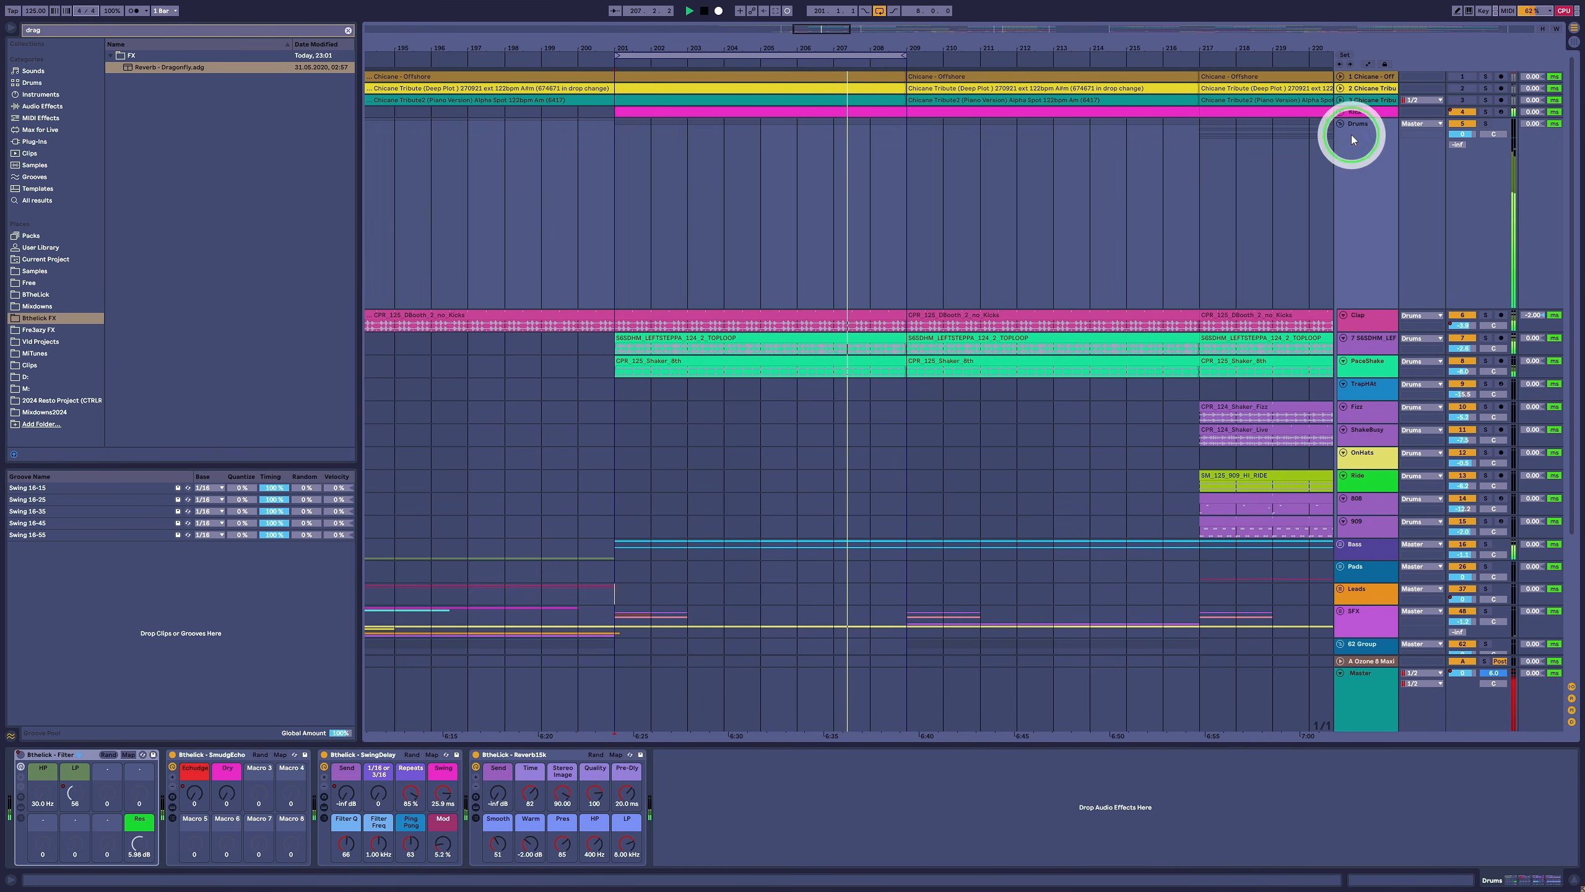
- Draw brief bursts of Reverb15k Send automation on the Drums track in bar 204 and near the end of bar 208, using a 1/8 grid
click(501, 796)
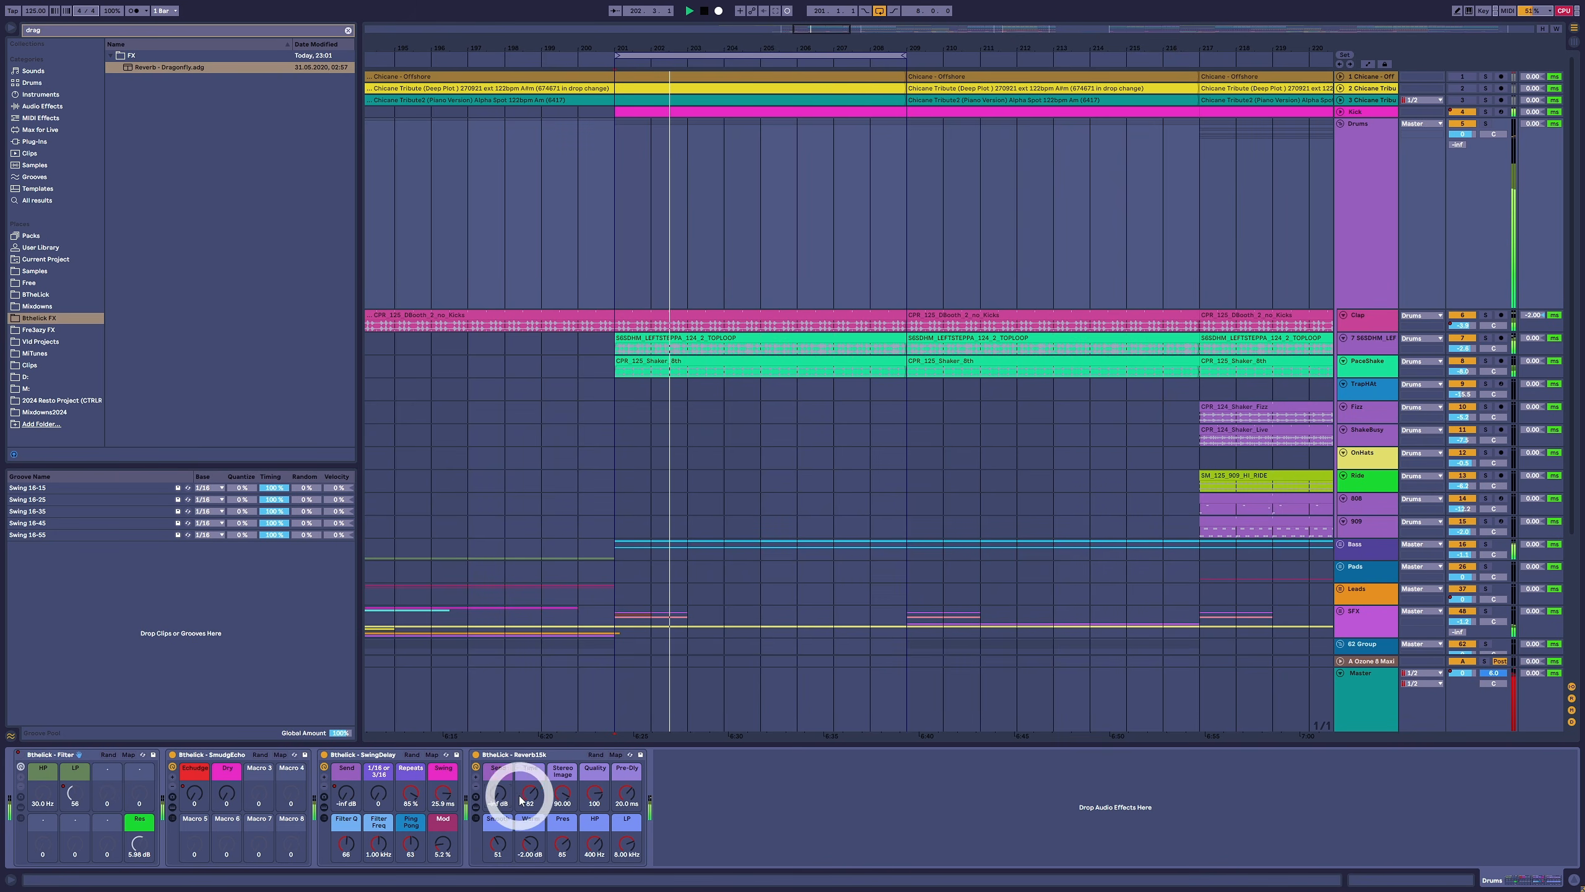
key(a)
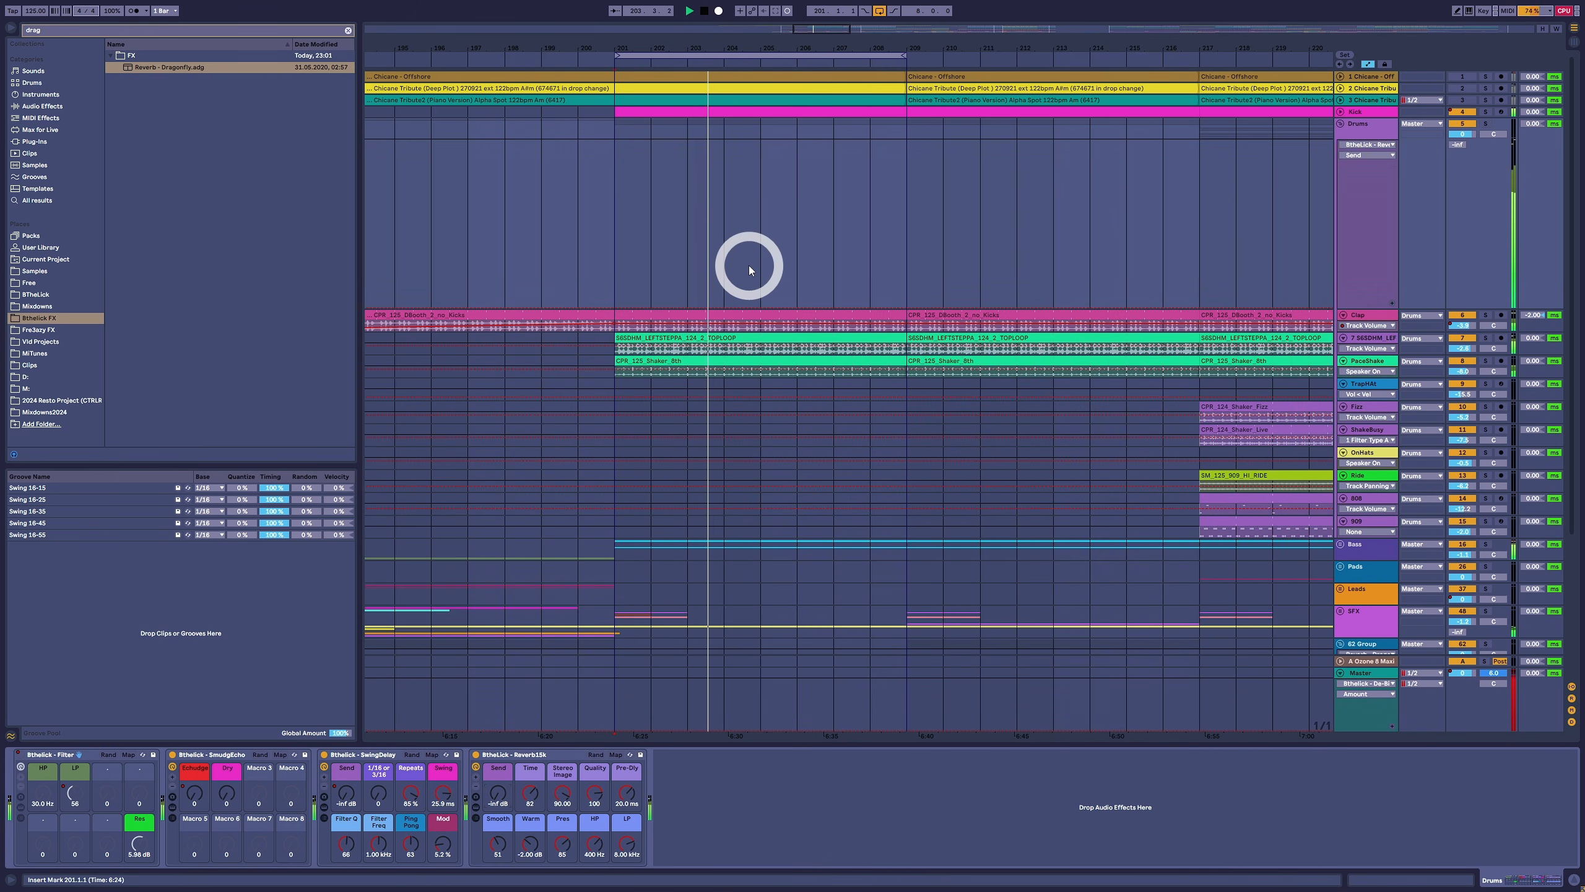
key(ctrl+1)
key(ctrl+1)
key(b)
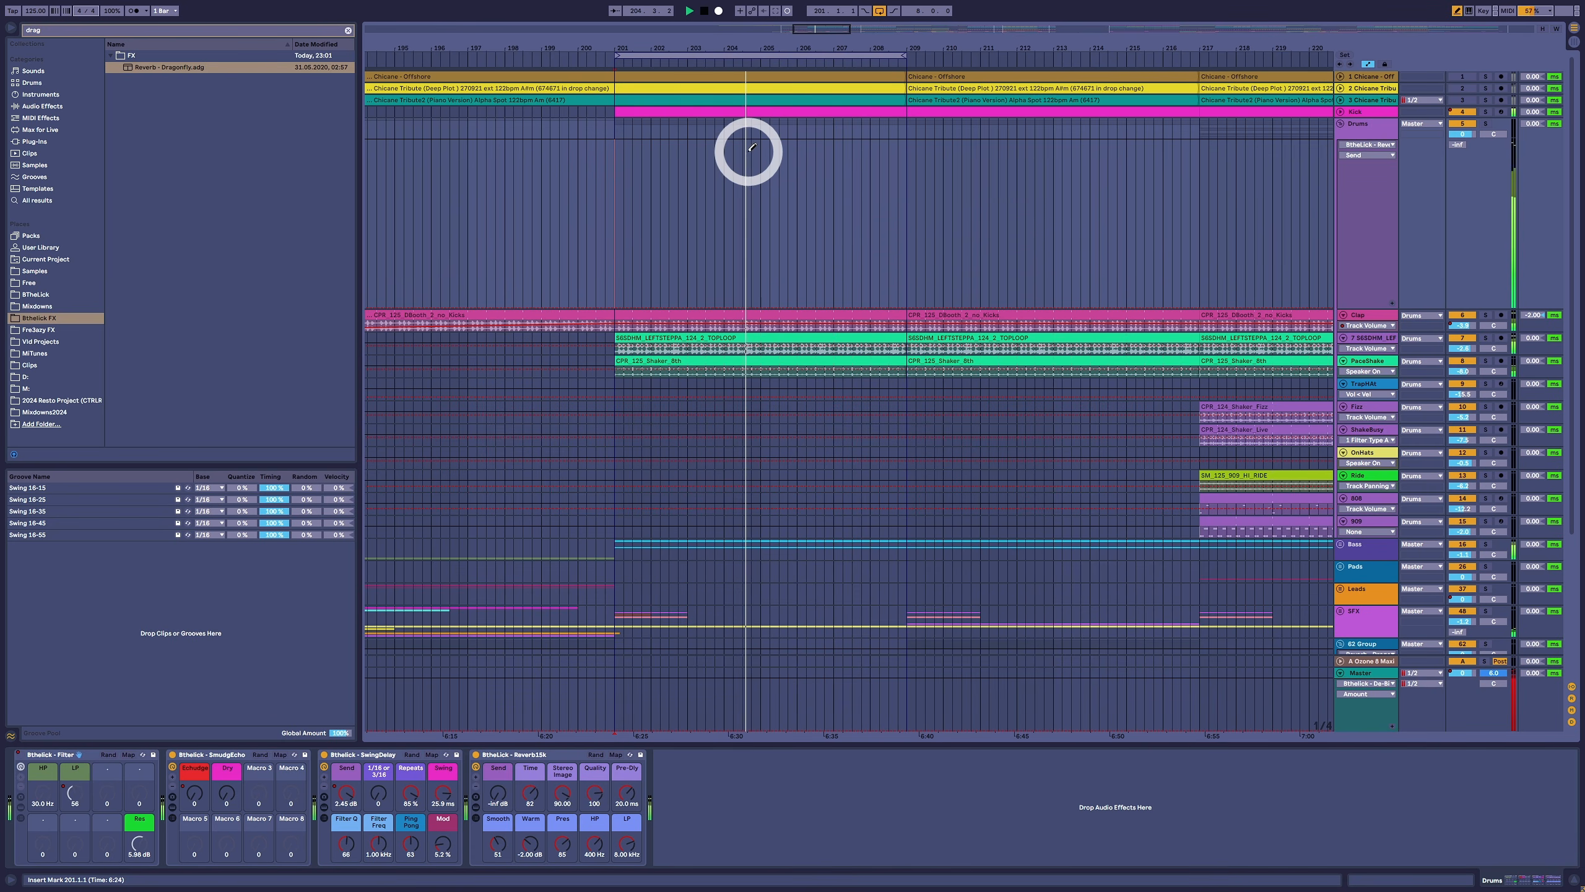
click(754, 146)
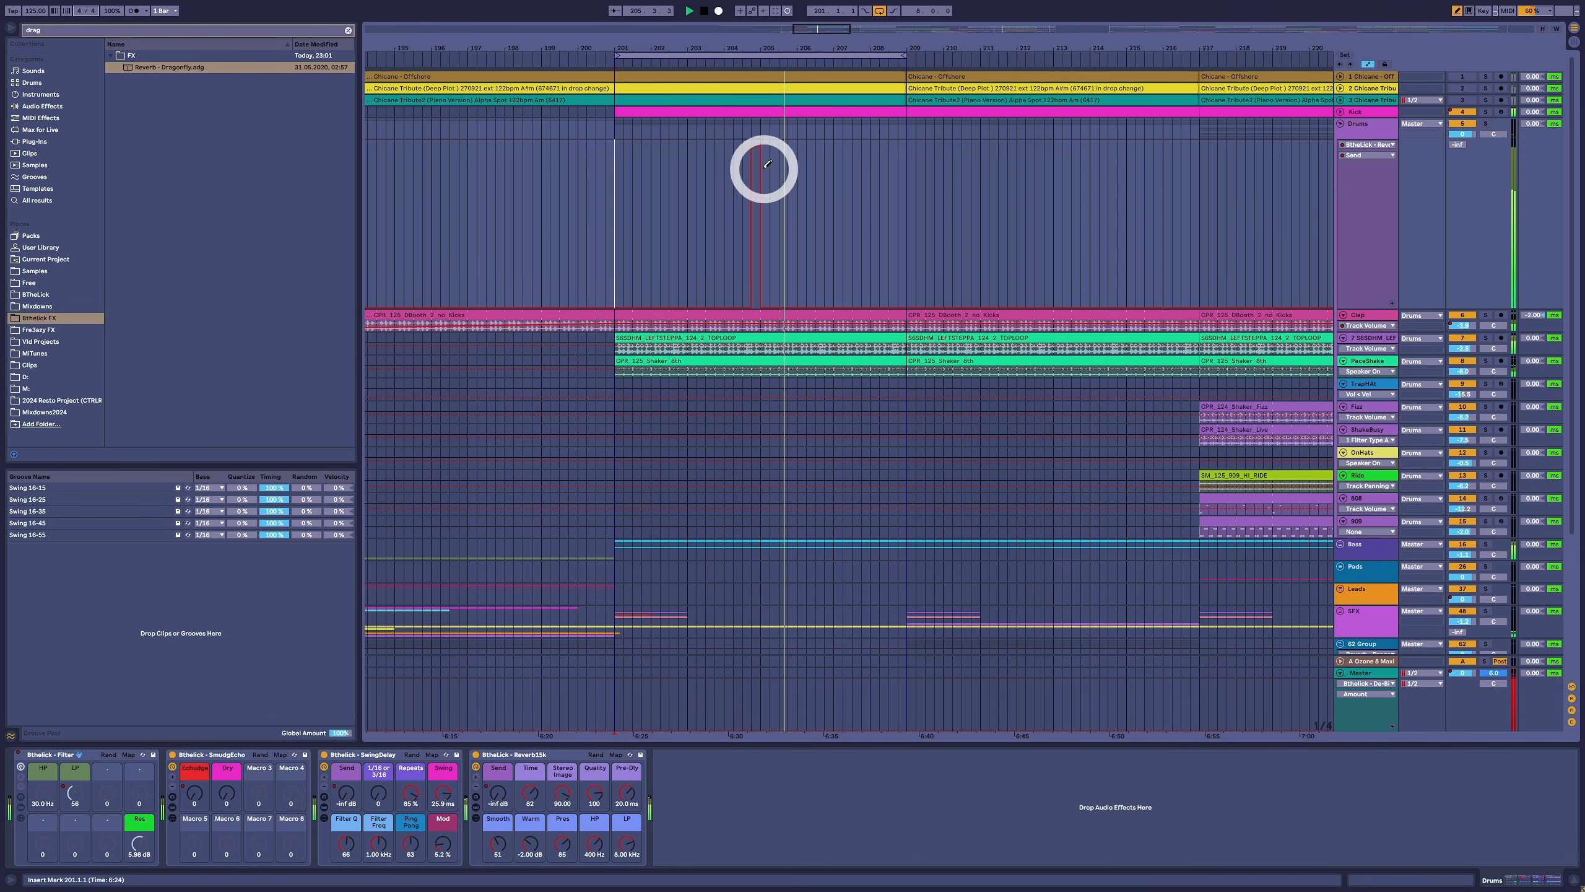
drag(748, 164, 757, 173)
drag(748, 258, 748, 317)
click(899, 174)
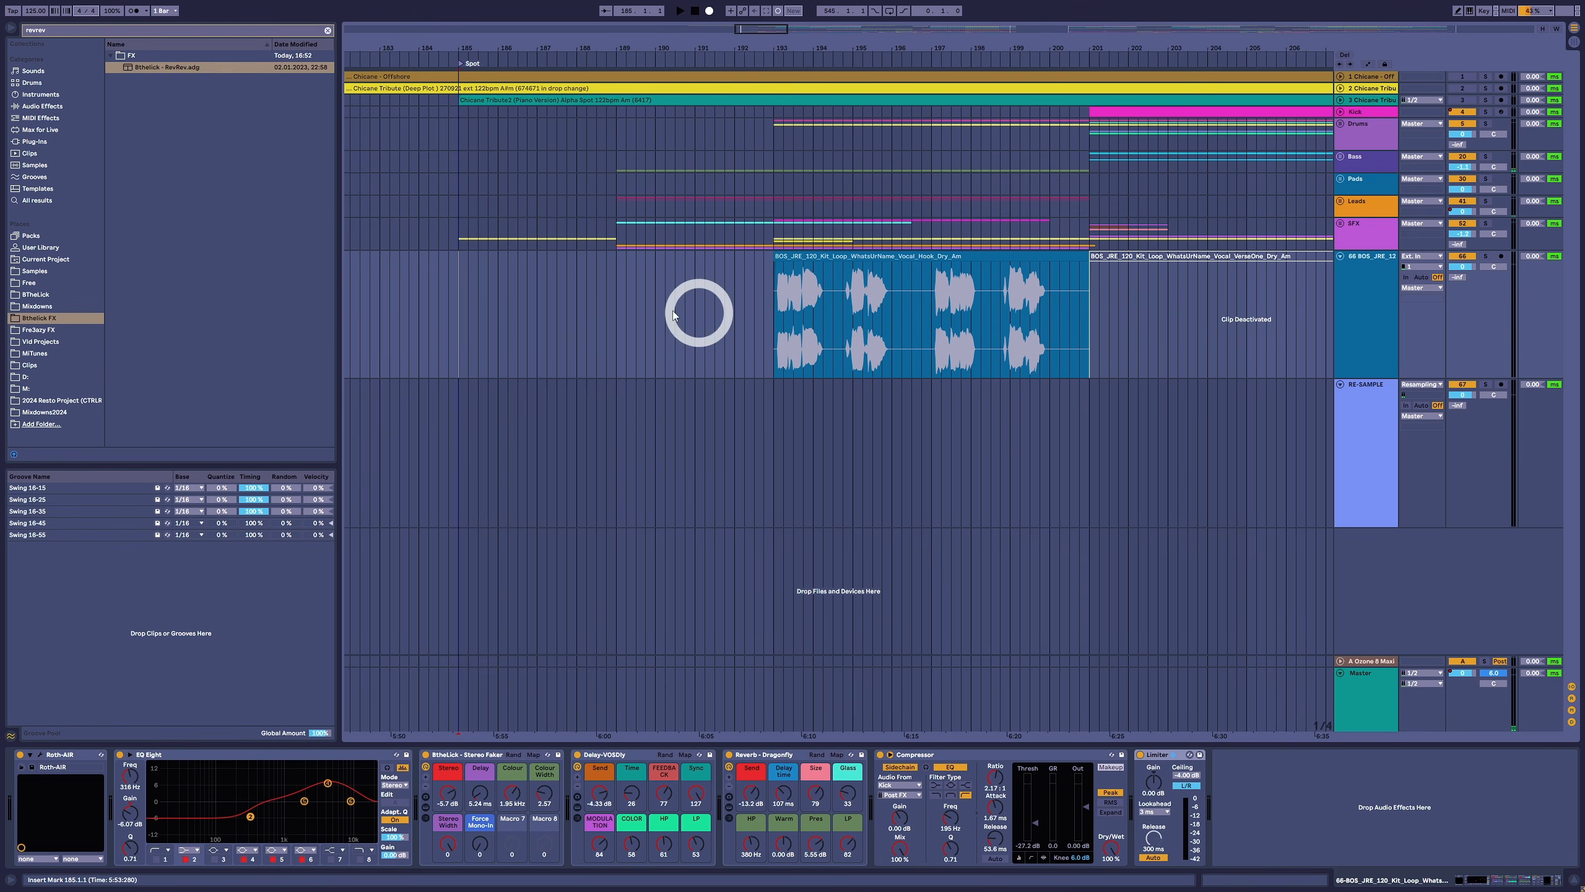
- Mark the gap from bar 185 to bar 193 ahead of the vocal hook, and play the passage leading into the hook
drag(460, 304, 786, 304)
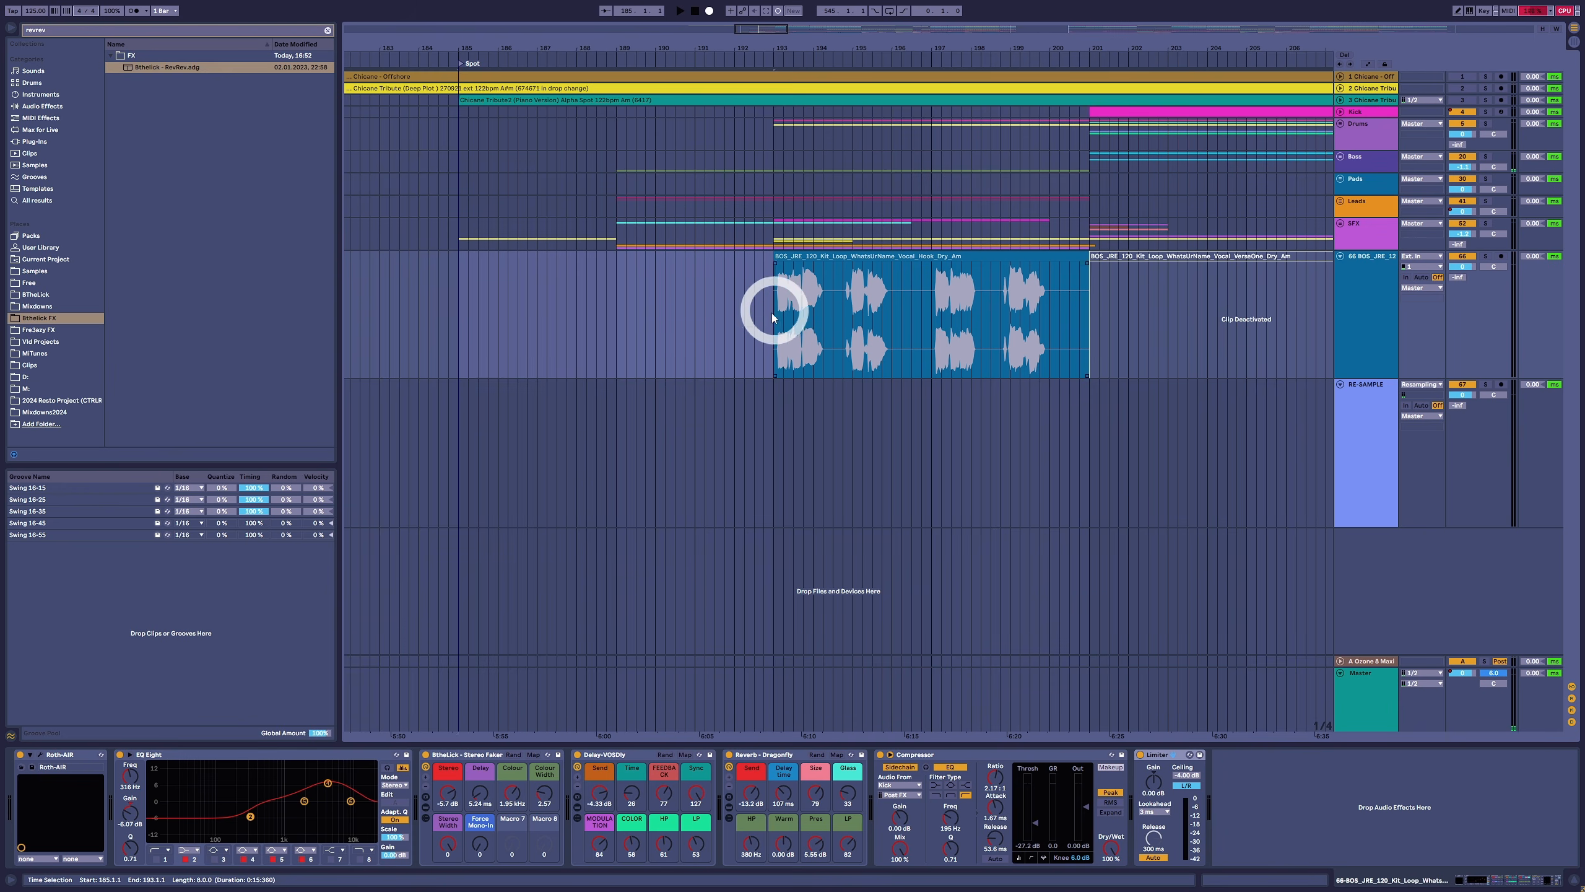
click(684, 373)
click(457, 304)
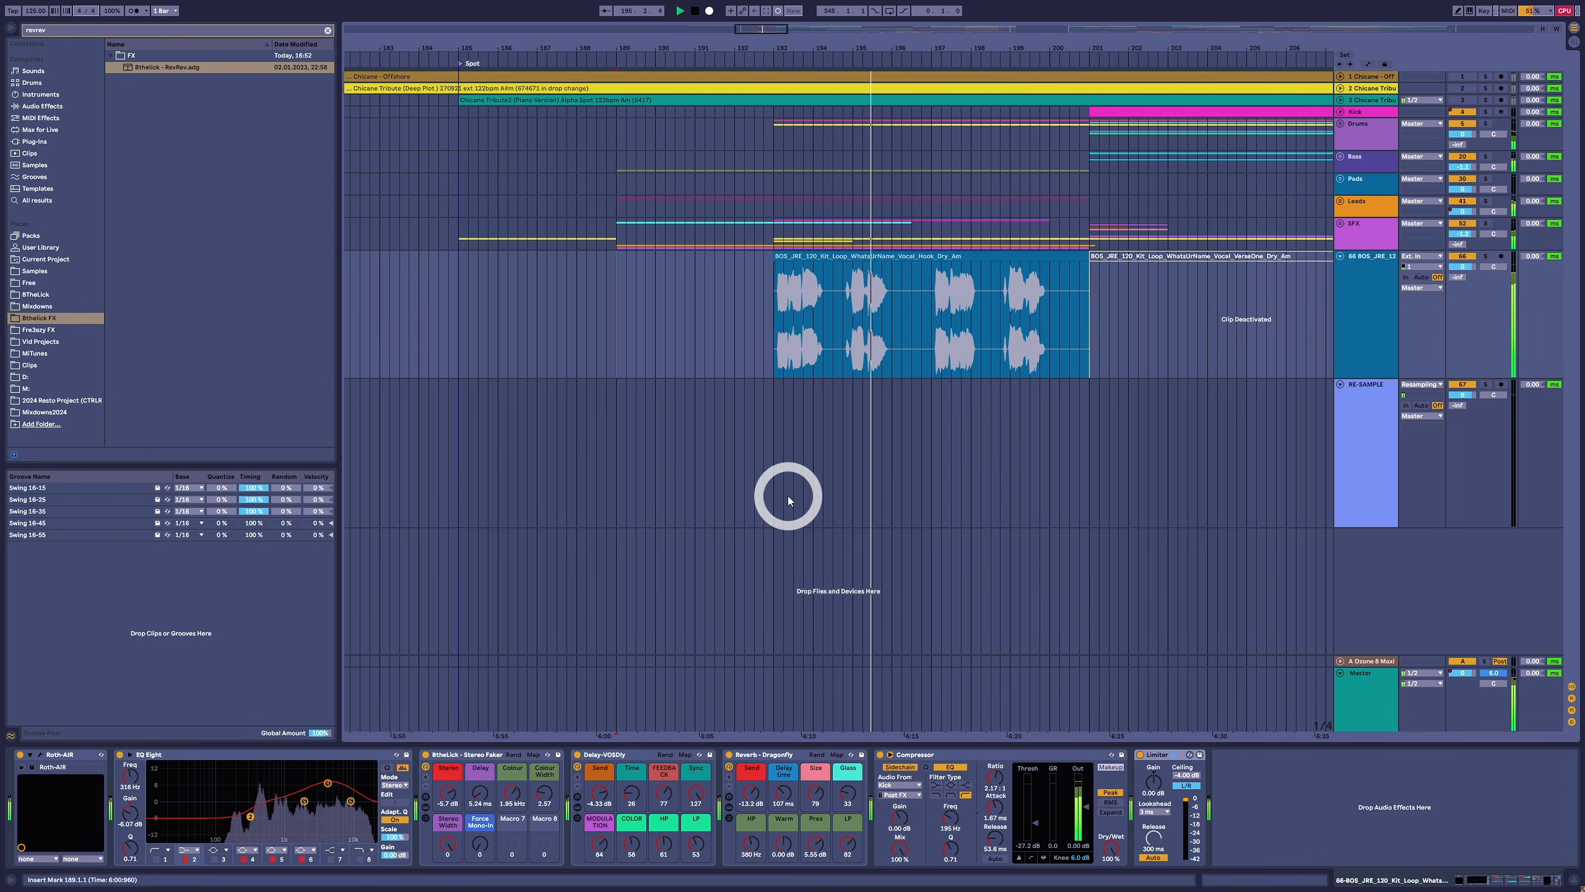
click(778, 332)
key(space)
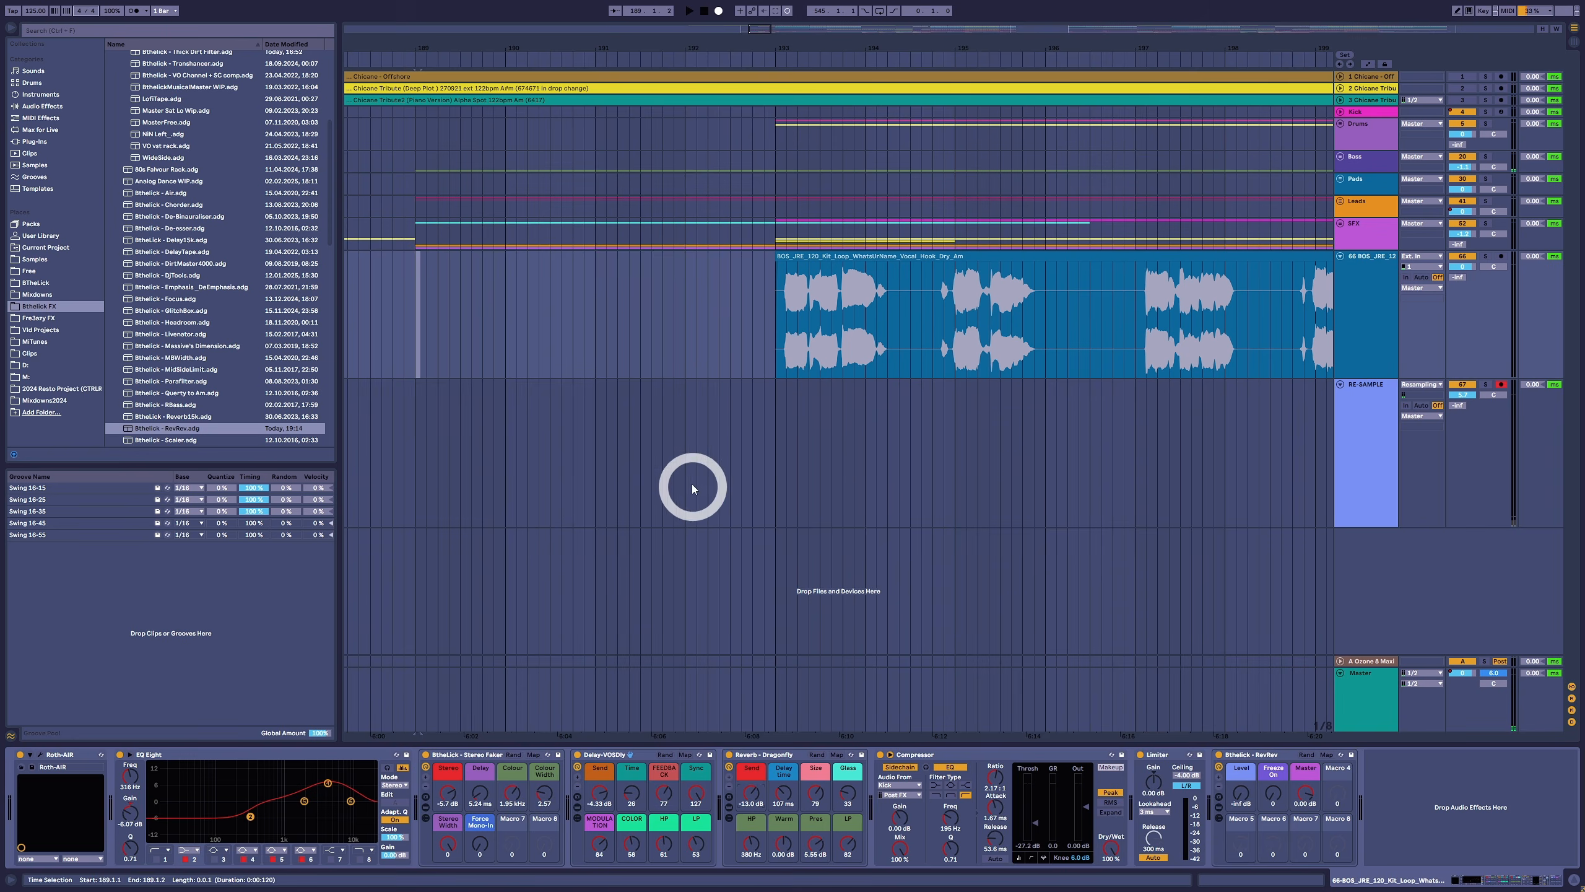
click(690, 482)
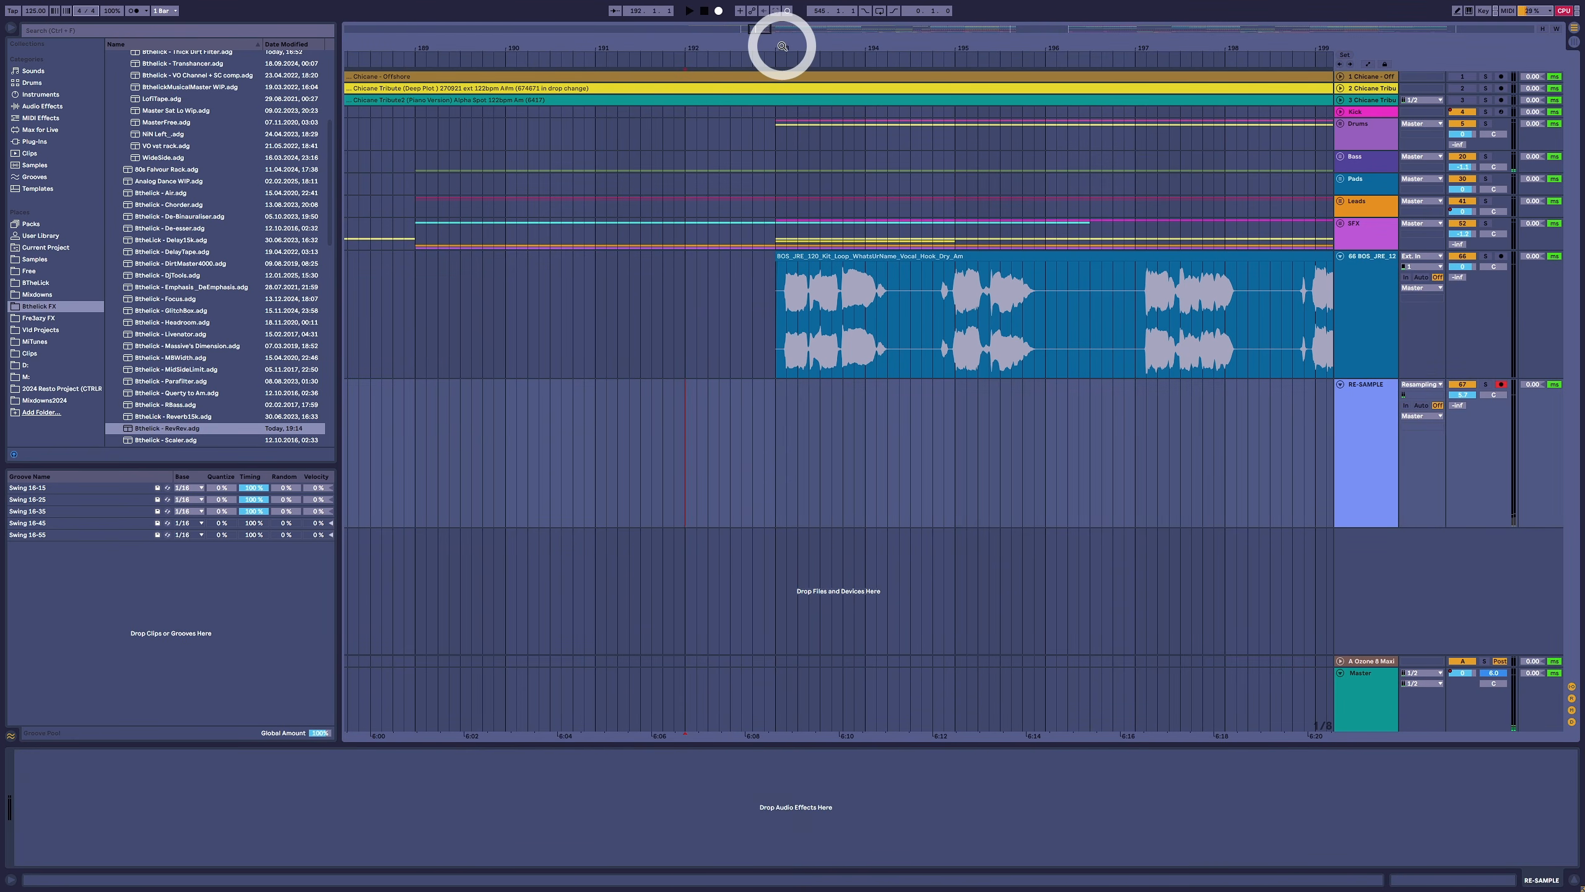
- Solo the vocal track and audition the hook's opening word, placing the insert mark at 193.2.1 inside it
drag(782, 45, 782, 46)
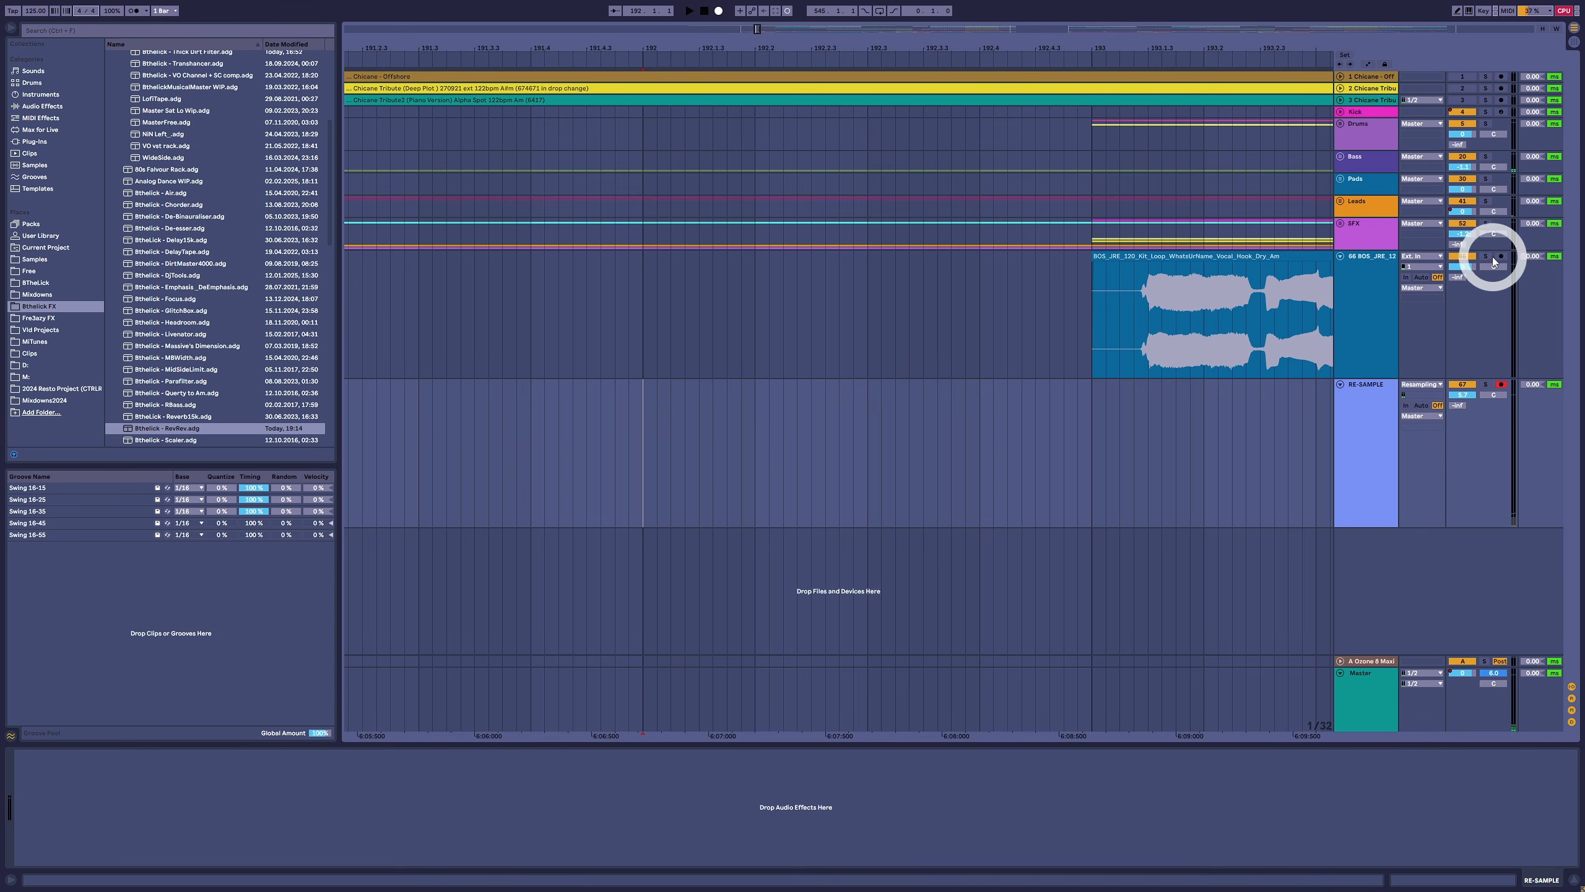
click(1153, 298)
click(1209, 306)
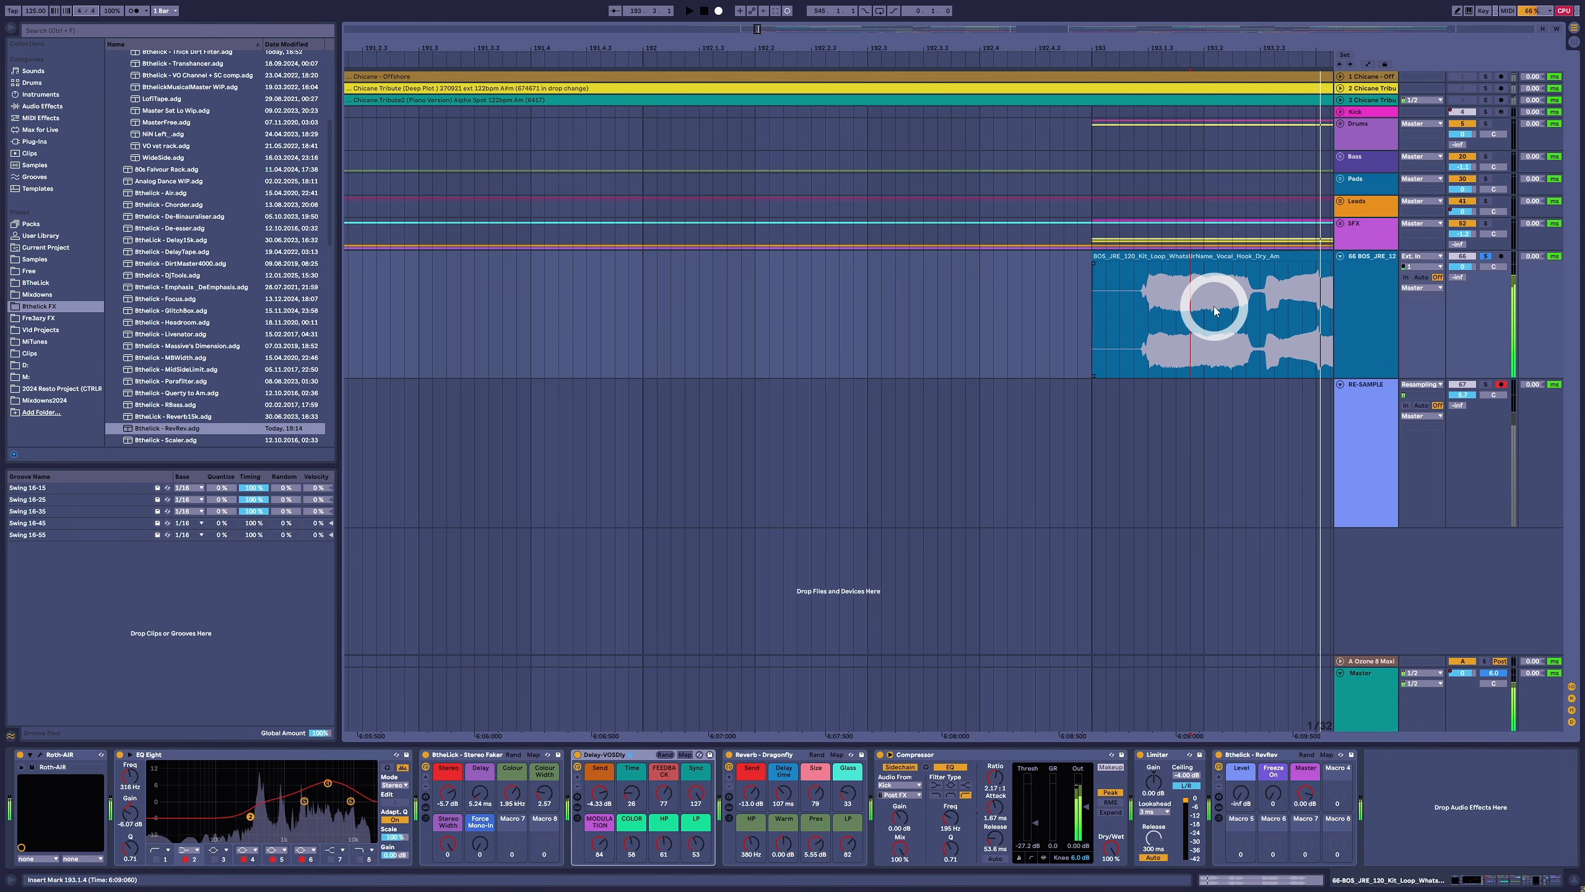
key(space)
key(space)
click(1216, 299)
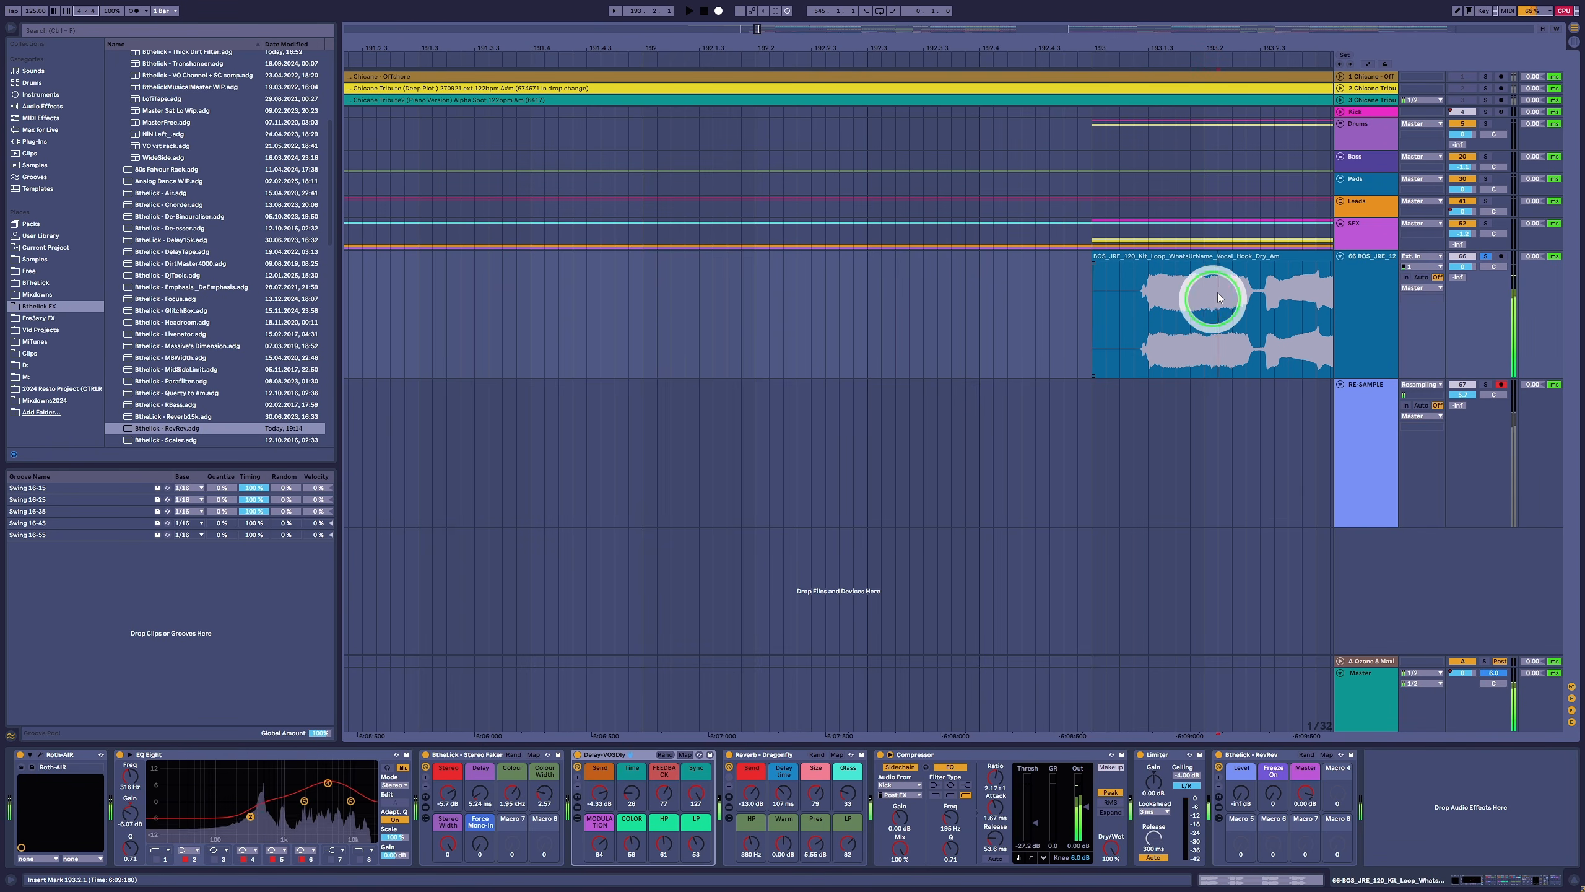
- Copy a 1/16-note slice of the hook's opening word to bar 189 and play it with the Reverb - Dragonfly Send at 0.00 dB
click(1212, 265)
drag(1212, 269, 683, 260)
drag(694, 50, 696, 38)
drag(910, 255, 468, 264)
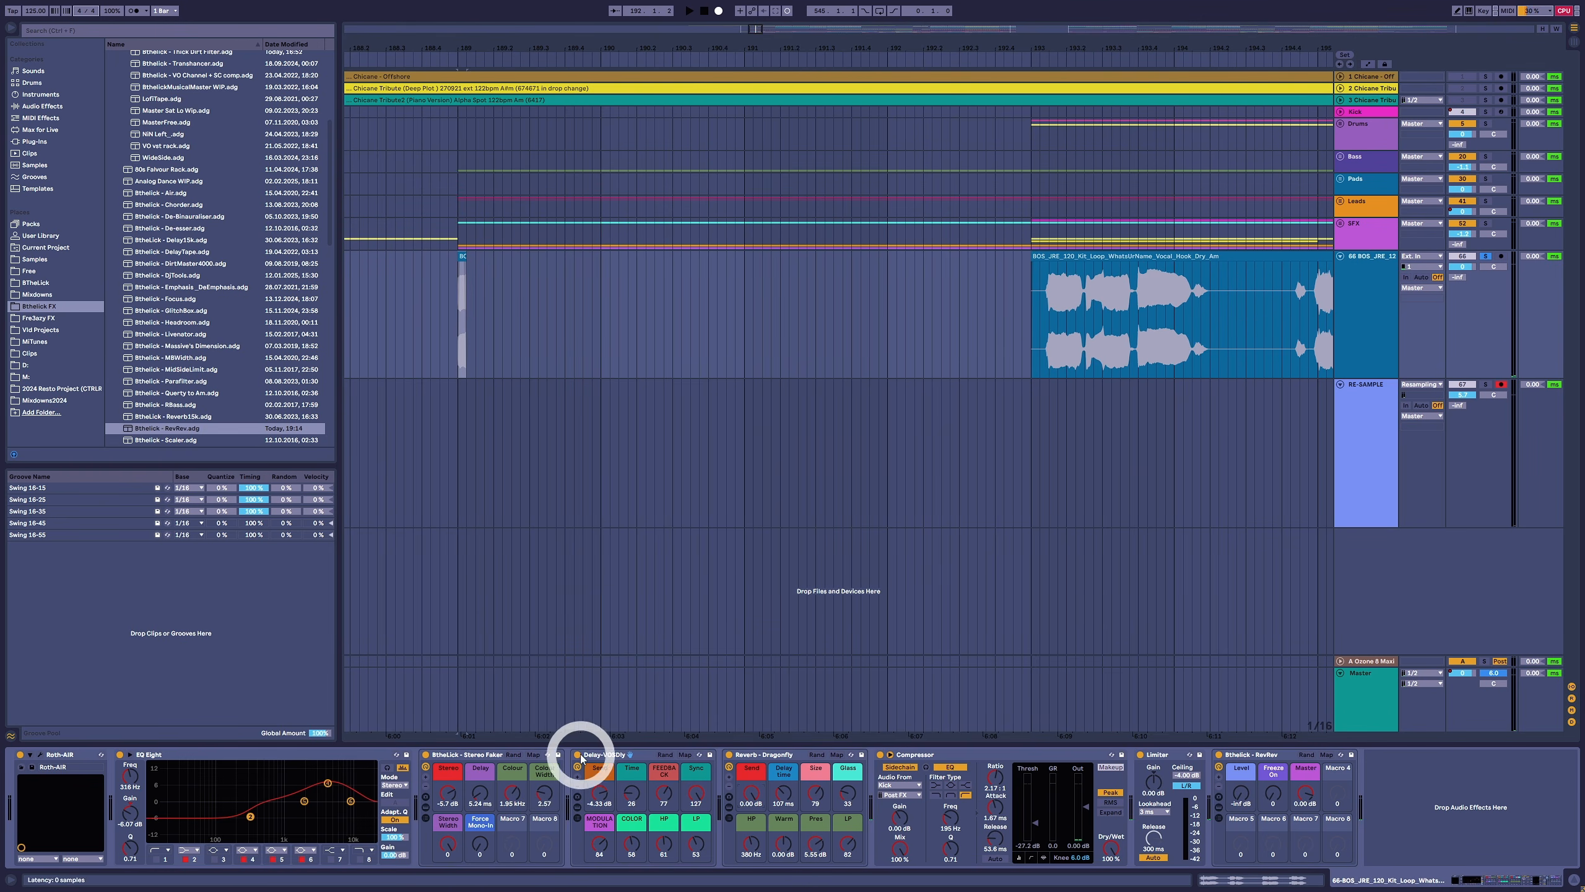
click(460, 256)
key(space)
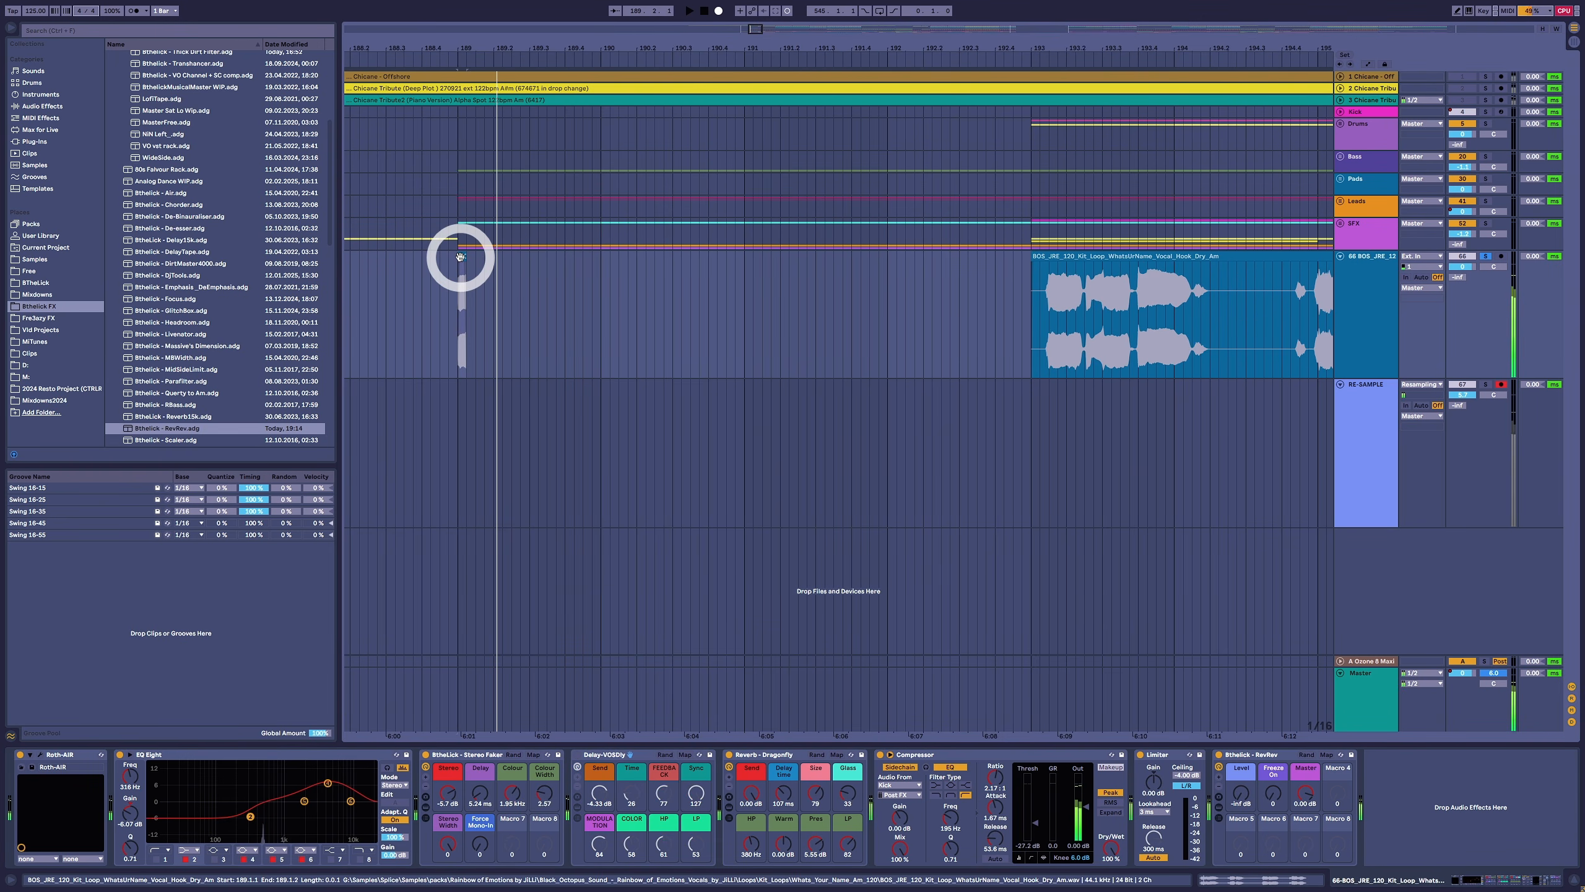
- Record the slice's reverb tail onto the RE-SAMPLE track from 189.1.1 and trim the recorded clip to end at bar 193
click(1379, 439)
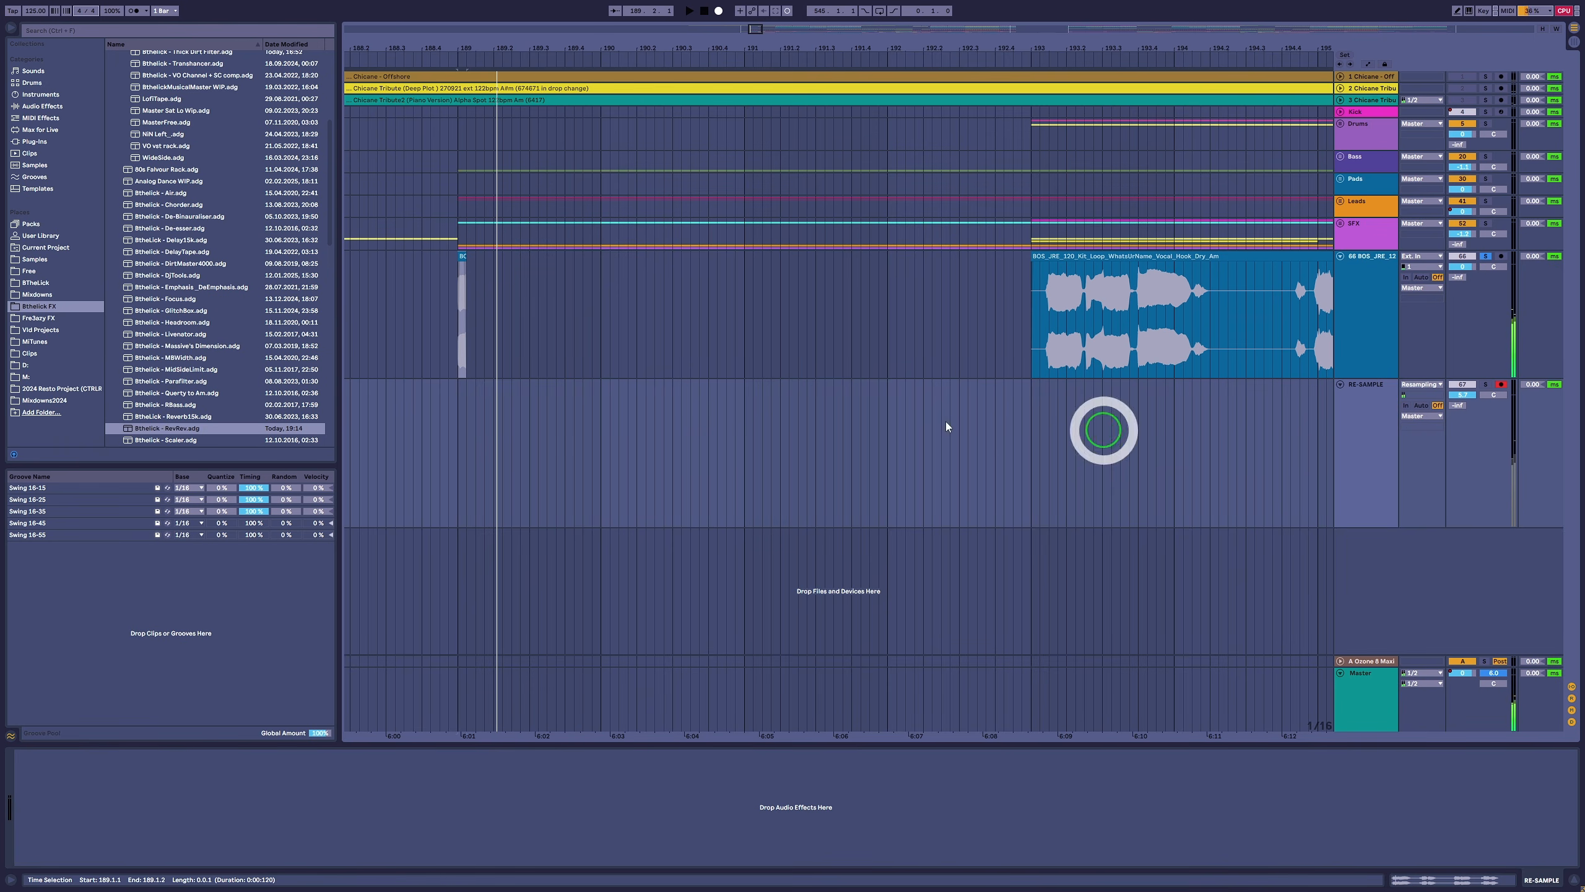
click(456, 426)
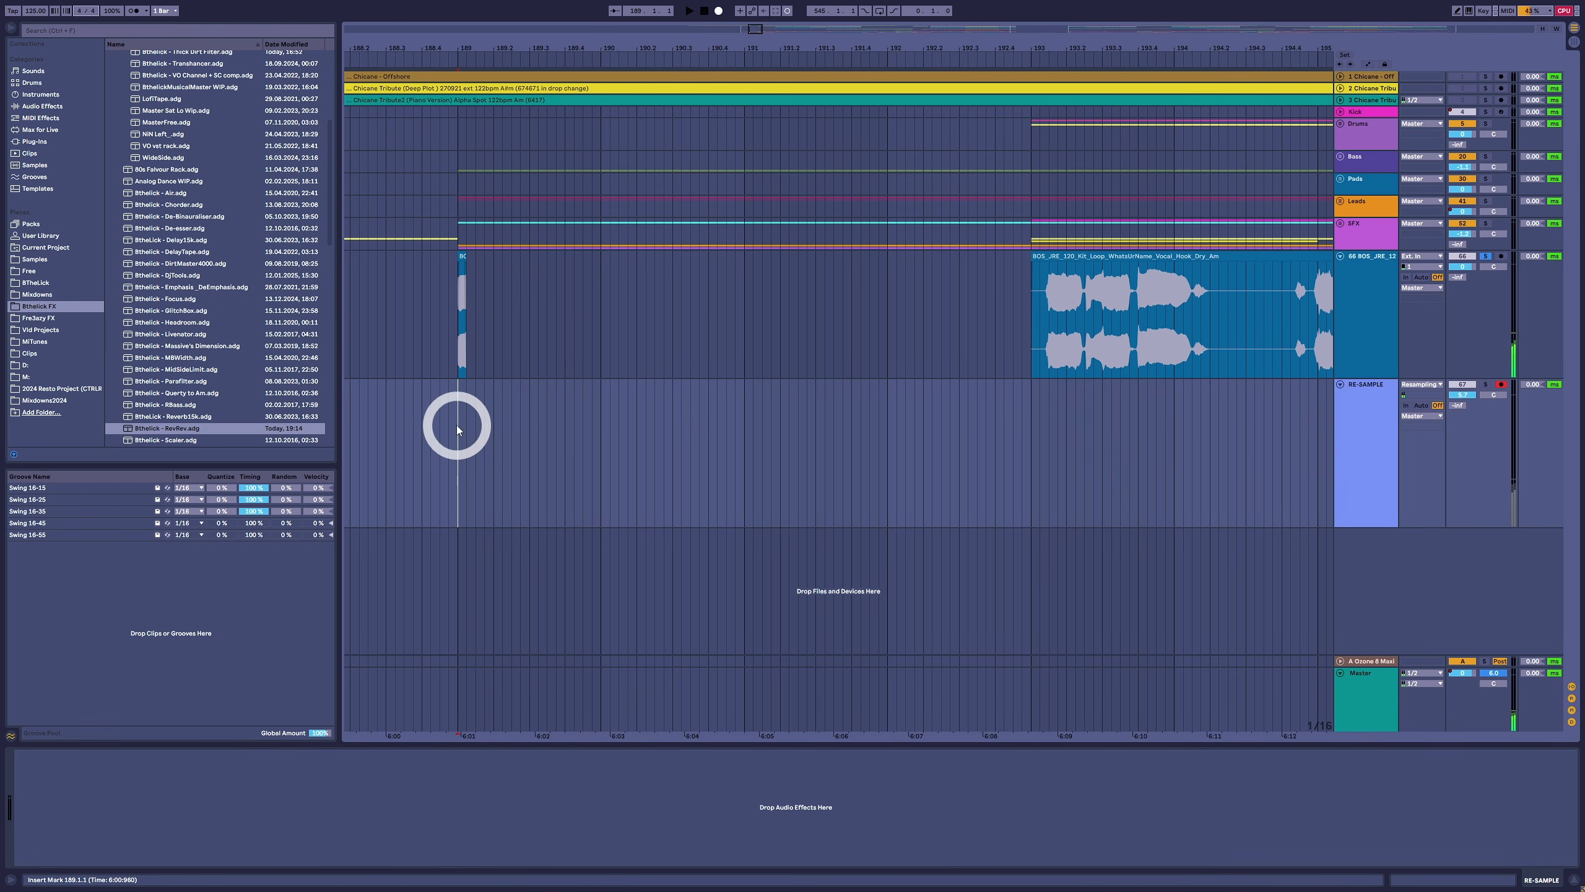
key(F9)
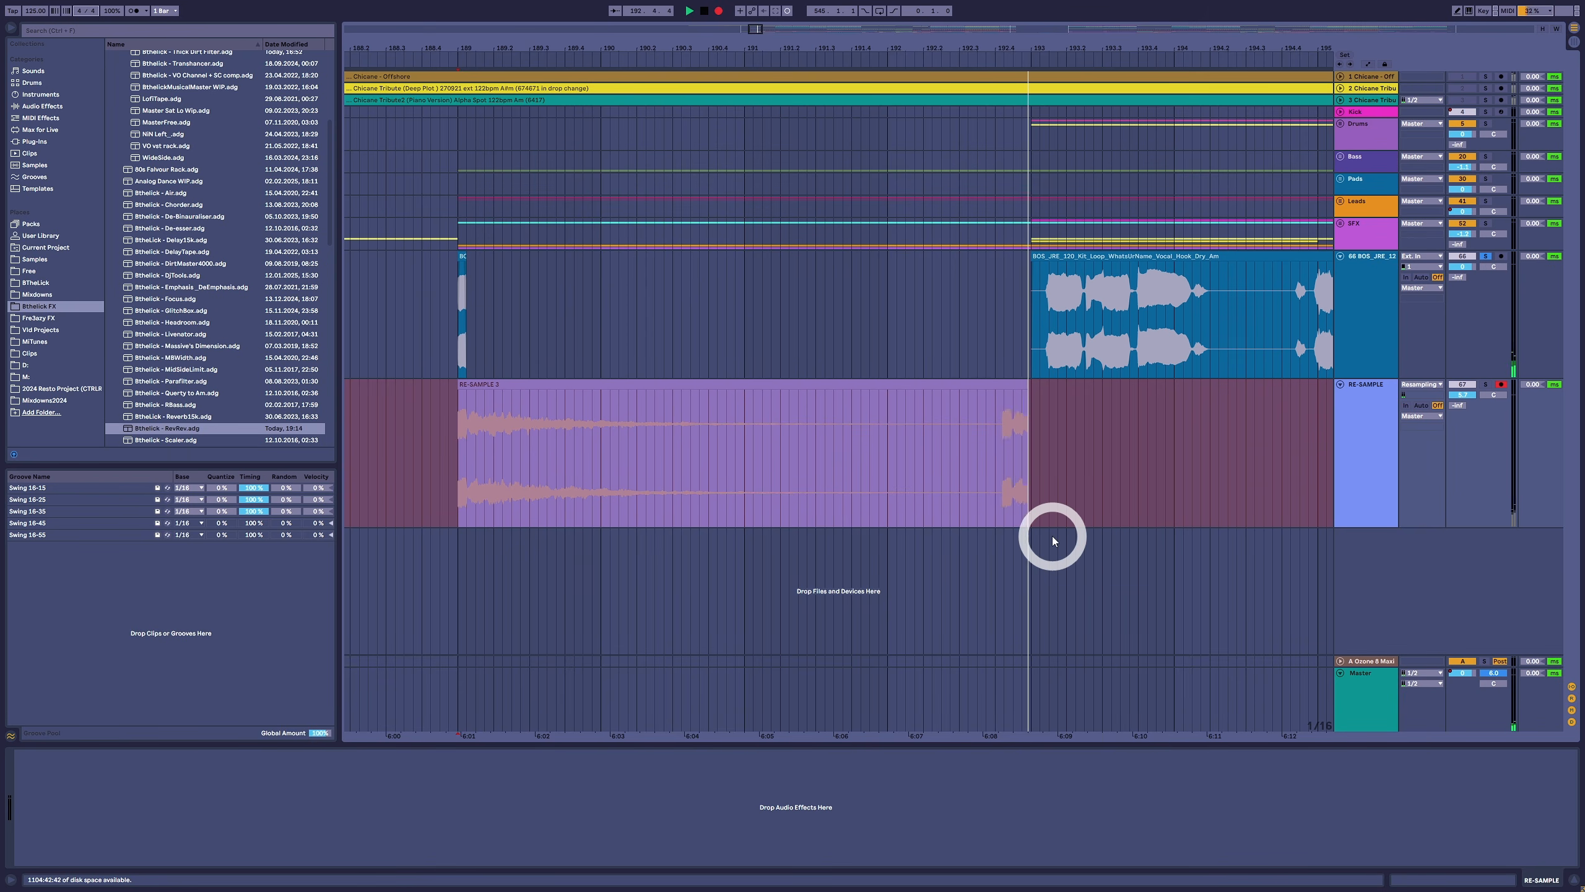
key(space)
drag(1035, 385, 1031, 385)
- Set the vocal track's Reverb - Dragonfly Send to -13.0 dB and deactivate the short vocal slice at bar 189
click(1354, 322)
click(752, 800)
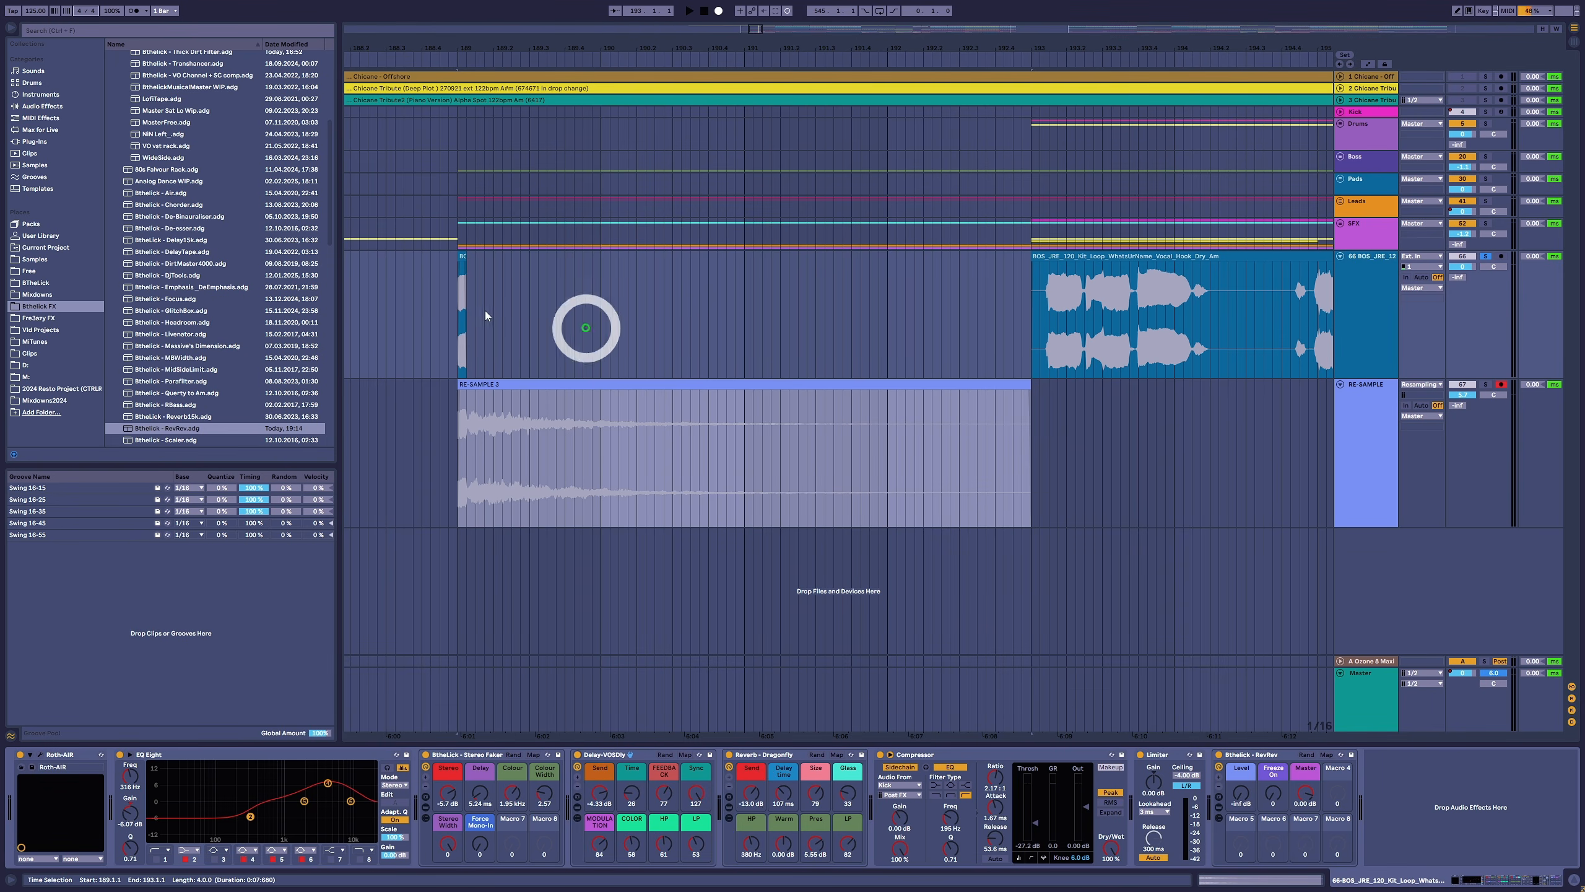
- Shift the resampled reverb tail to start at 189.1.3 and reverse the clip
click(573, 390)
drag(573, 392, 584, 386)
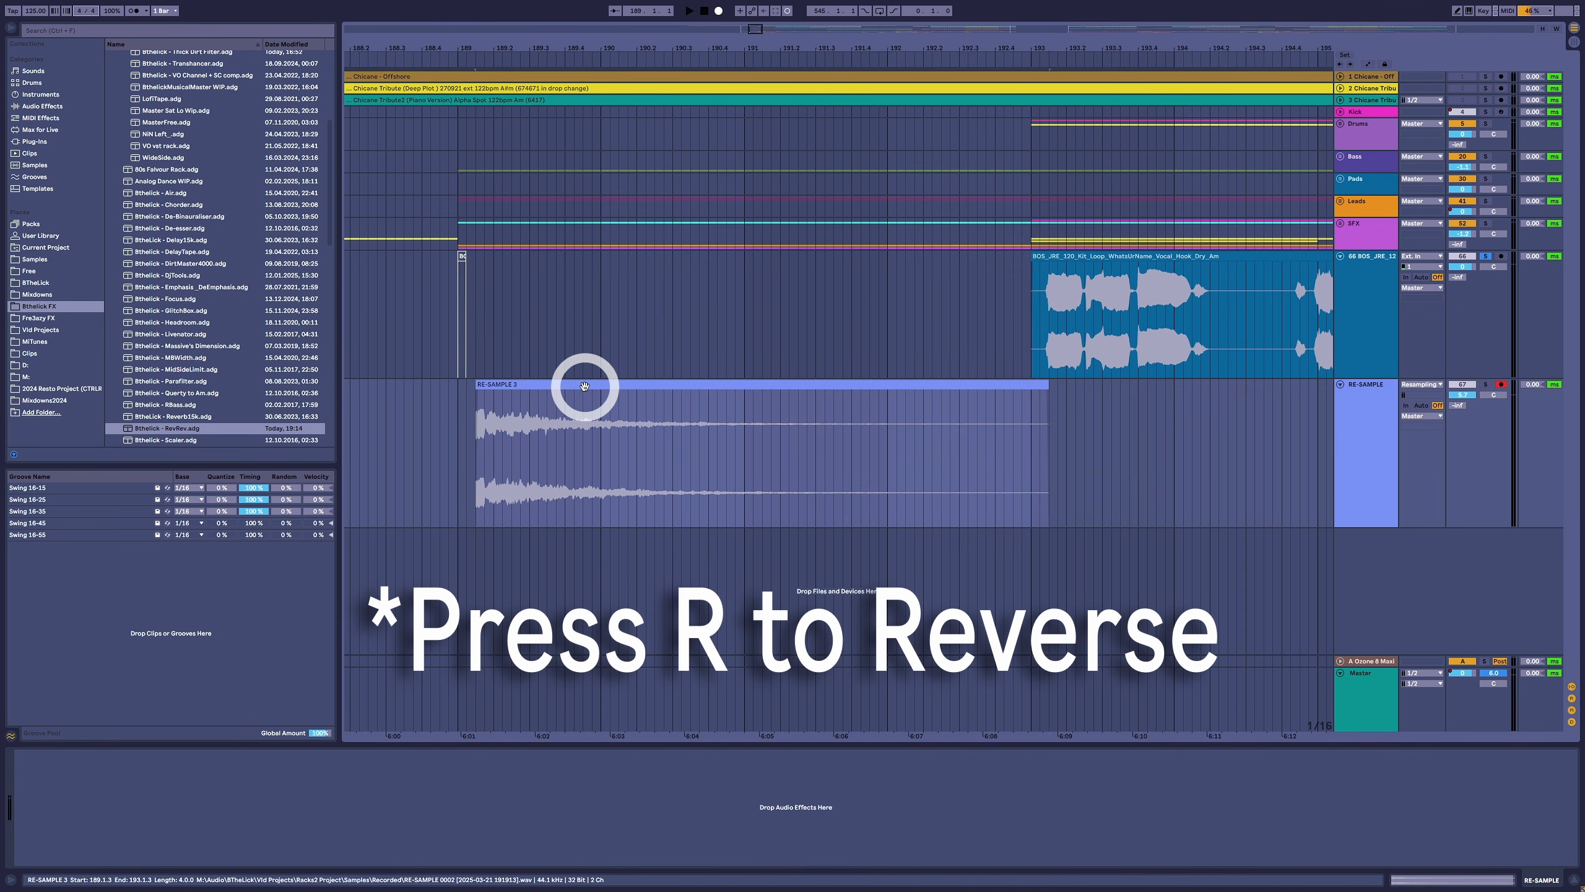
key(r)
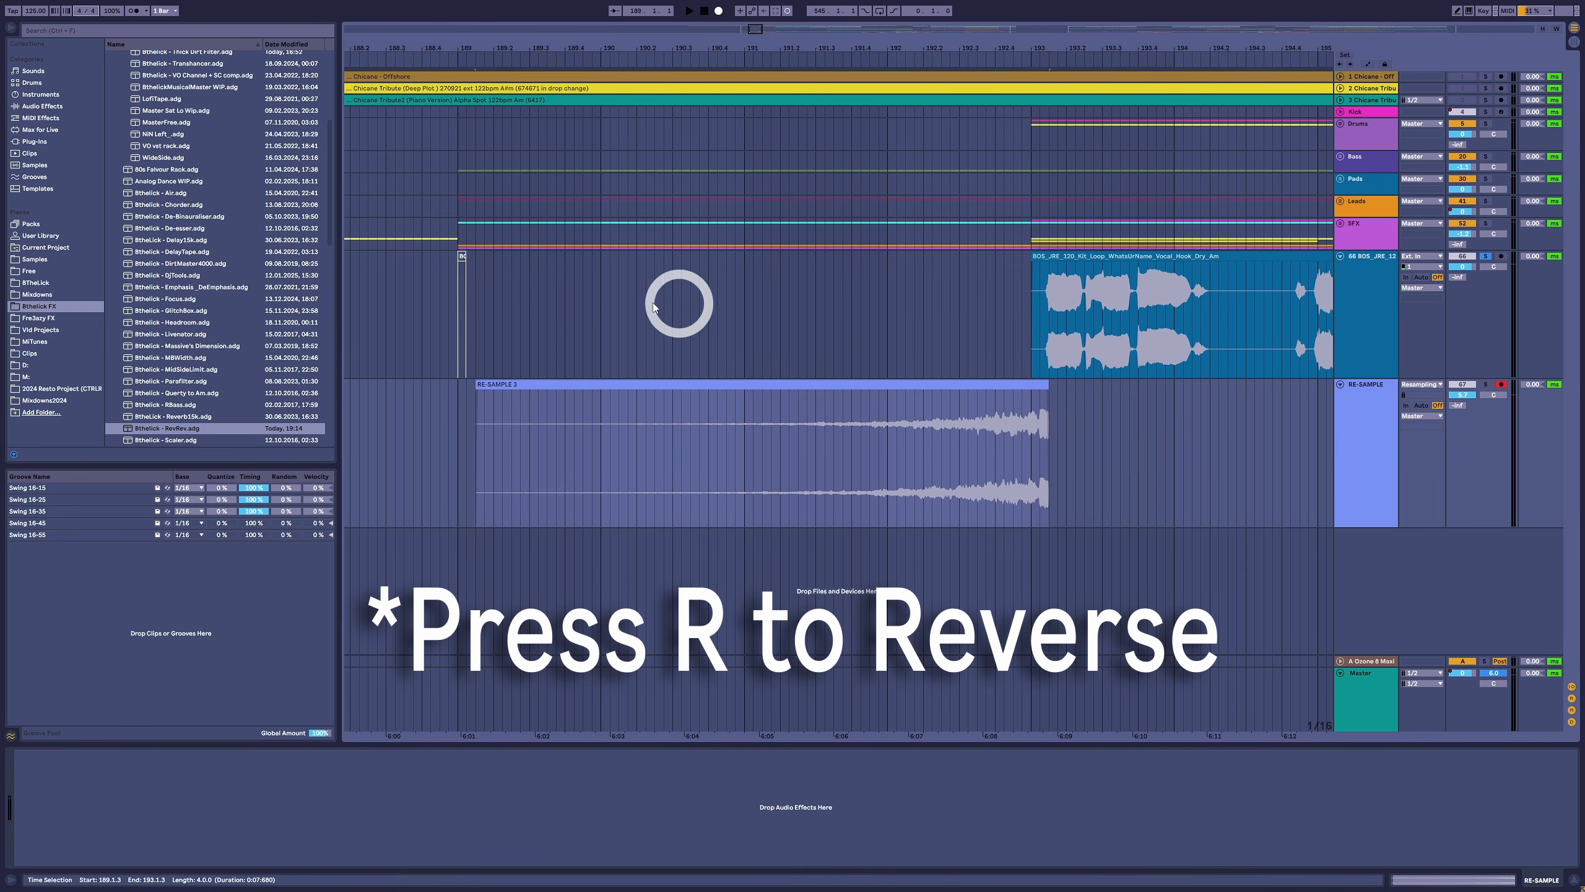
- Play the reversed reverb tail leading into the vocal hook
click(672, 297)
key(space)
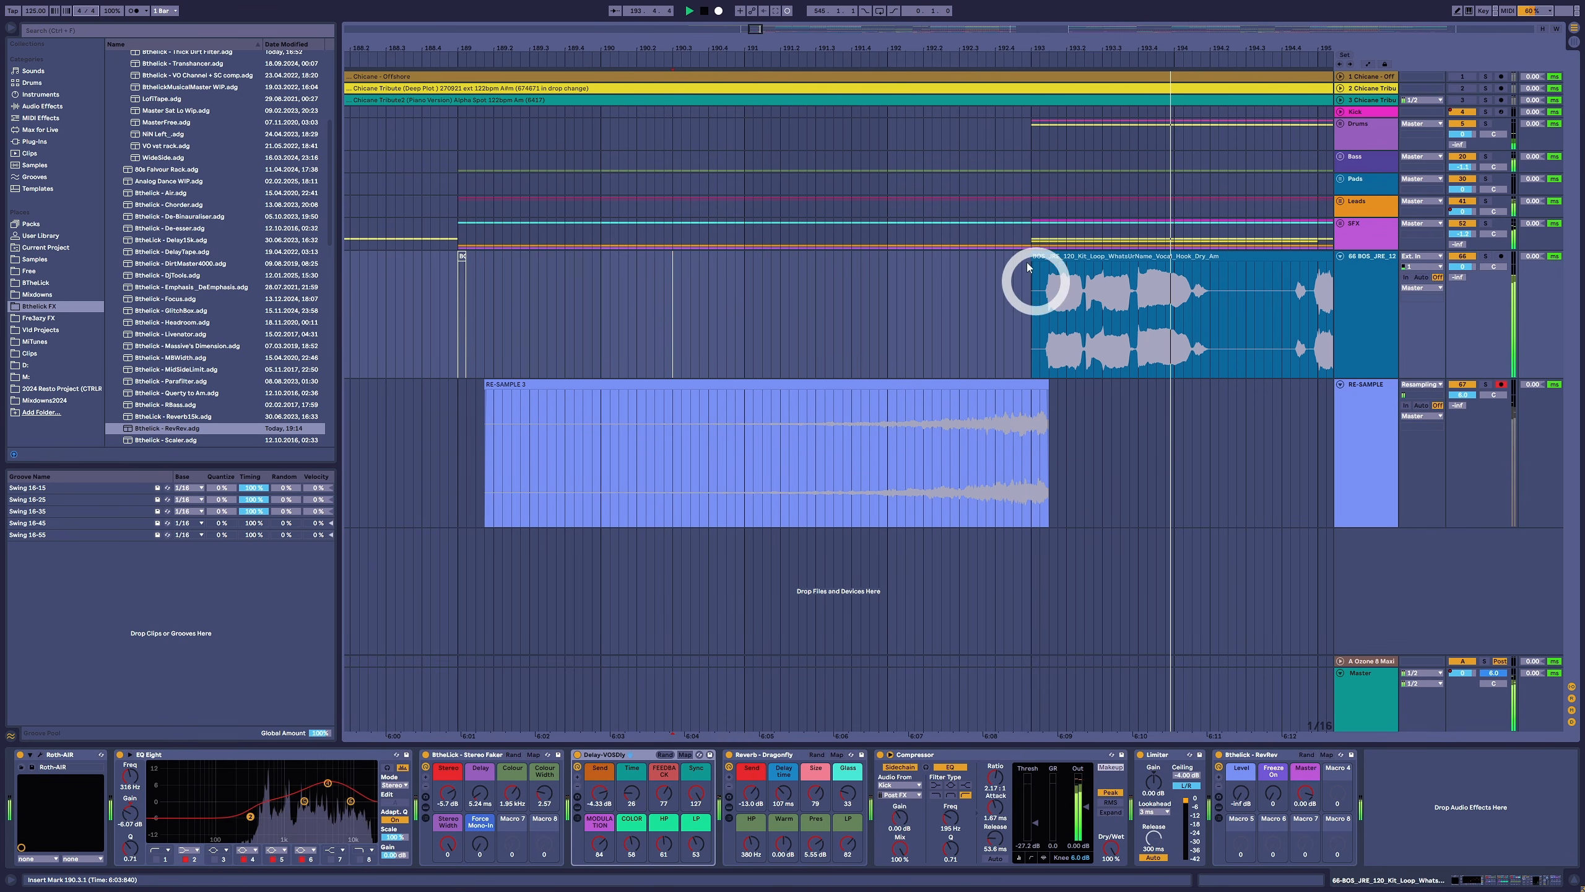
drag(924, 46, 925, 45)
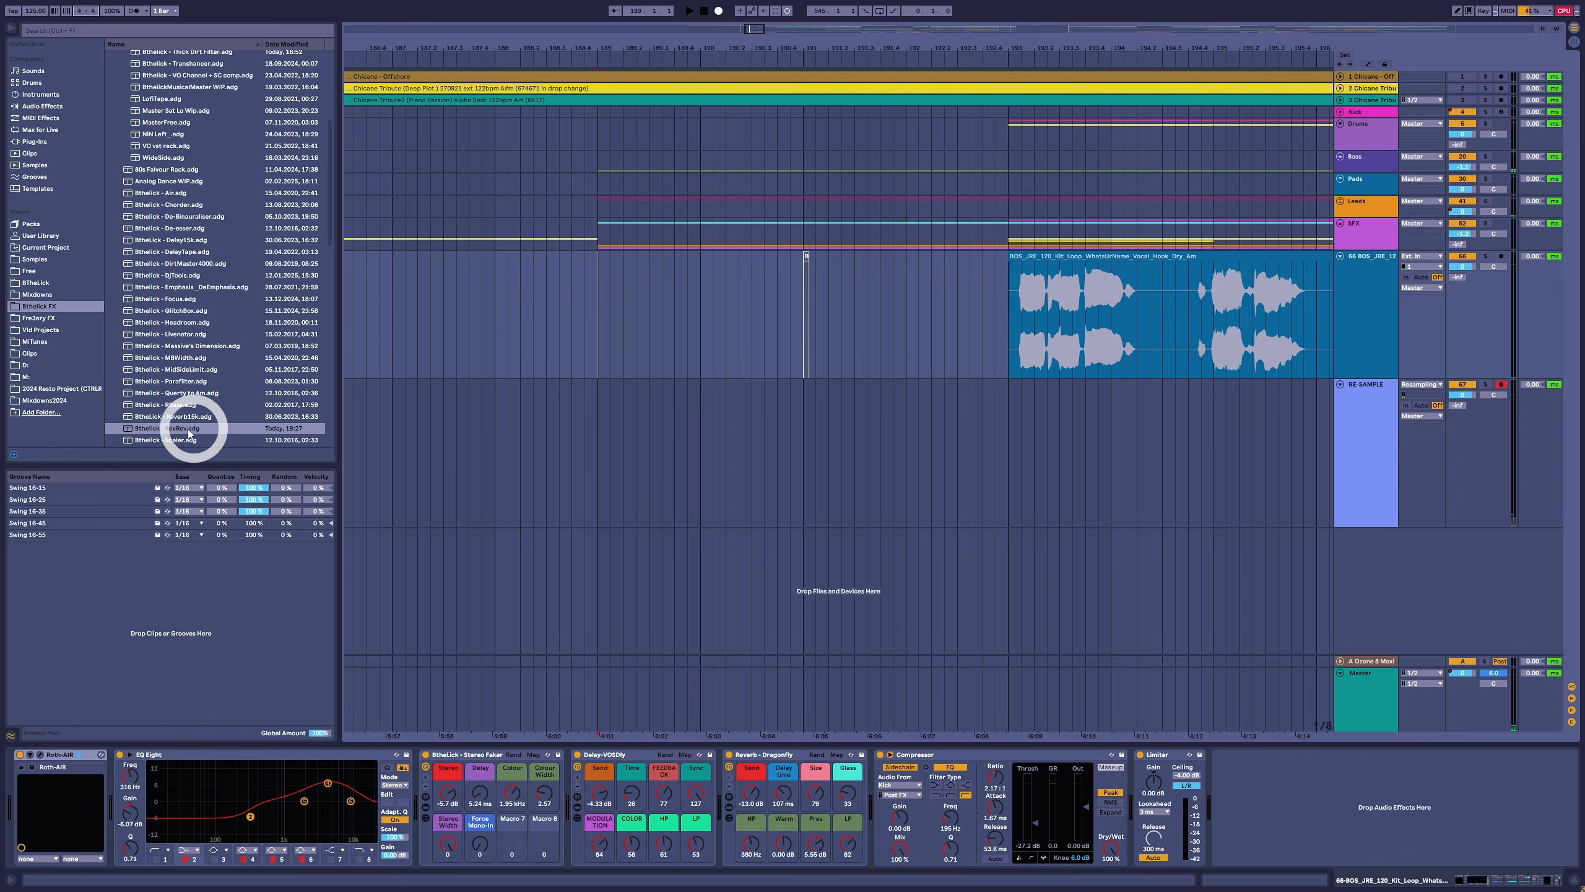
- Add the RevRev rack to the vocal track and automate its FX Level at maximum from the short slice to the hook's first word
drag(191, 428, 1243, 772)
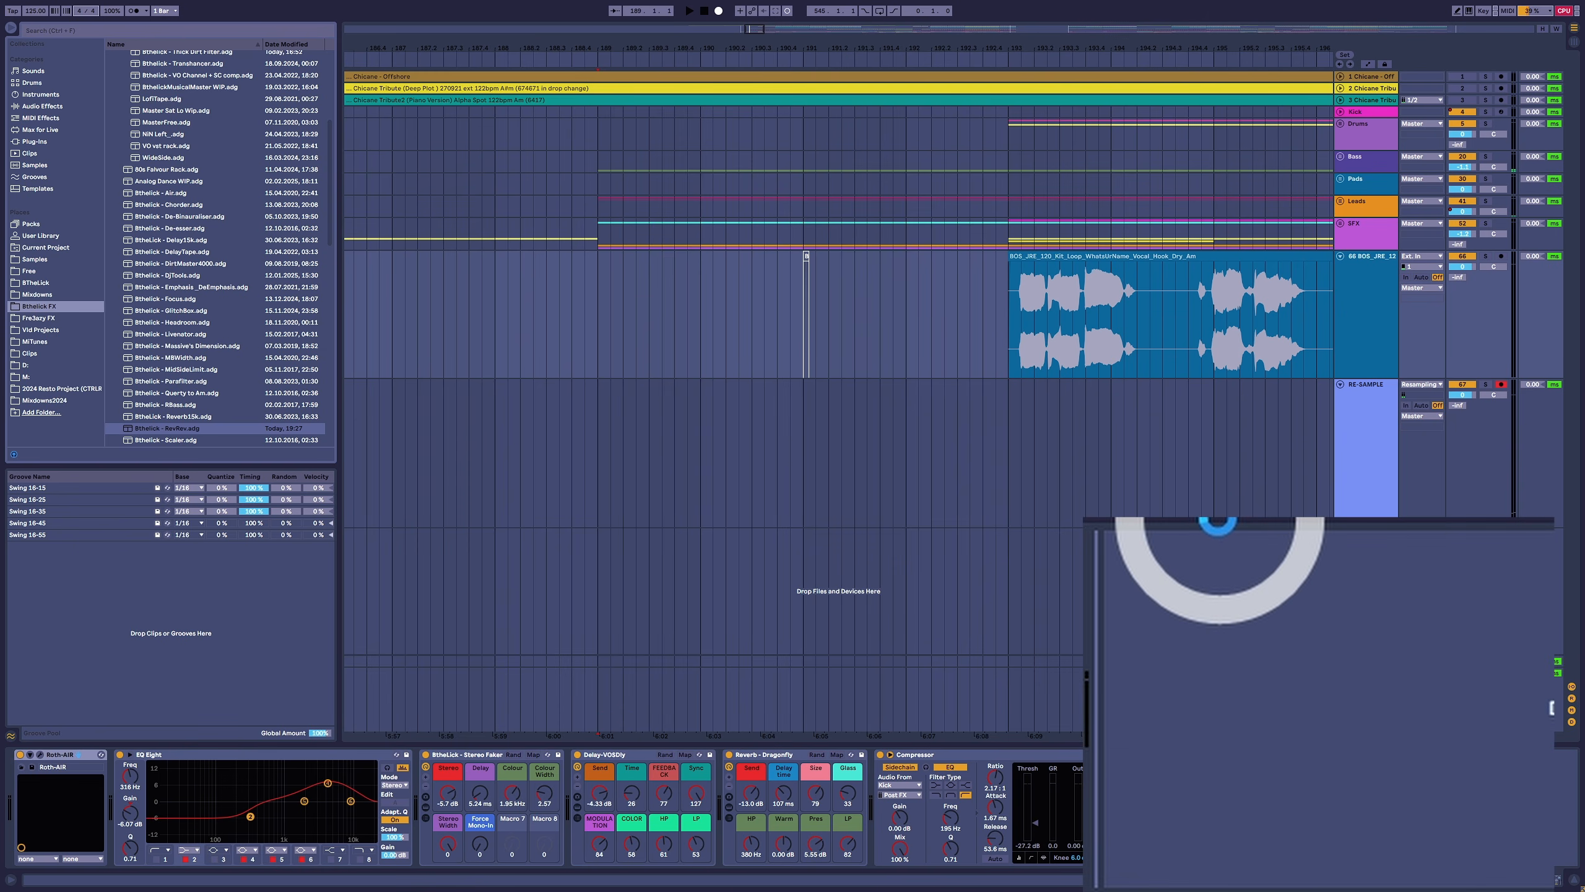
click(1184, 689)
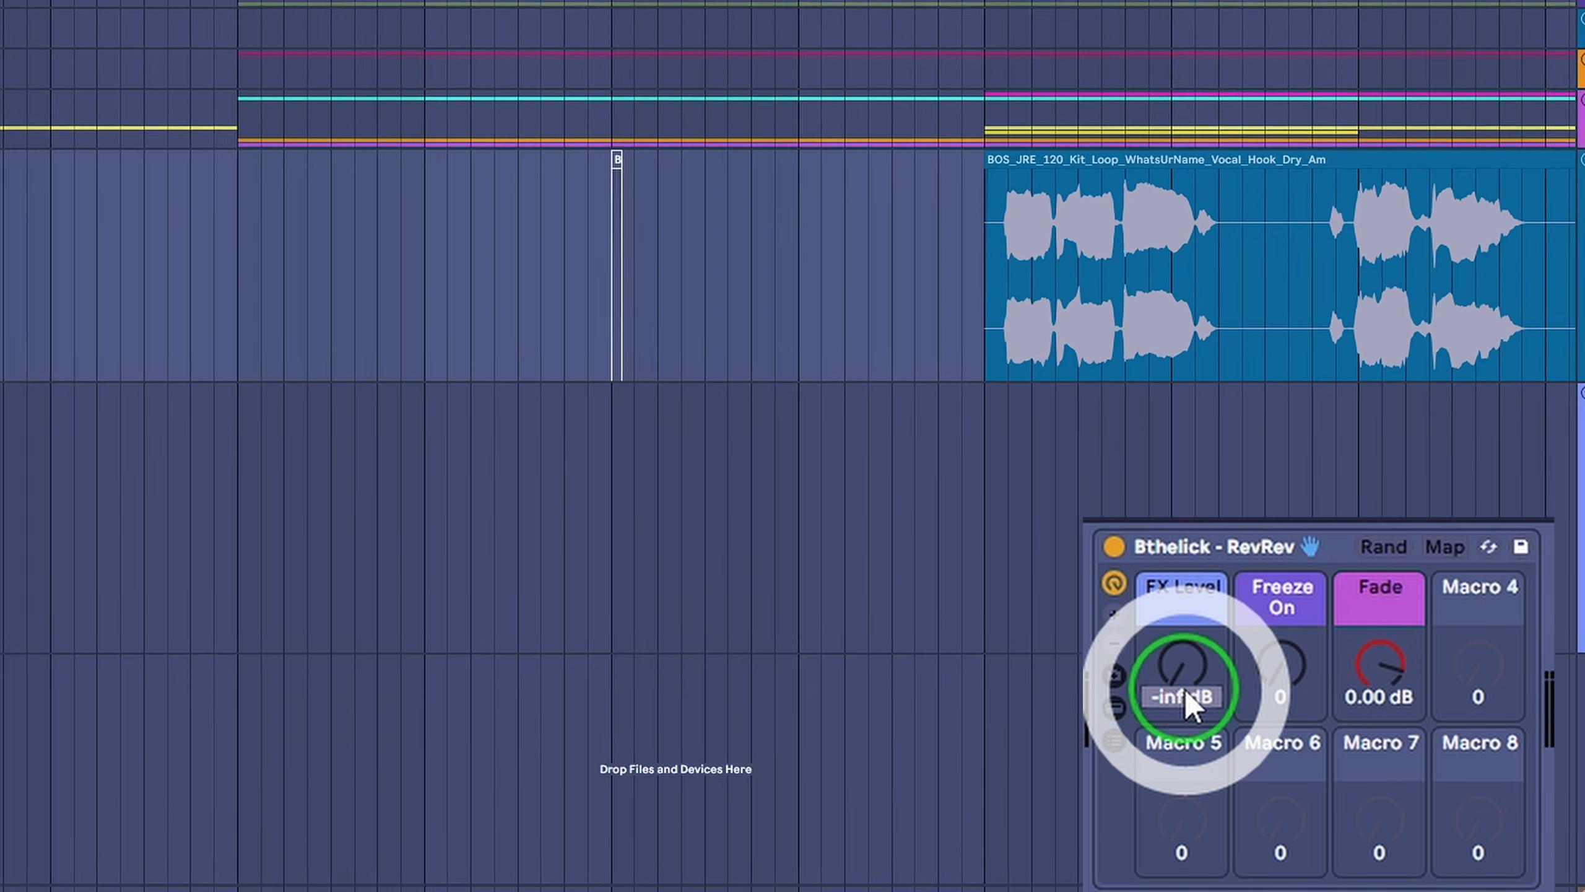
key(a)
key(b)
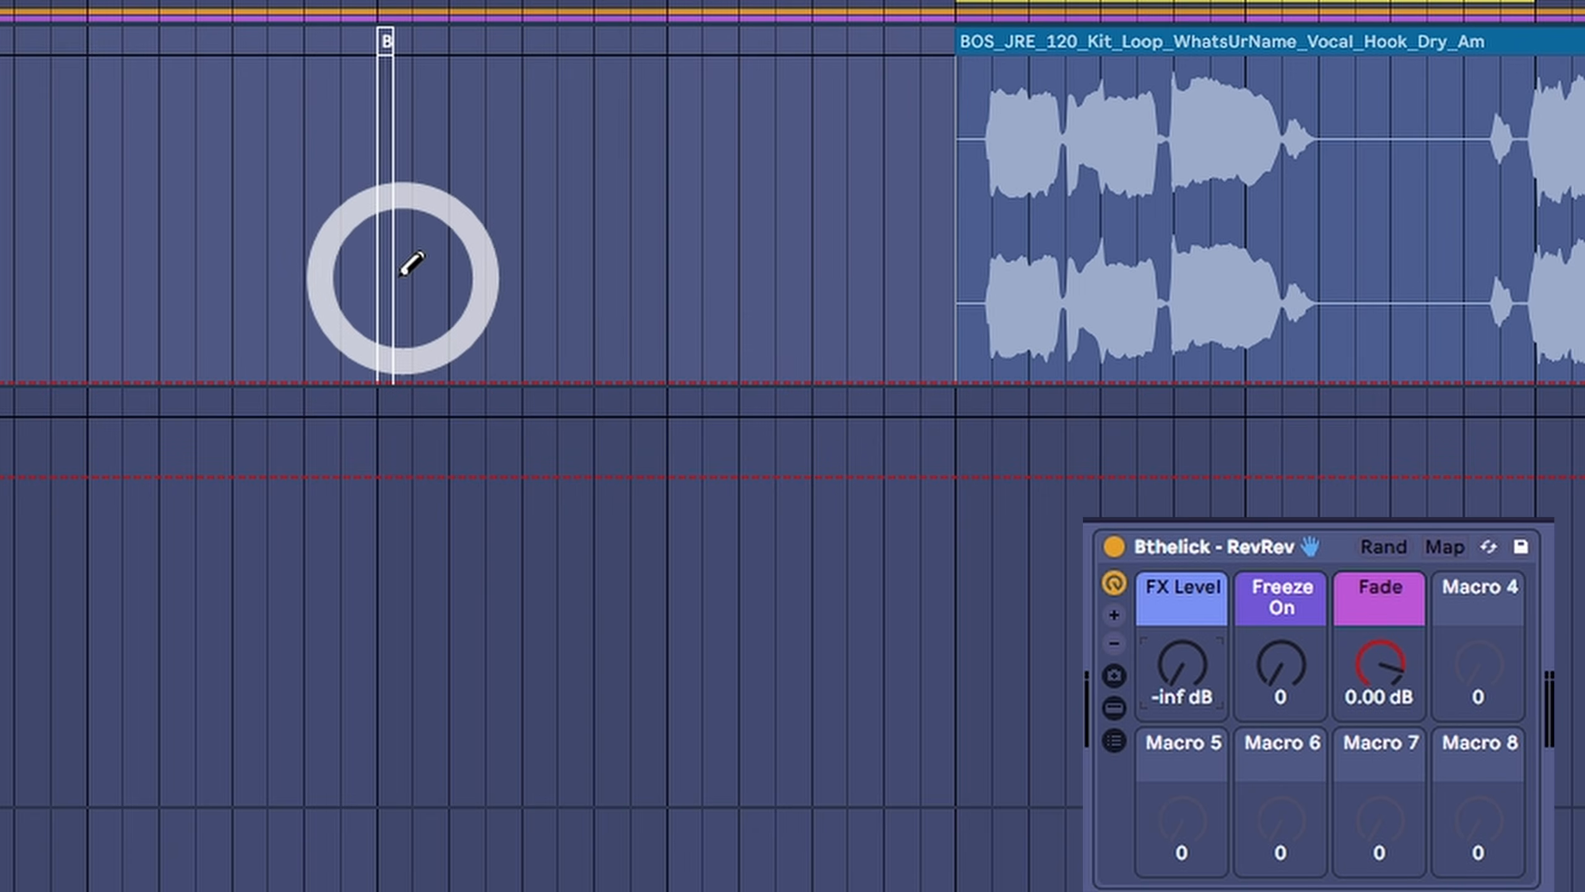
mouse_move(401, 274)
mouse_down()
mouse_move(389, 43)
mouse_move(602, 3)
mouse_move(993, 3)
mouse_up()
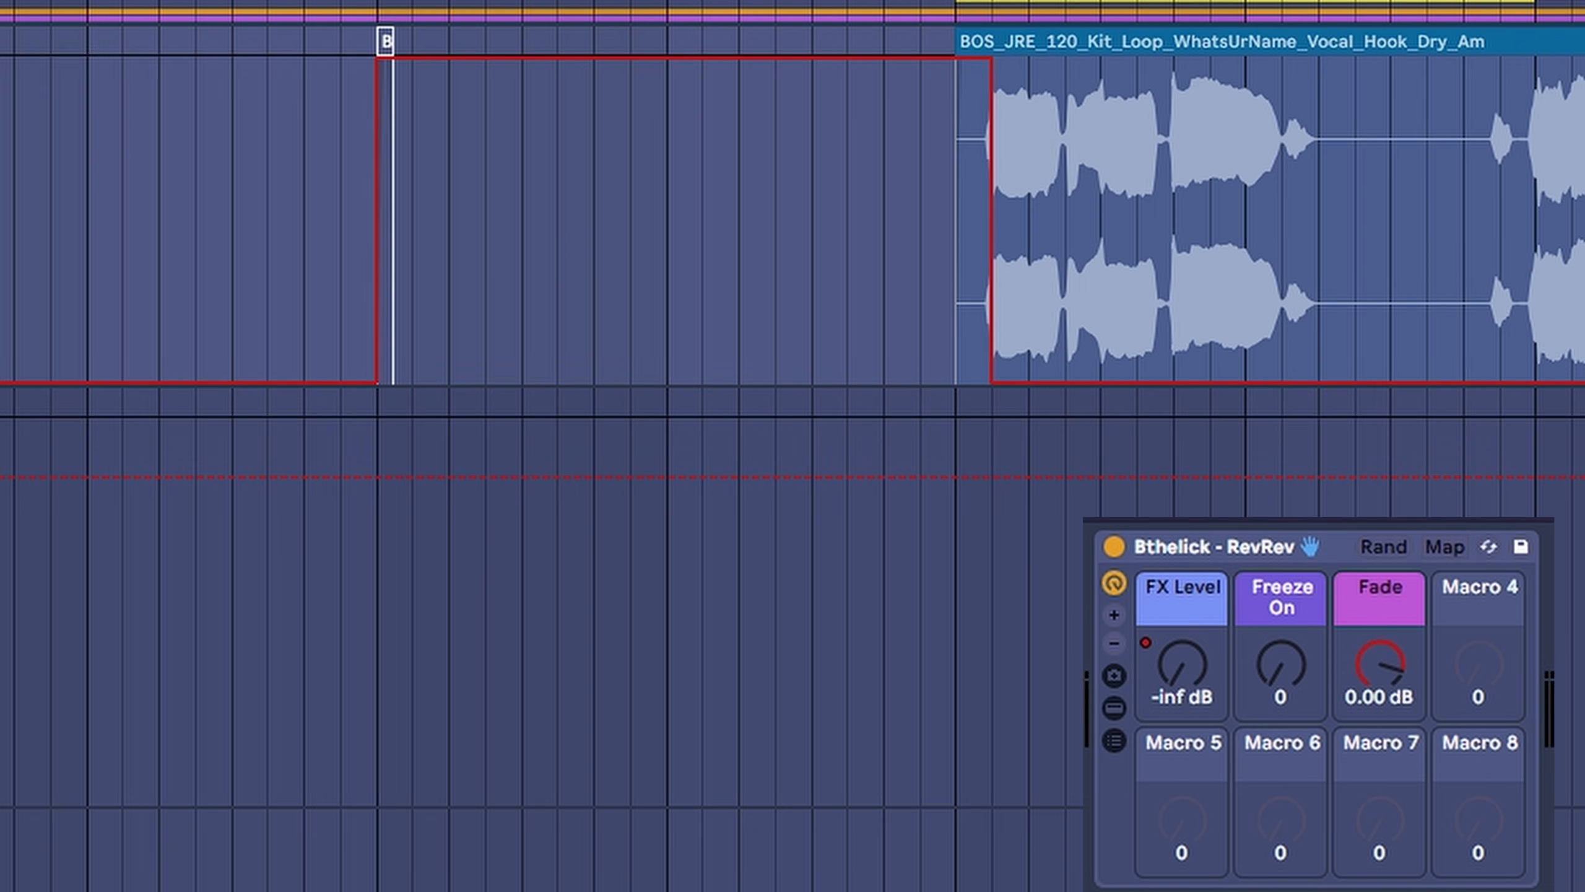
- Automate the RevRev rack's Freeze On at maximum from just after the short slice to the hook's first word
click(1281, 665)
key(b)
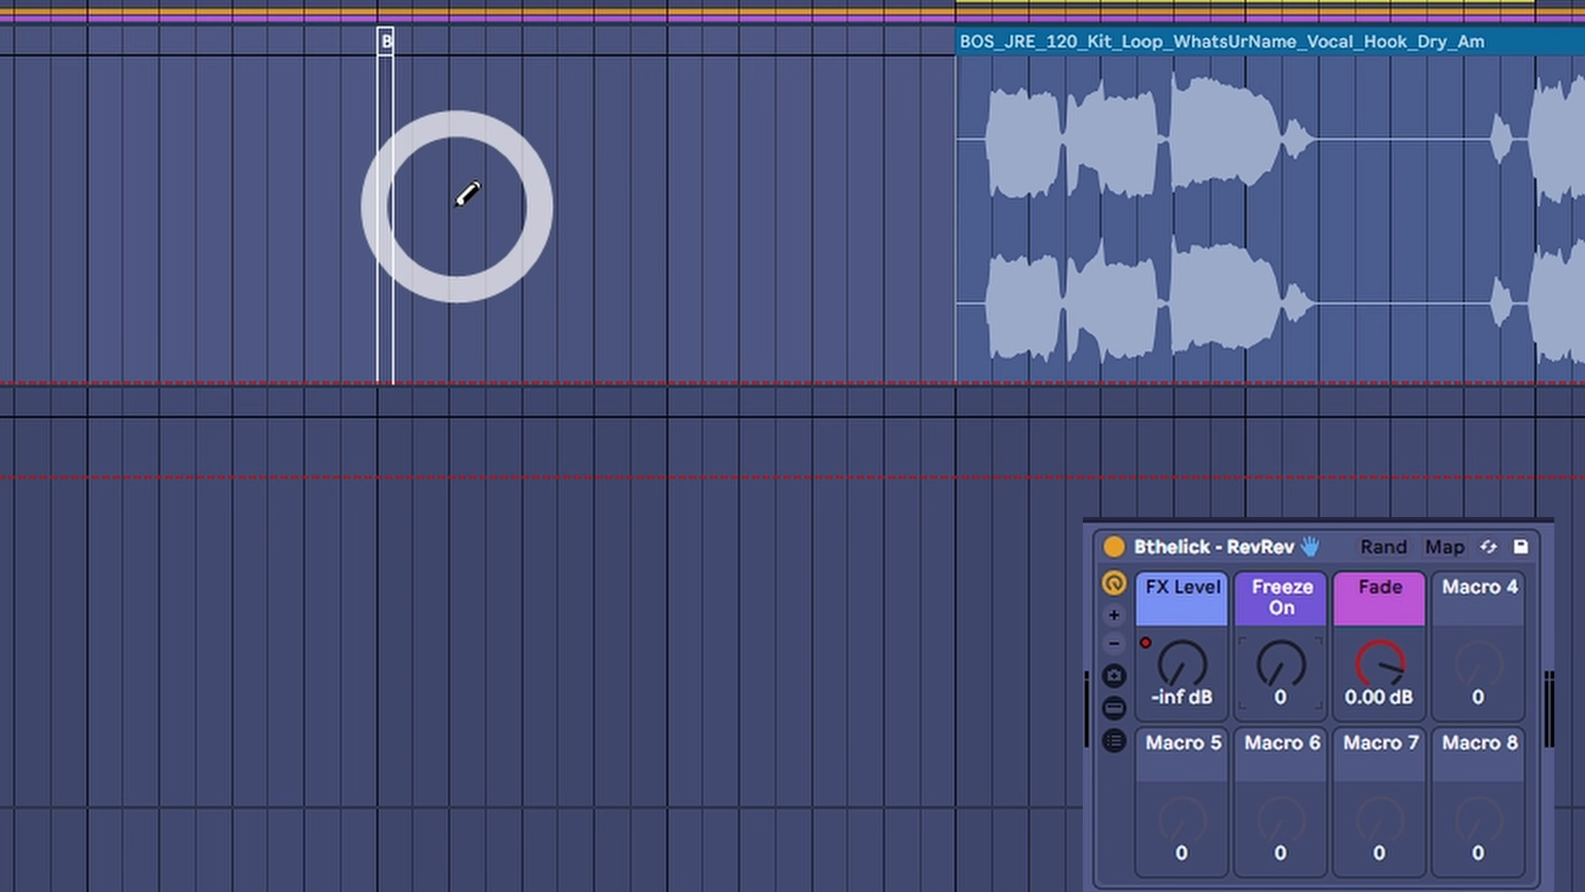
mouse_move(448, 201)
mouse_down()
mouse_move(460, 69)
mouse_move(503, 34)
mouse_move(947, 45)
mouse_up()
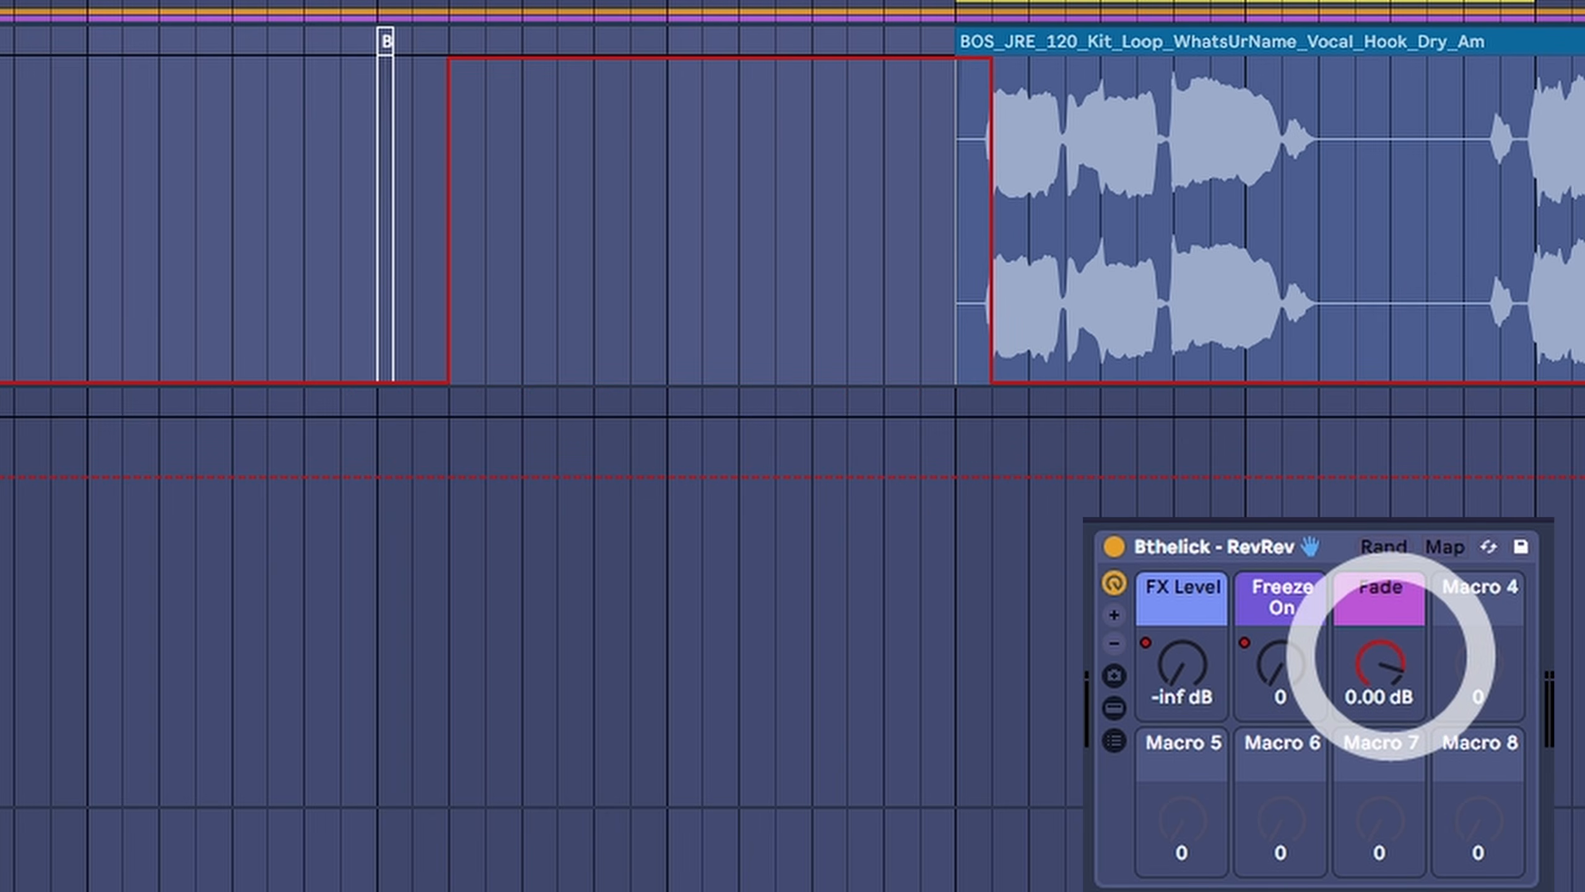
- Automate the RevRev rack's Fade as a ramp from its minimum at the slice up to 0.00 dB at the hook's first word, and play it
click(1379, 663)
key(b)
click(465, 293)
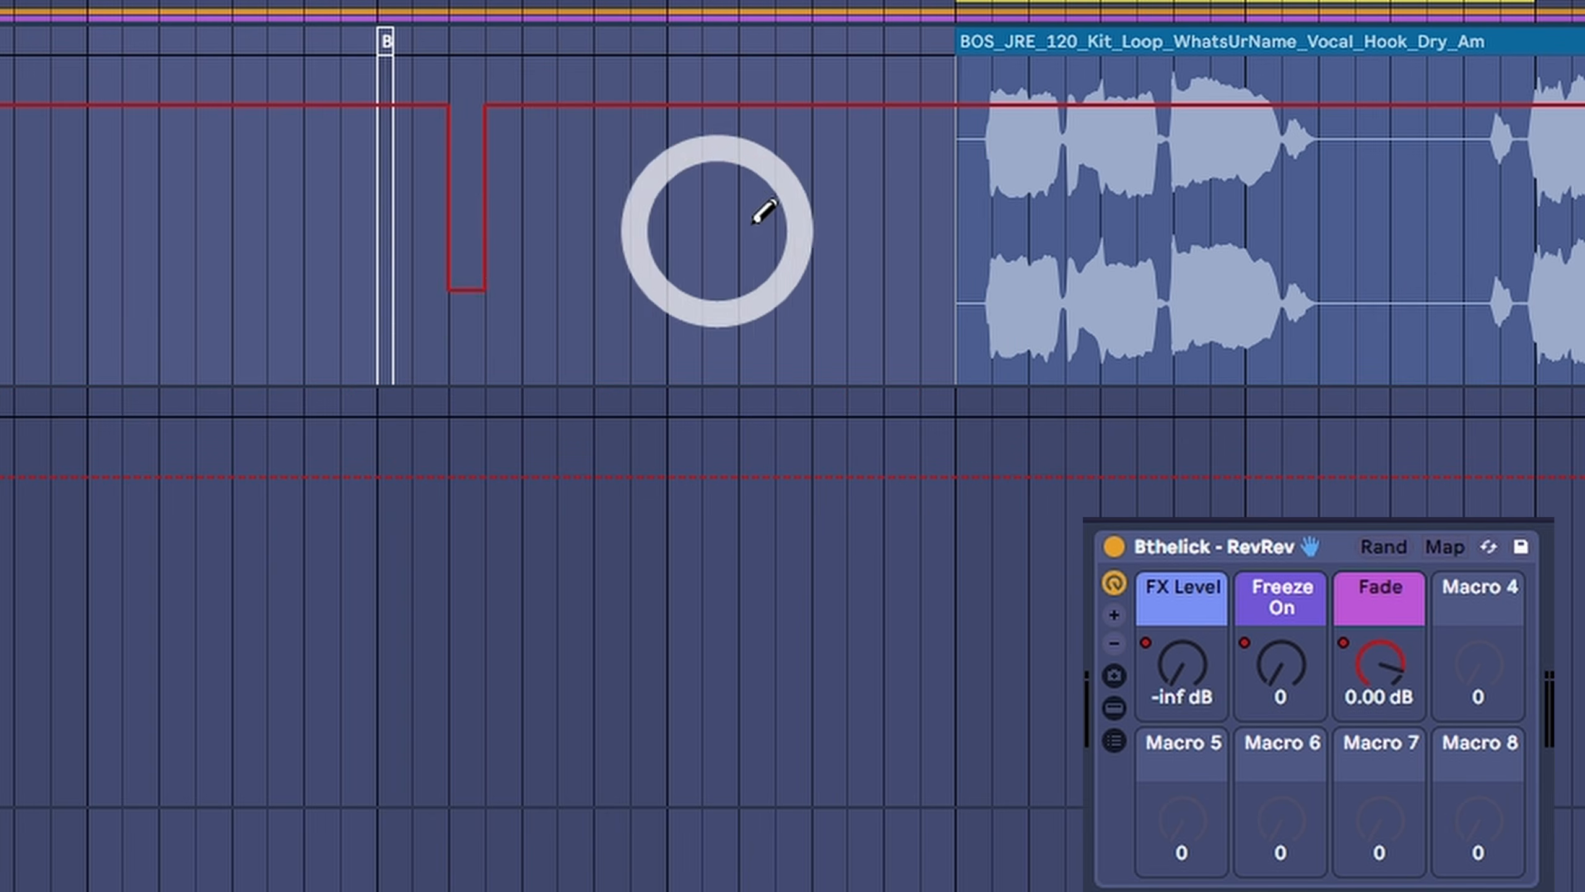
key(ctrl+z)
key(b)
click(991, 104)
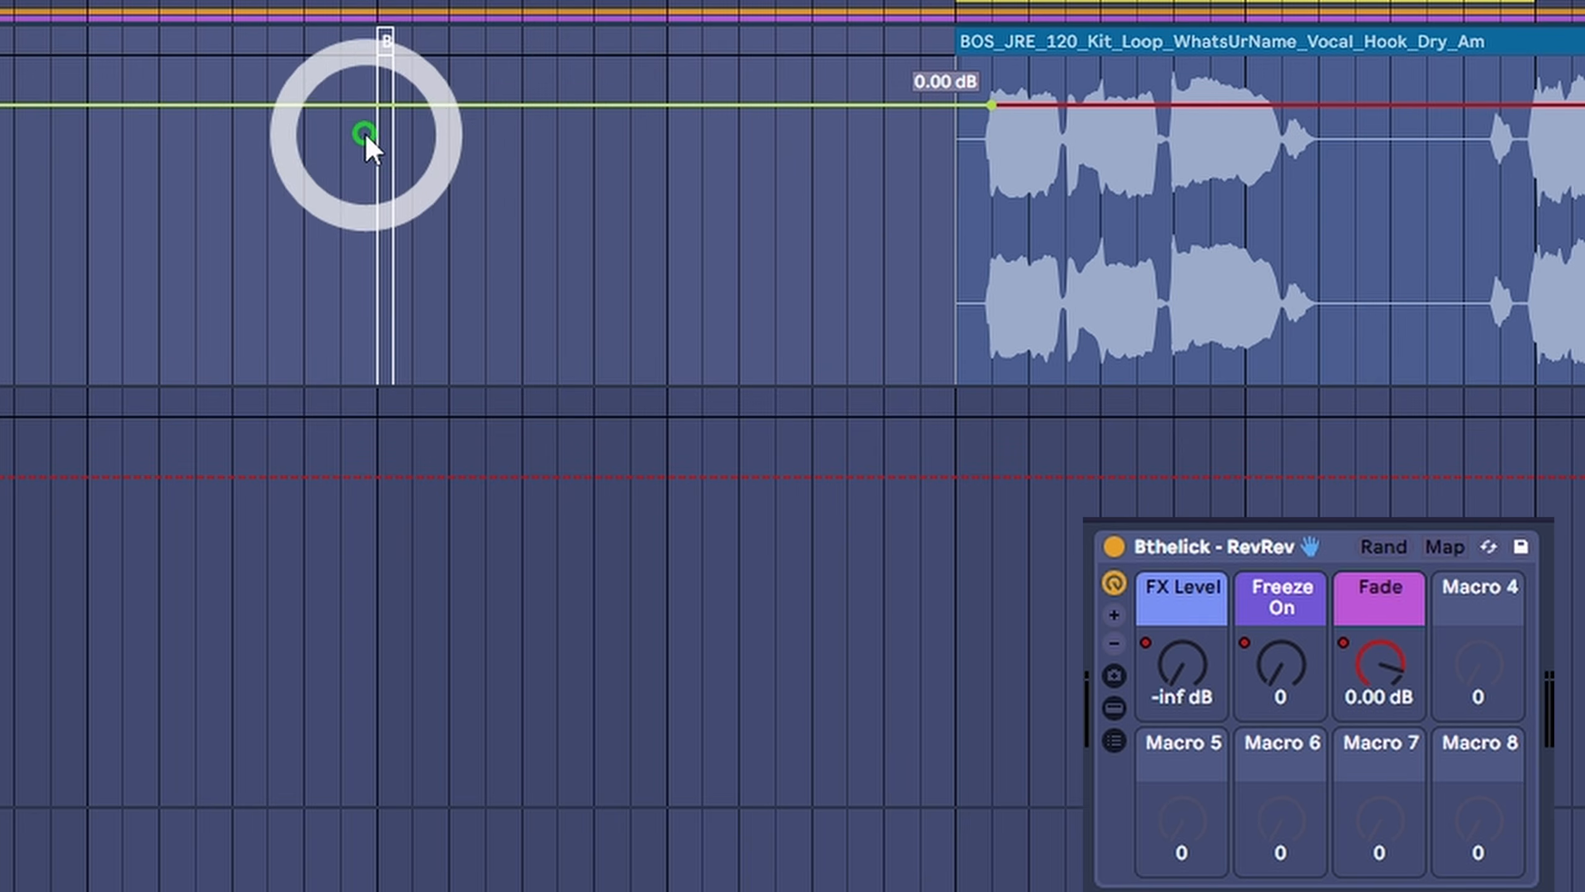
click(354, 104)
drag(378, 105, 379, 382)
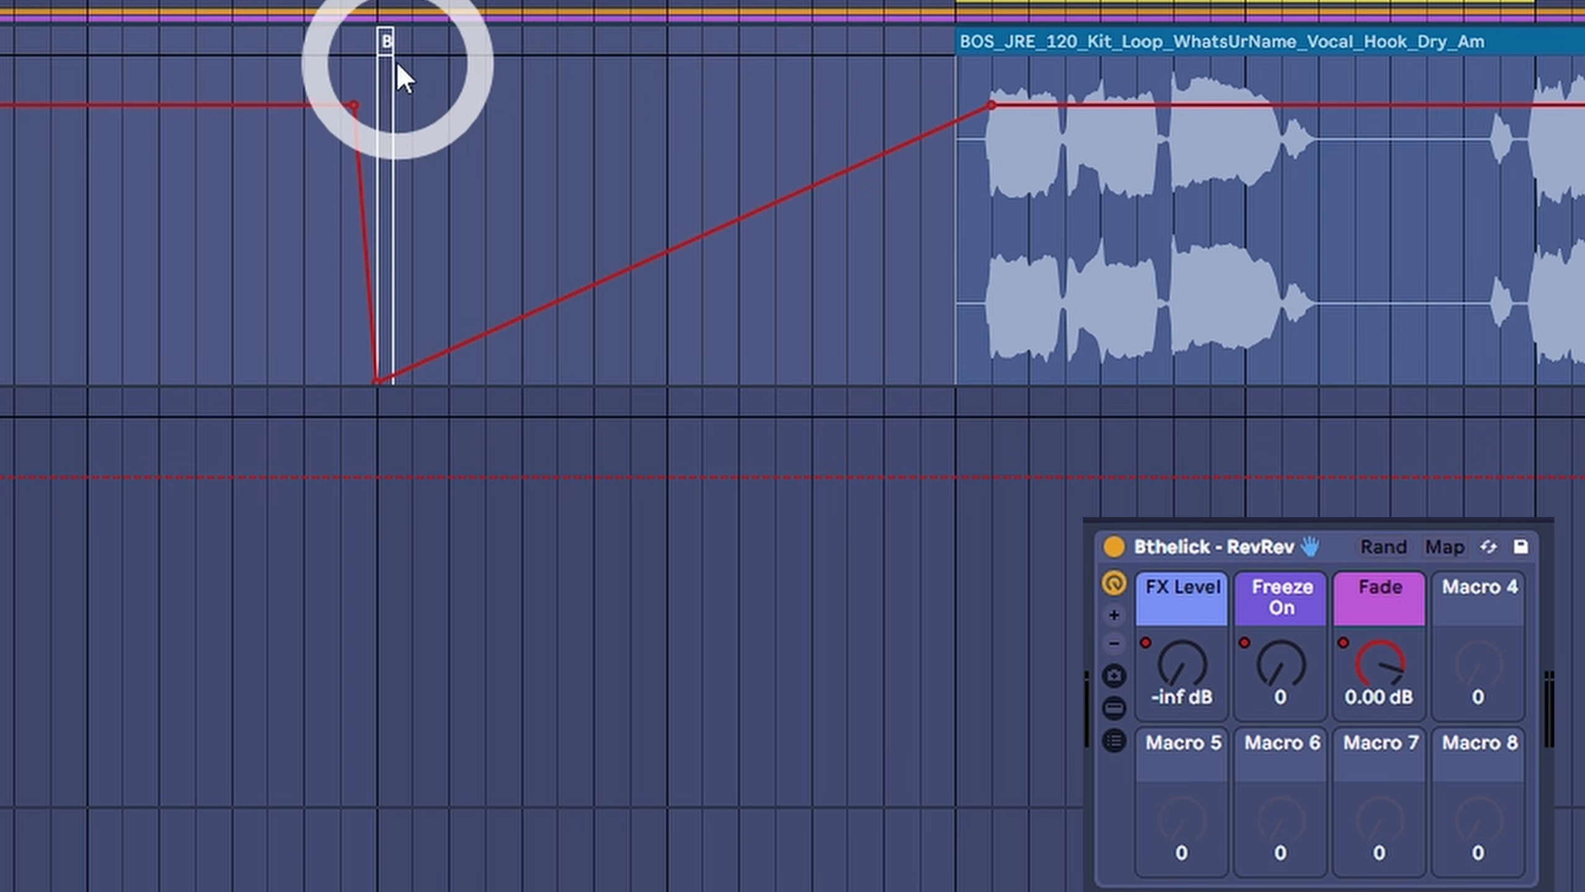
key(space)
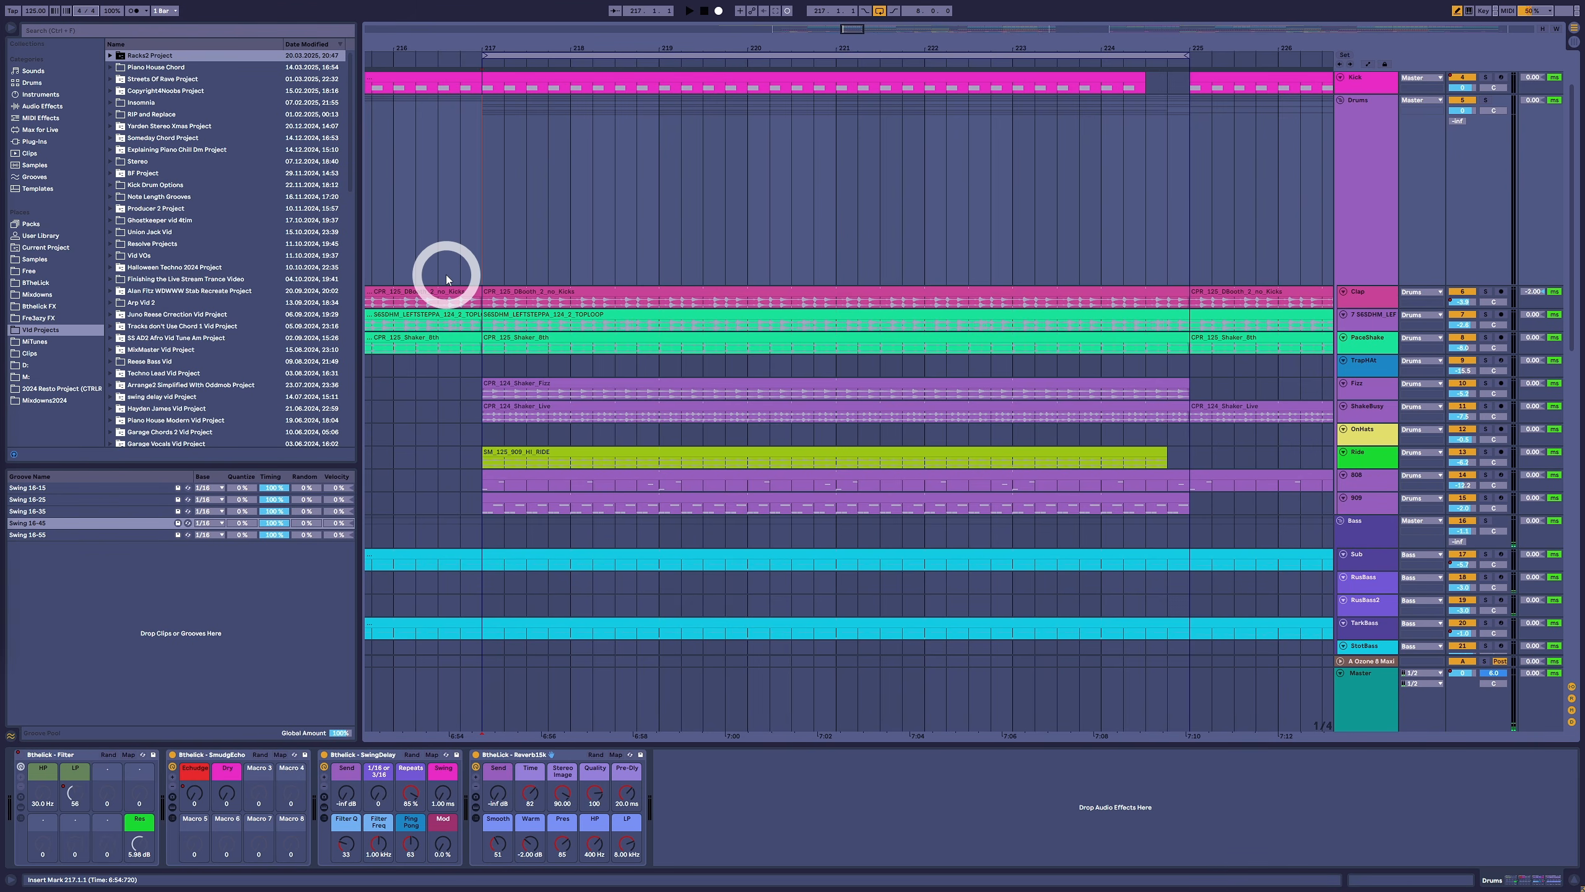
- Play the drum section from bar 217
click(482, 257)
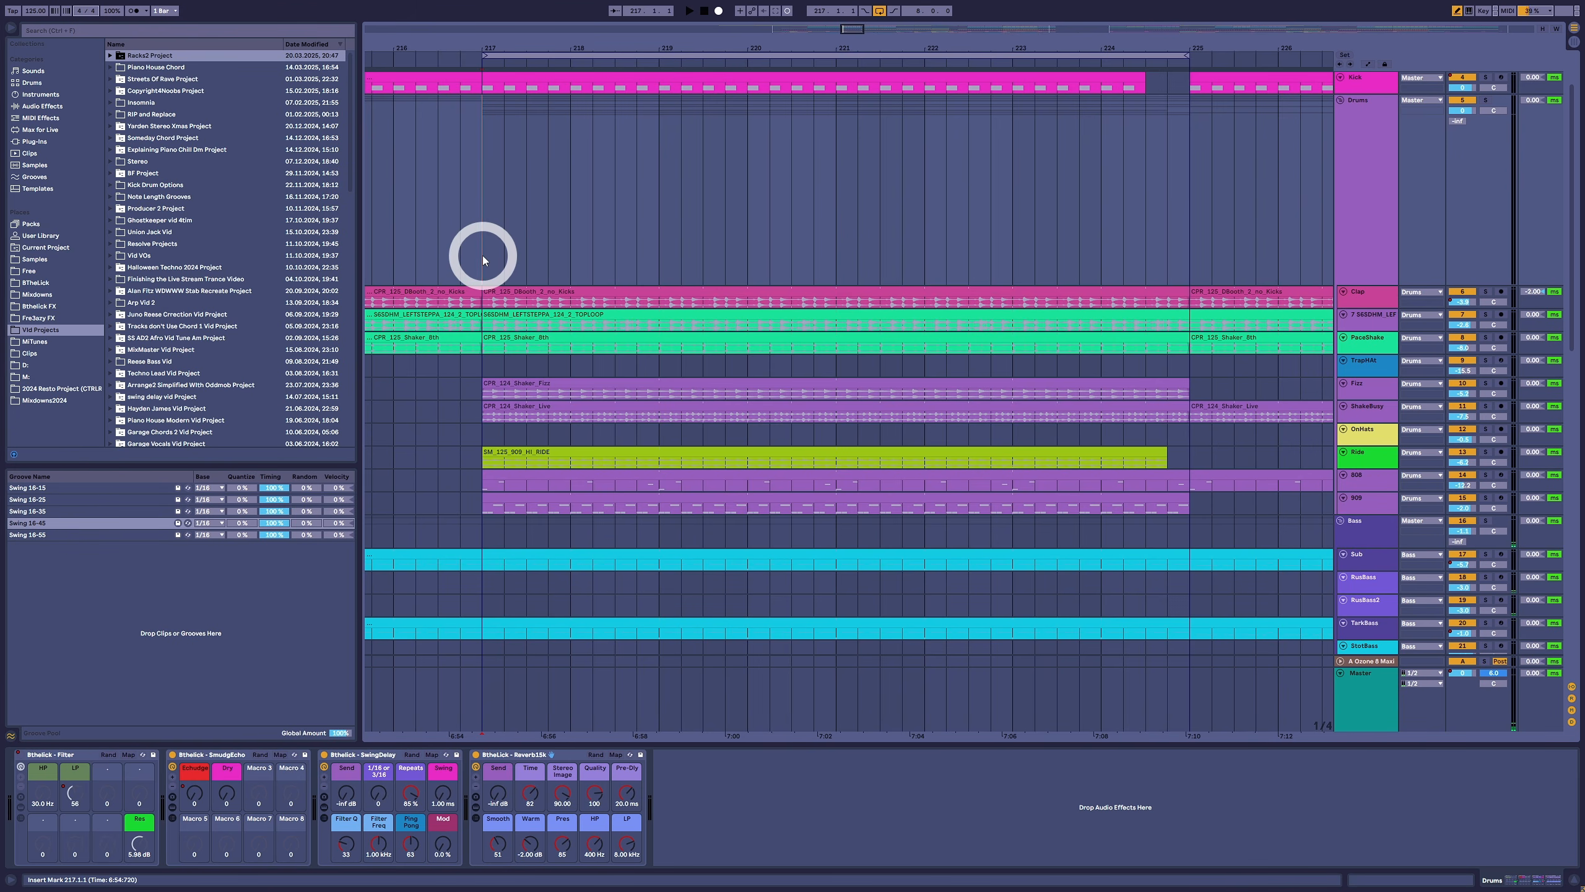
key(space)
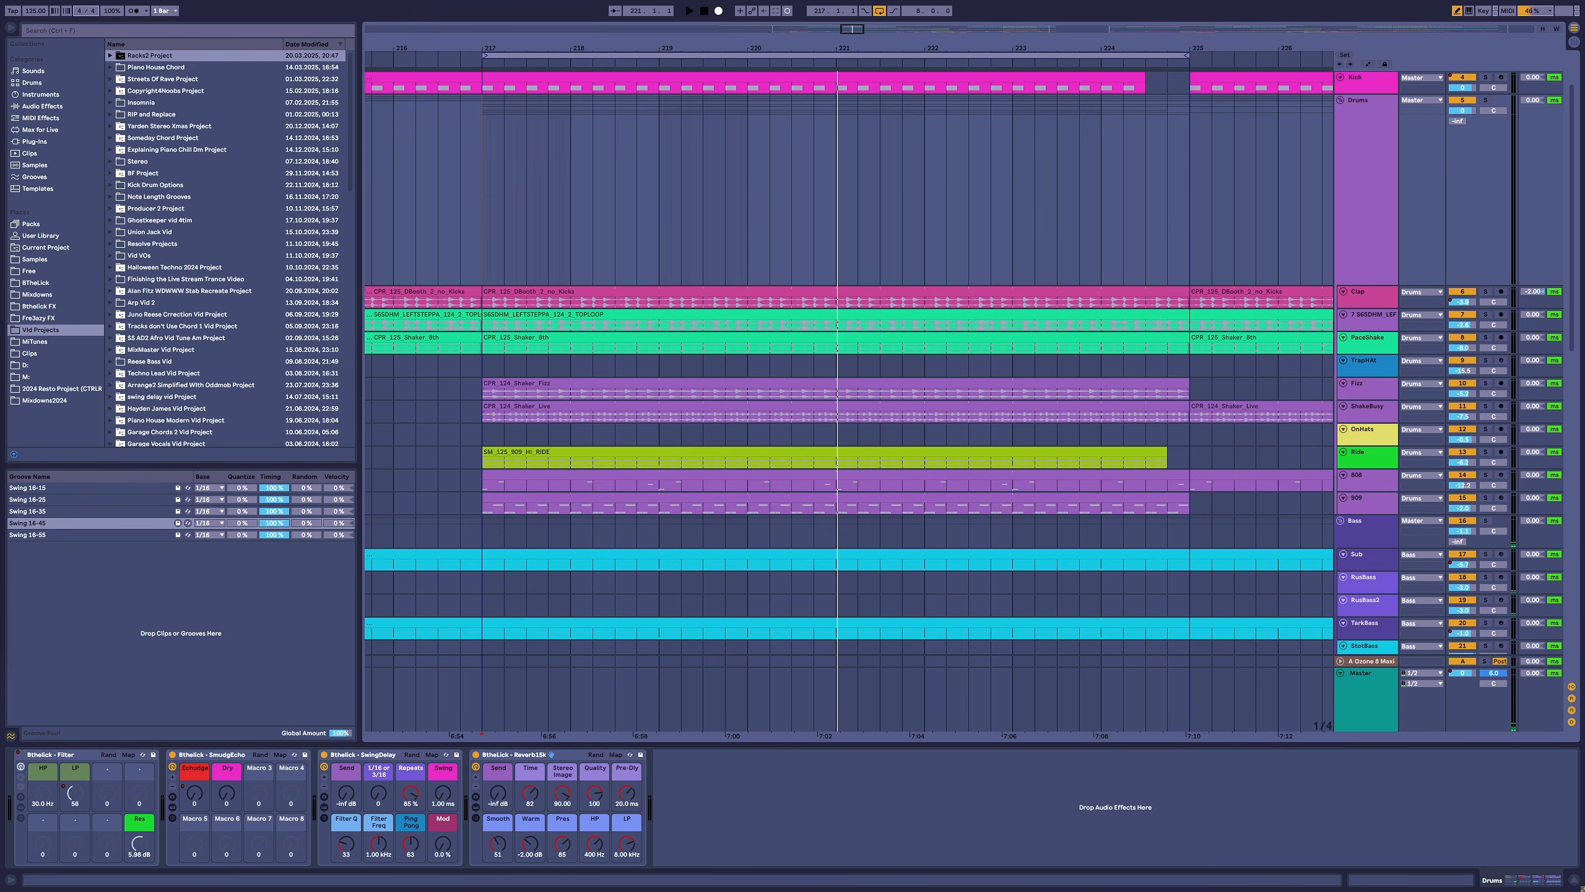
- Open the 909 hi-hat MIDI clip at bar 217 and play it with its swing groove
double_click(594, 500)
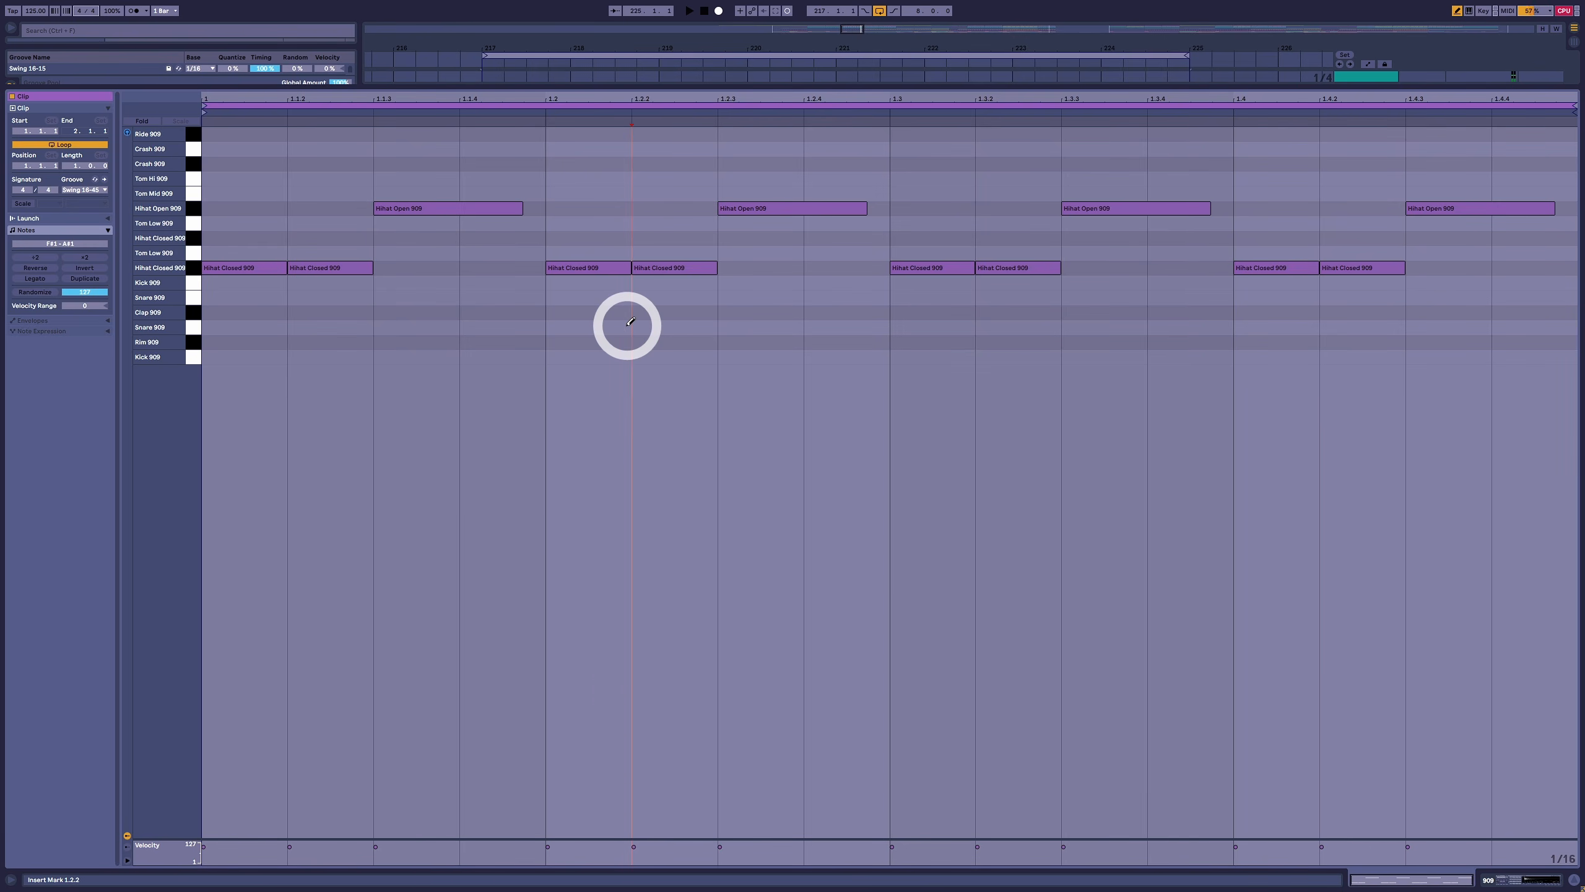
key(space)
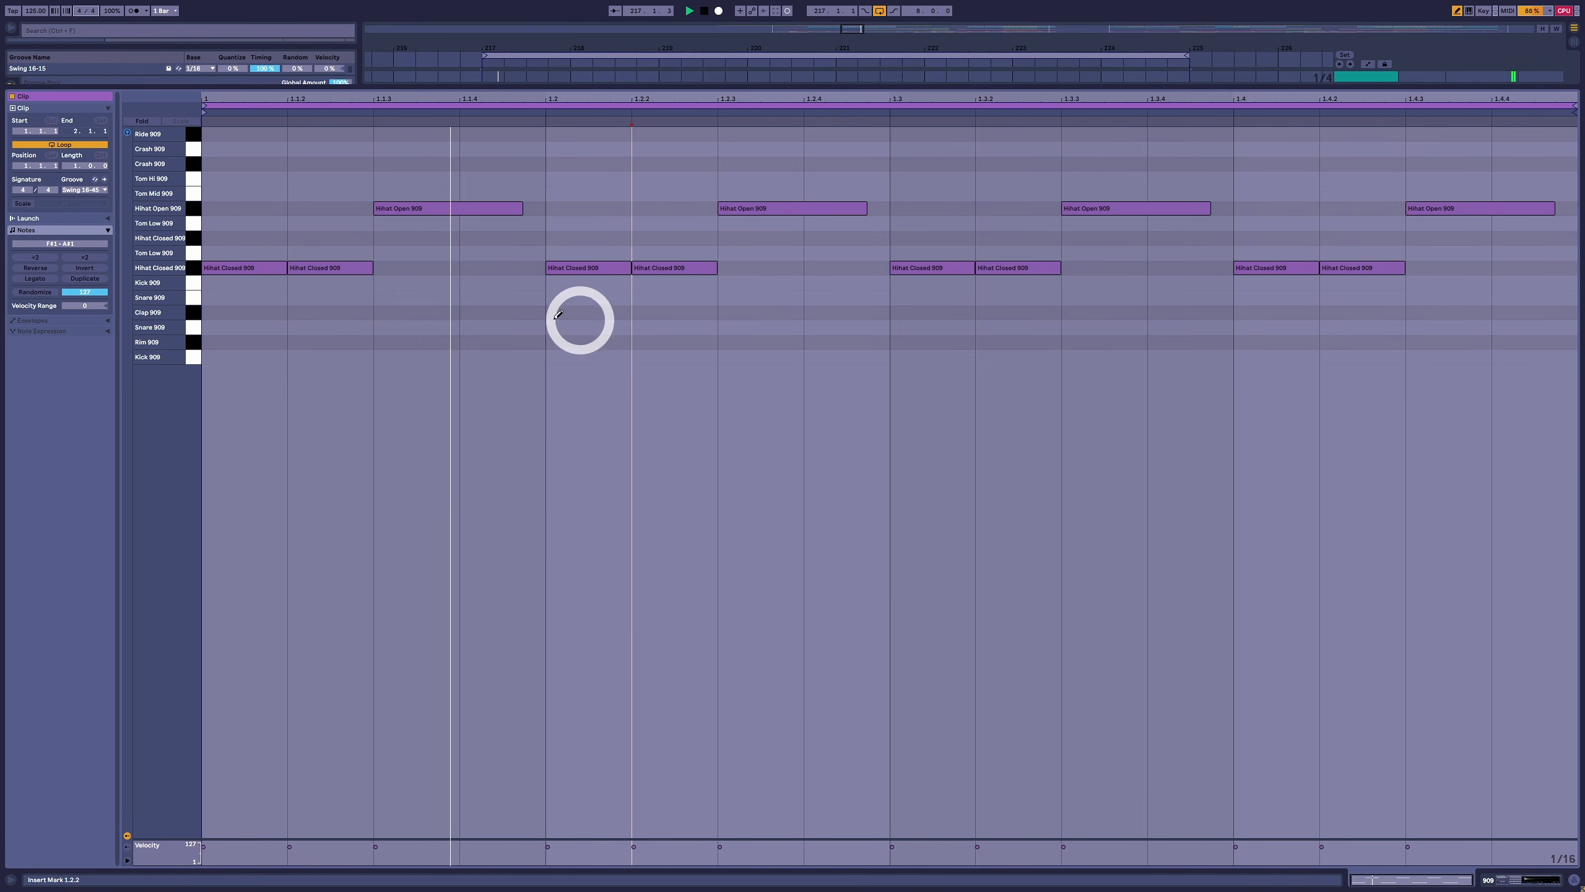
- Switch the hi-hat clip's groove between None and Swing 16-45 during playback to compare straight and swung feels
click(82, 190)
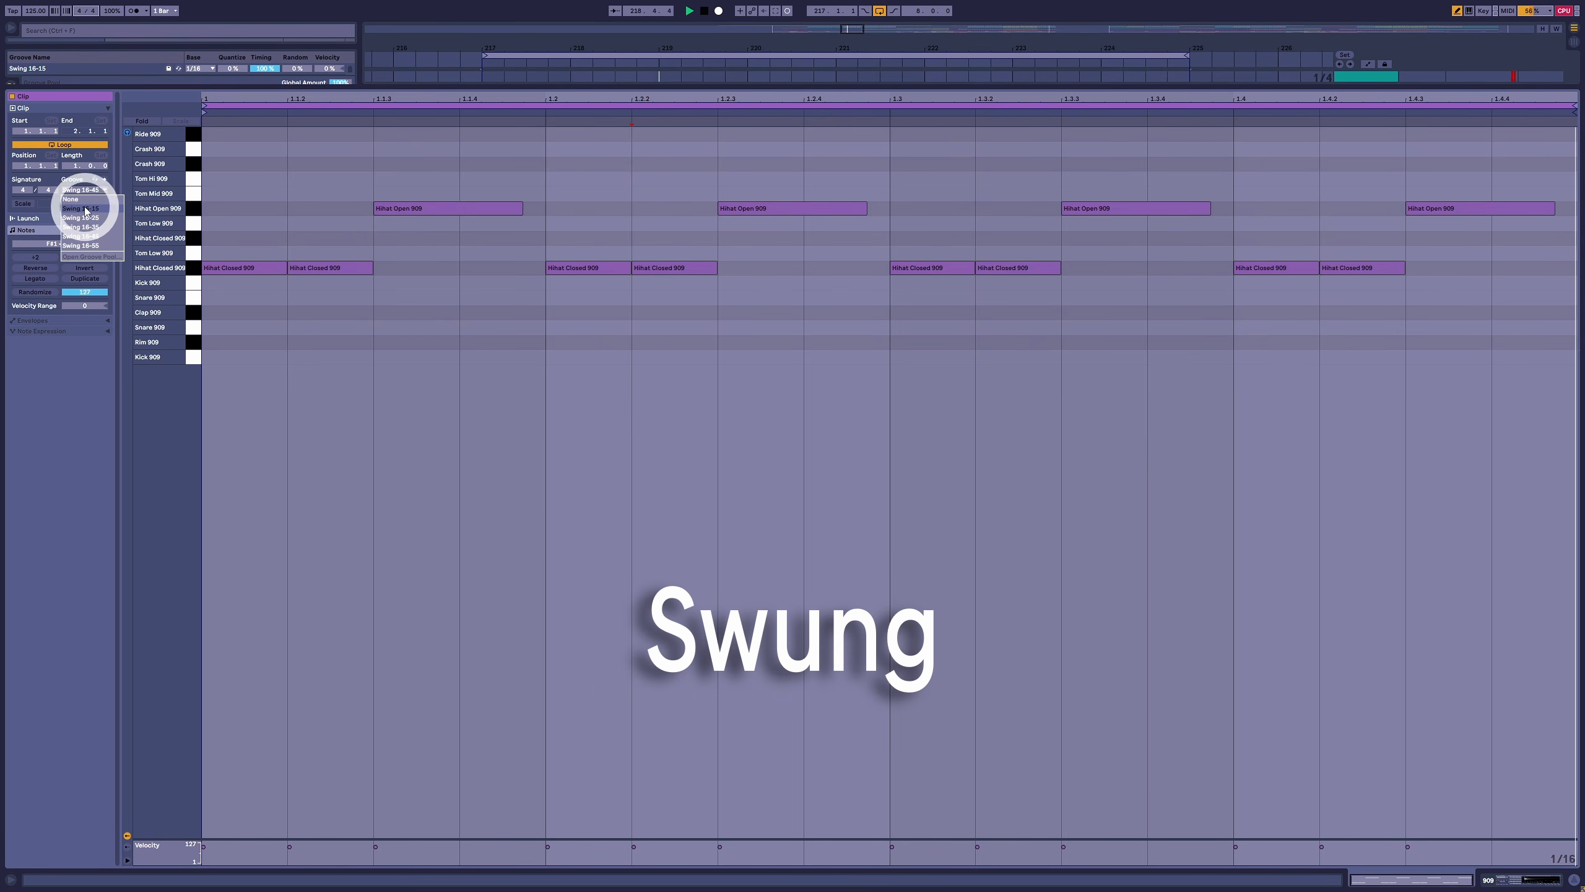
click(88, 204)
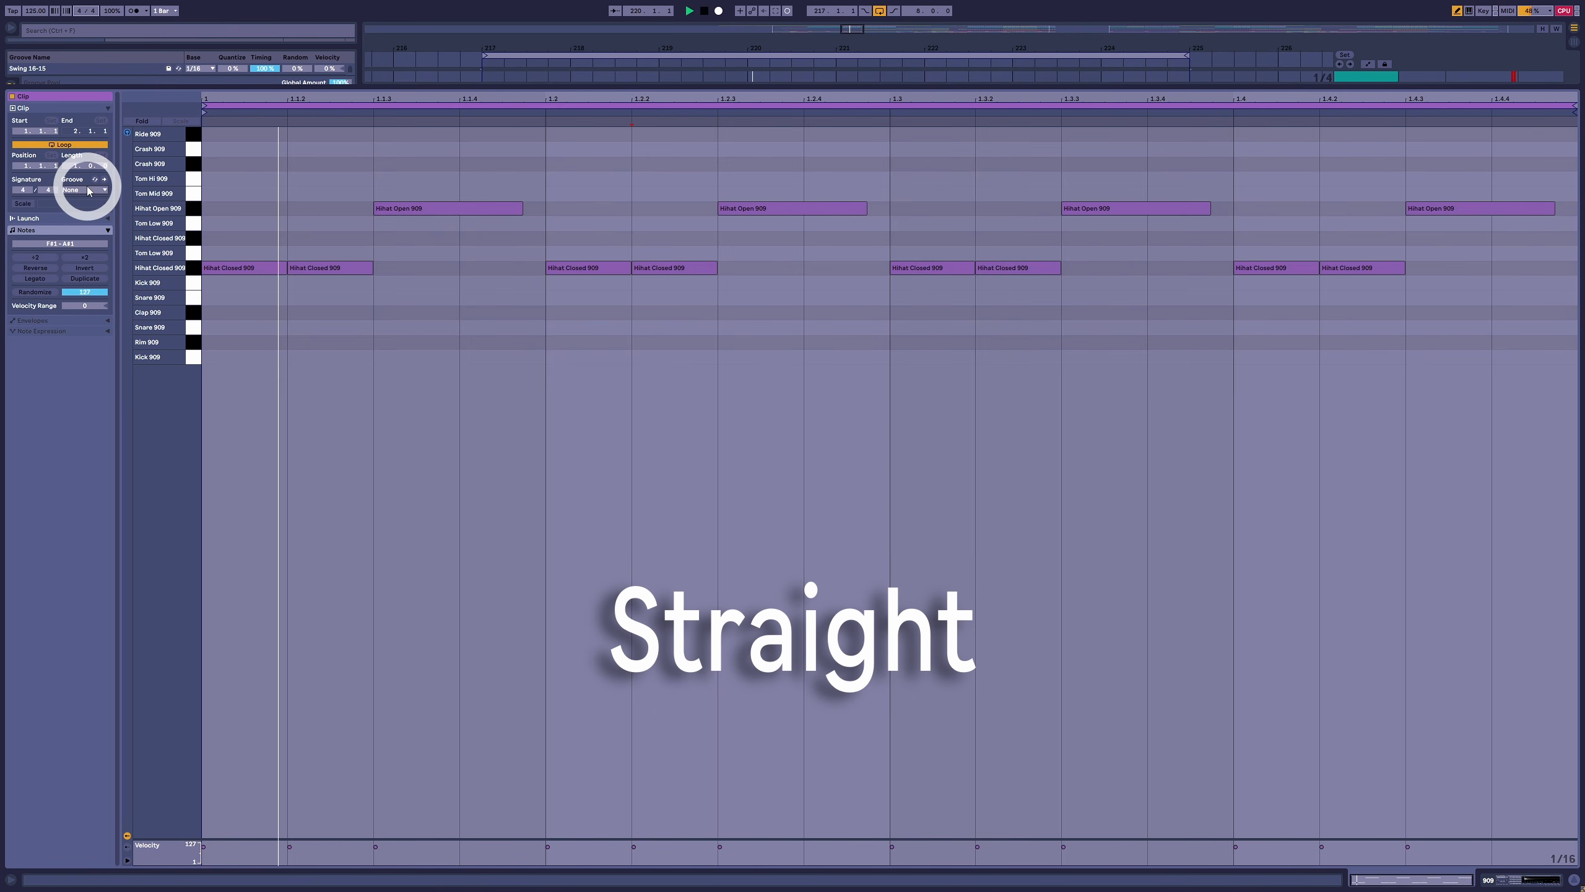
click(87, 190)
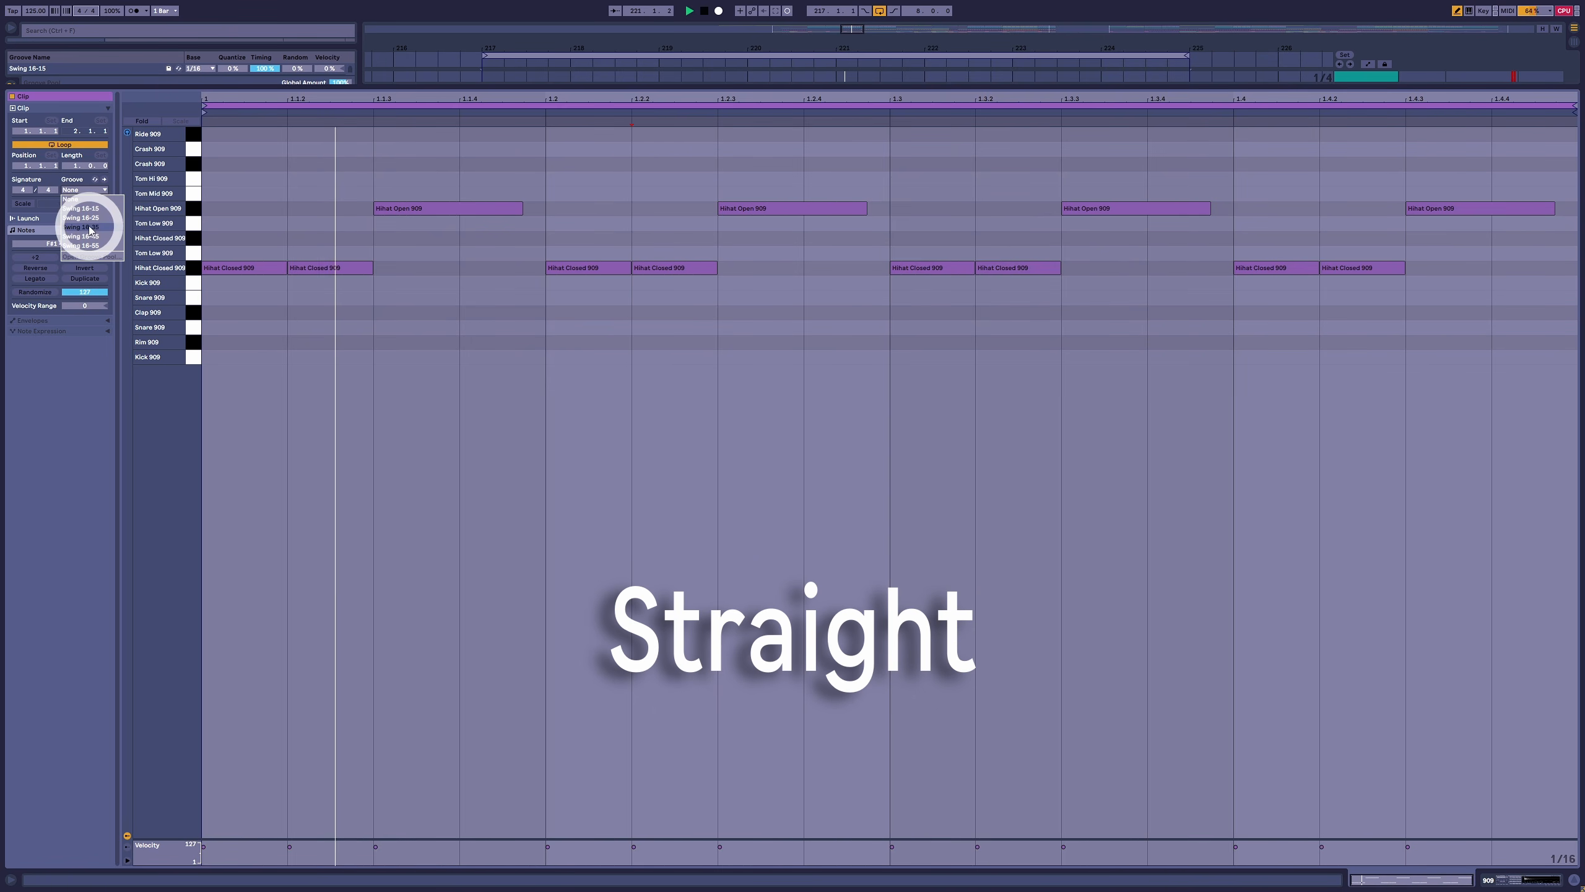
click(84, 243)
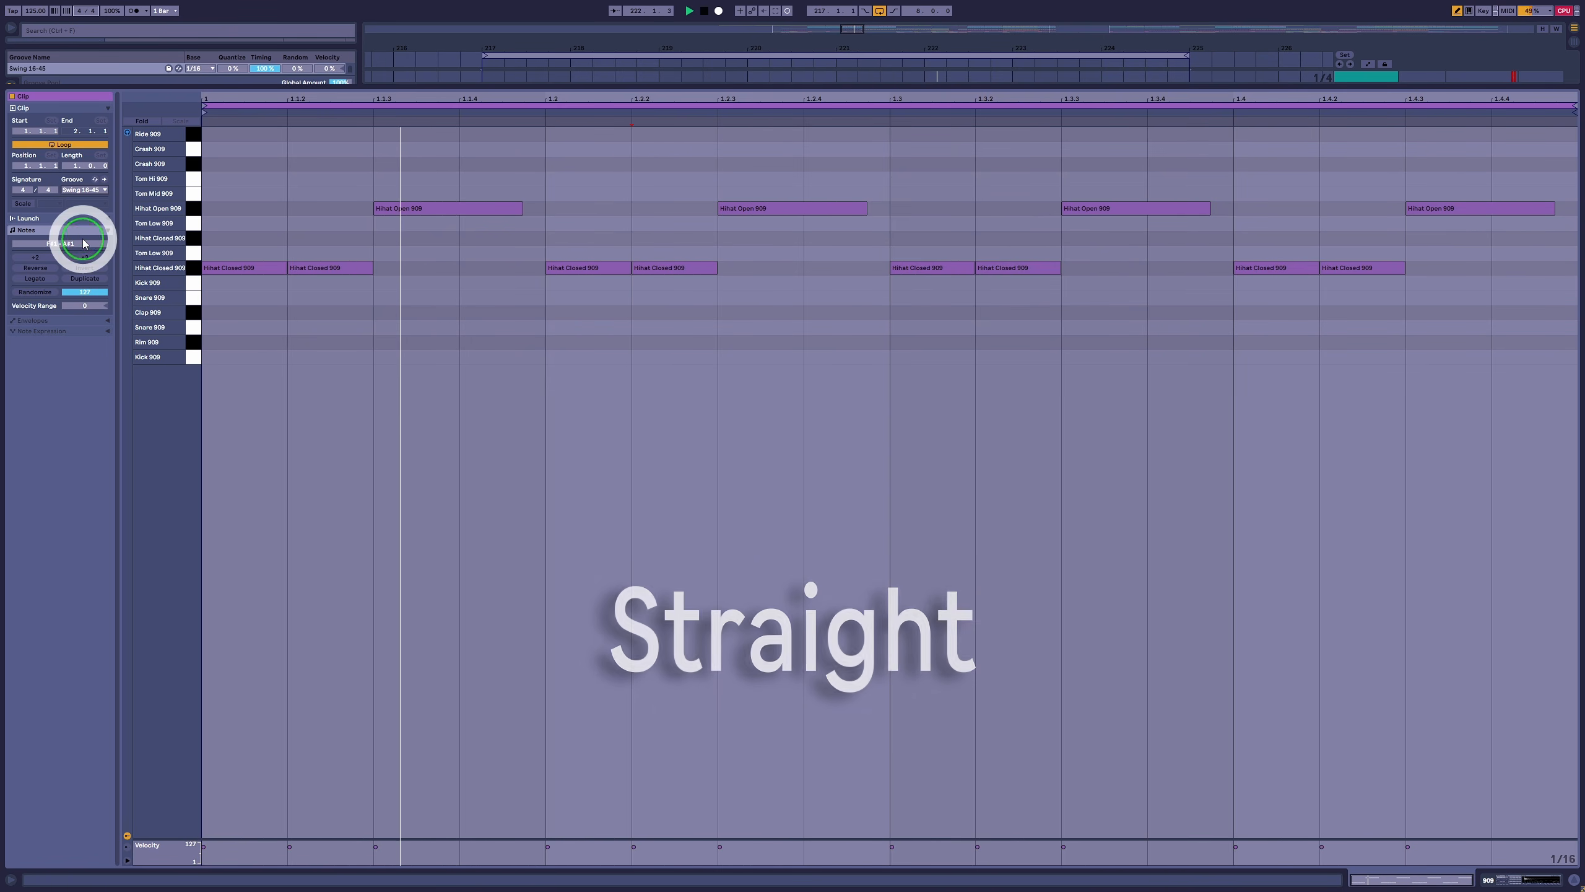
click(93, 197)
click(94, 198)
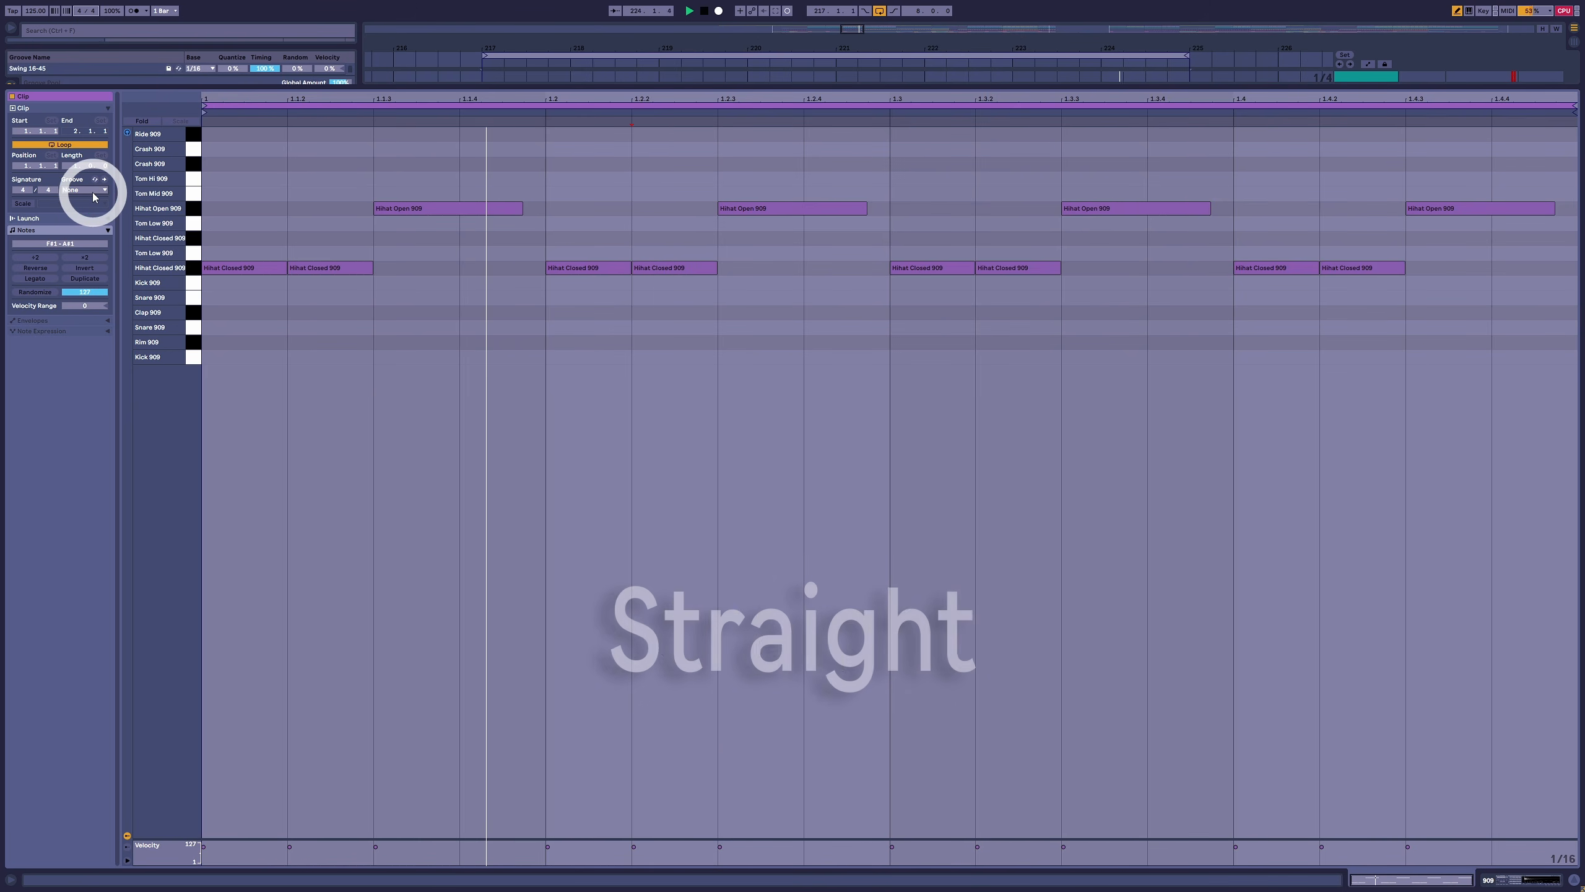
click(92, 197)
click(95, 236)
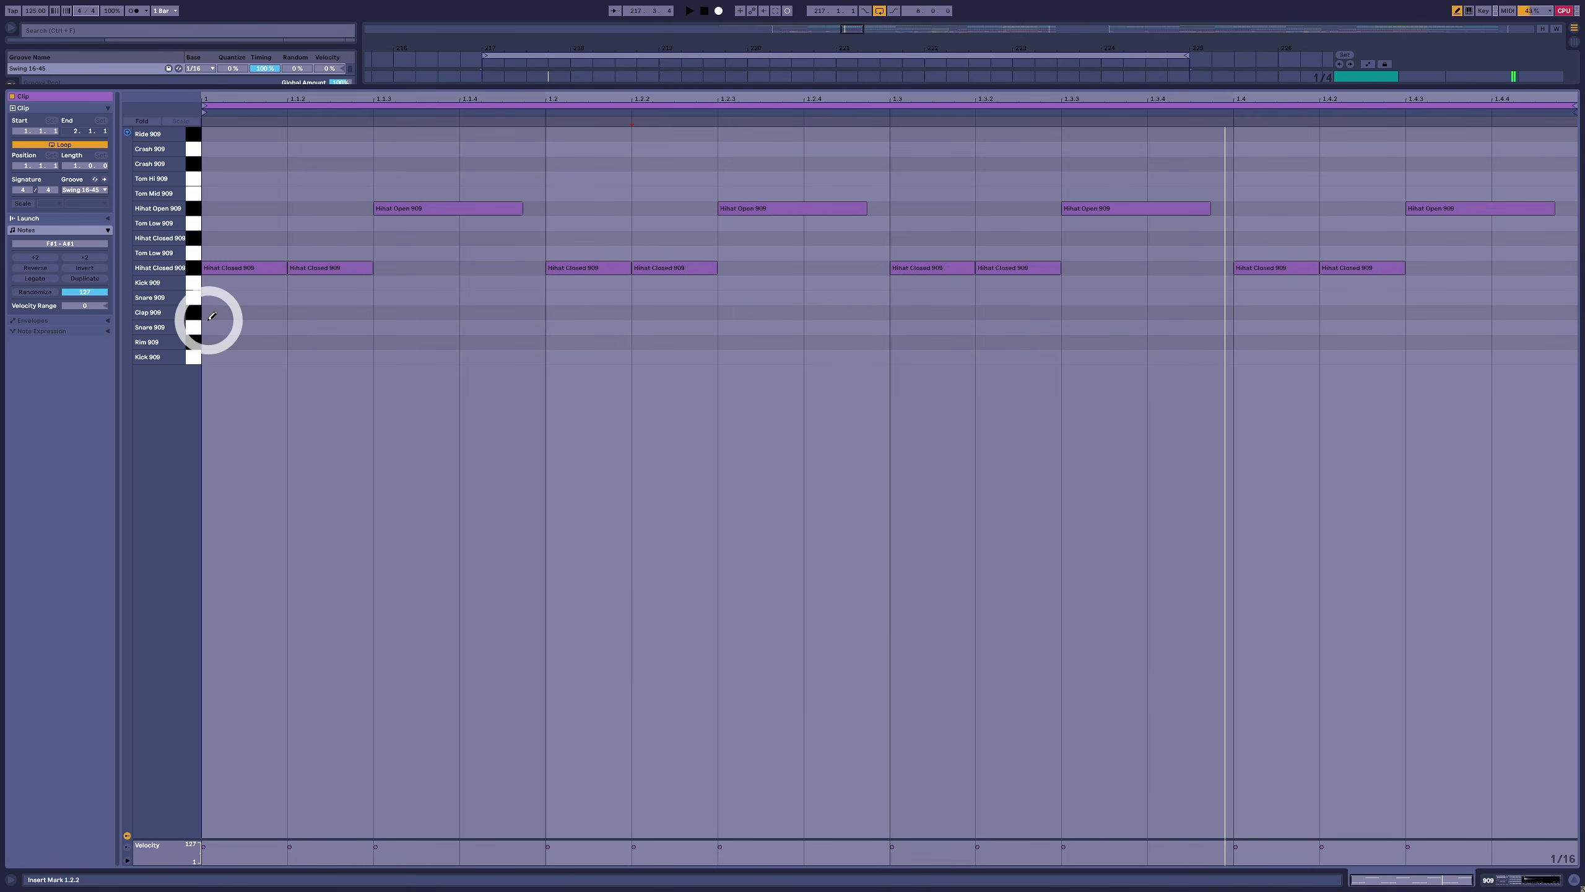
- Return to the Drums group's effect racks, reset the SwingDelay rack's Send to -inf dB and stop playback
key(shift+Tab)
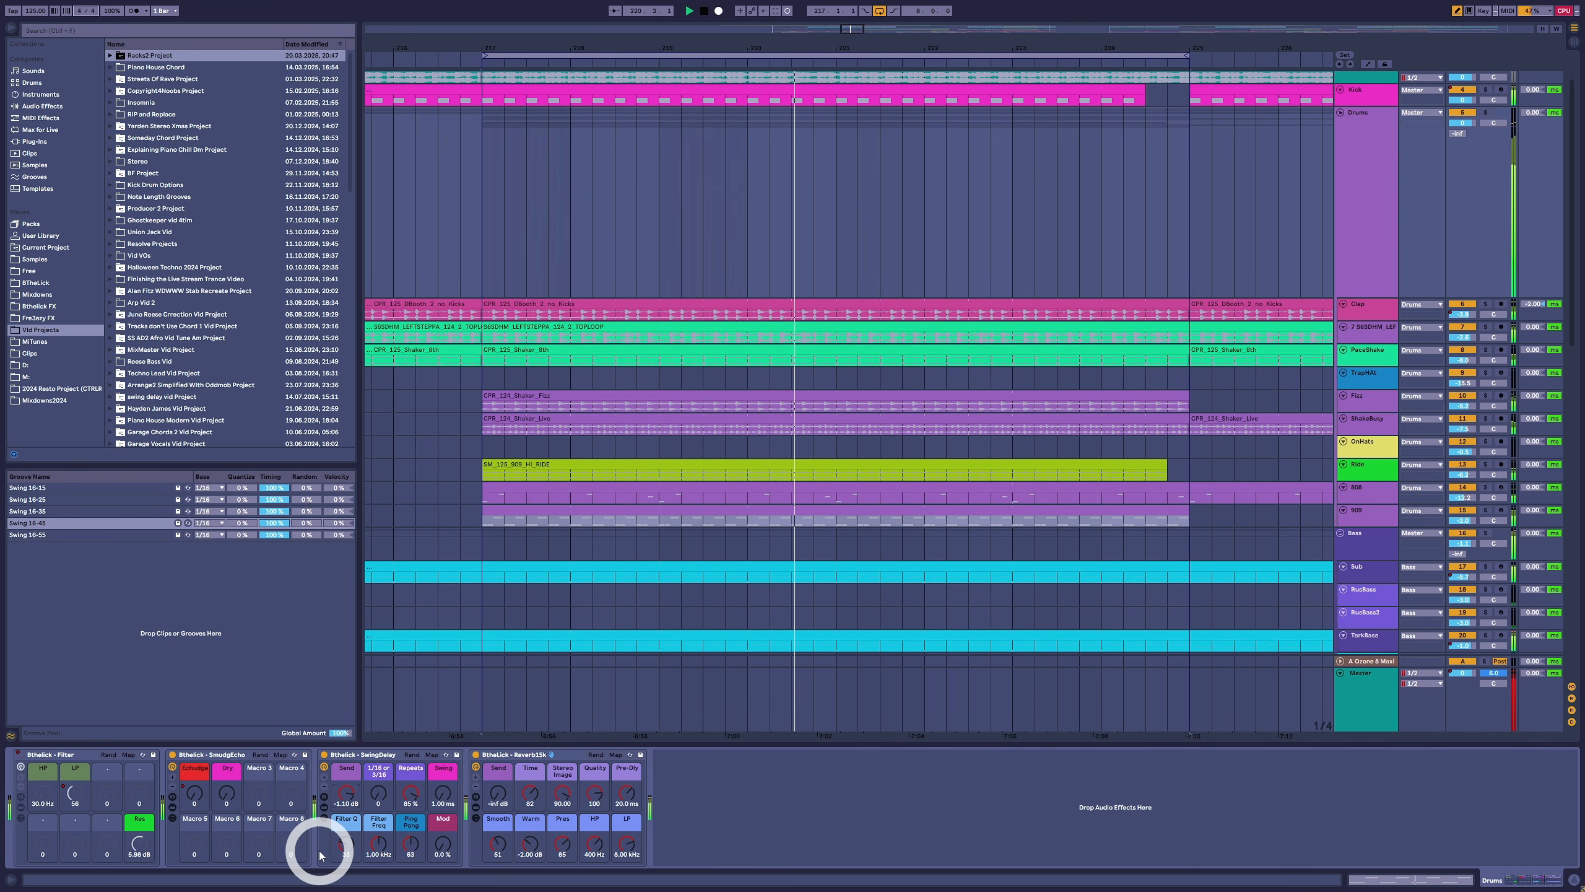
double_click(344, 801)
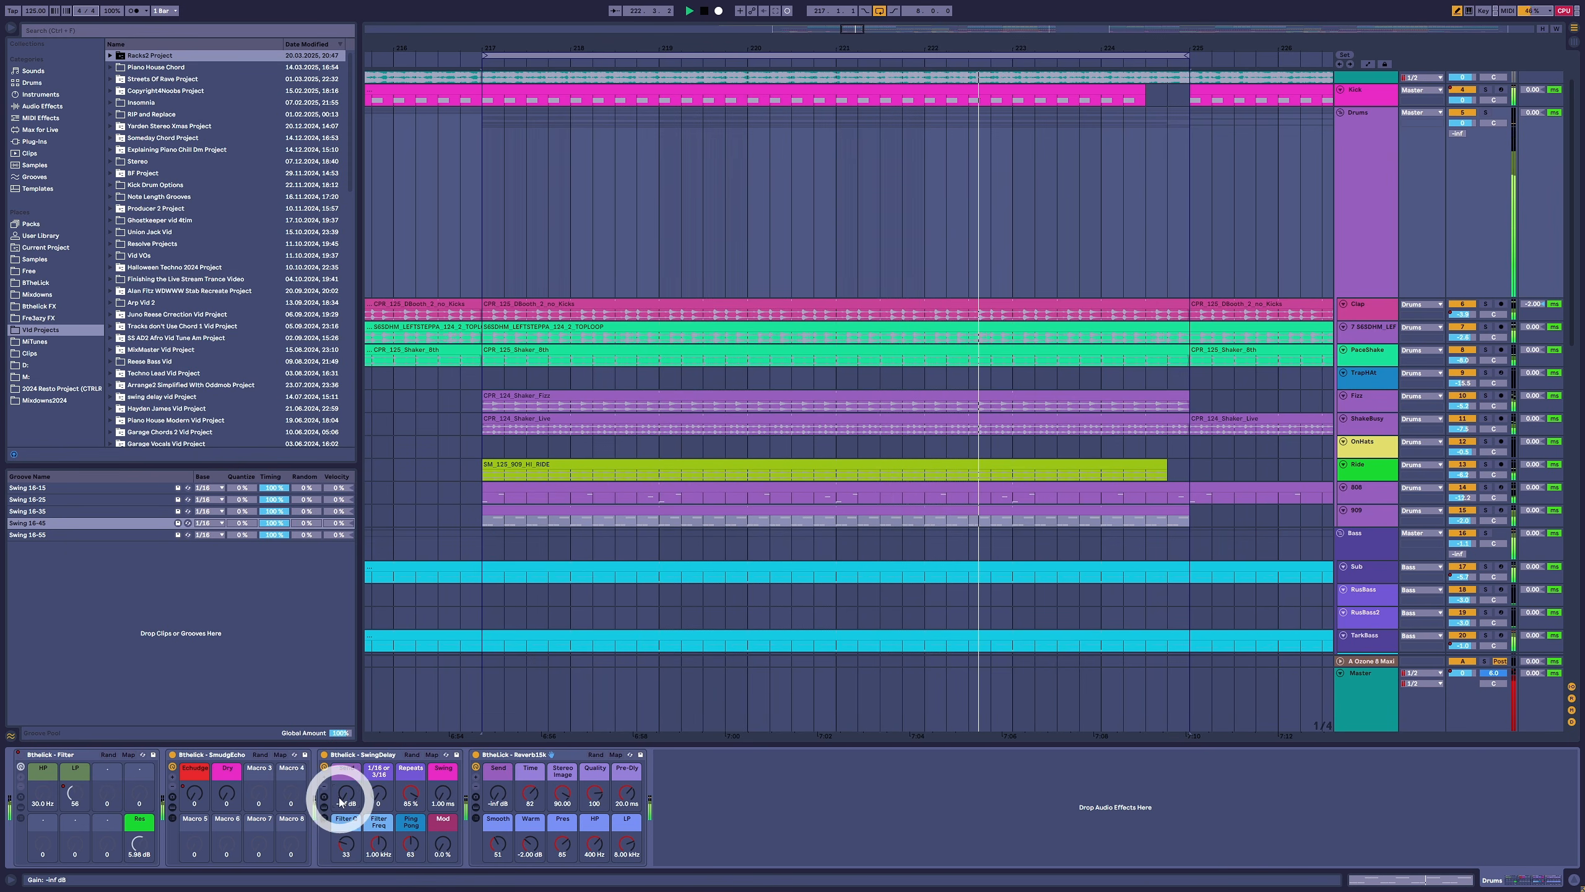
key(space)
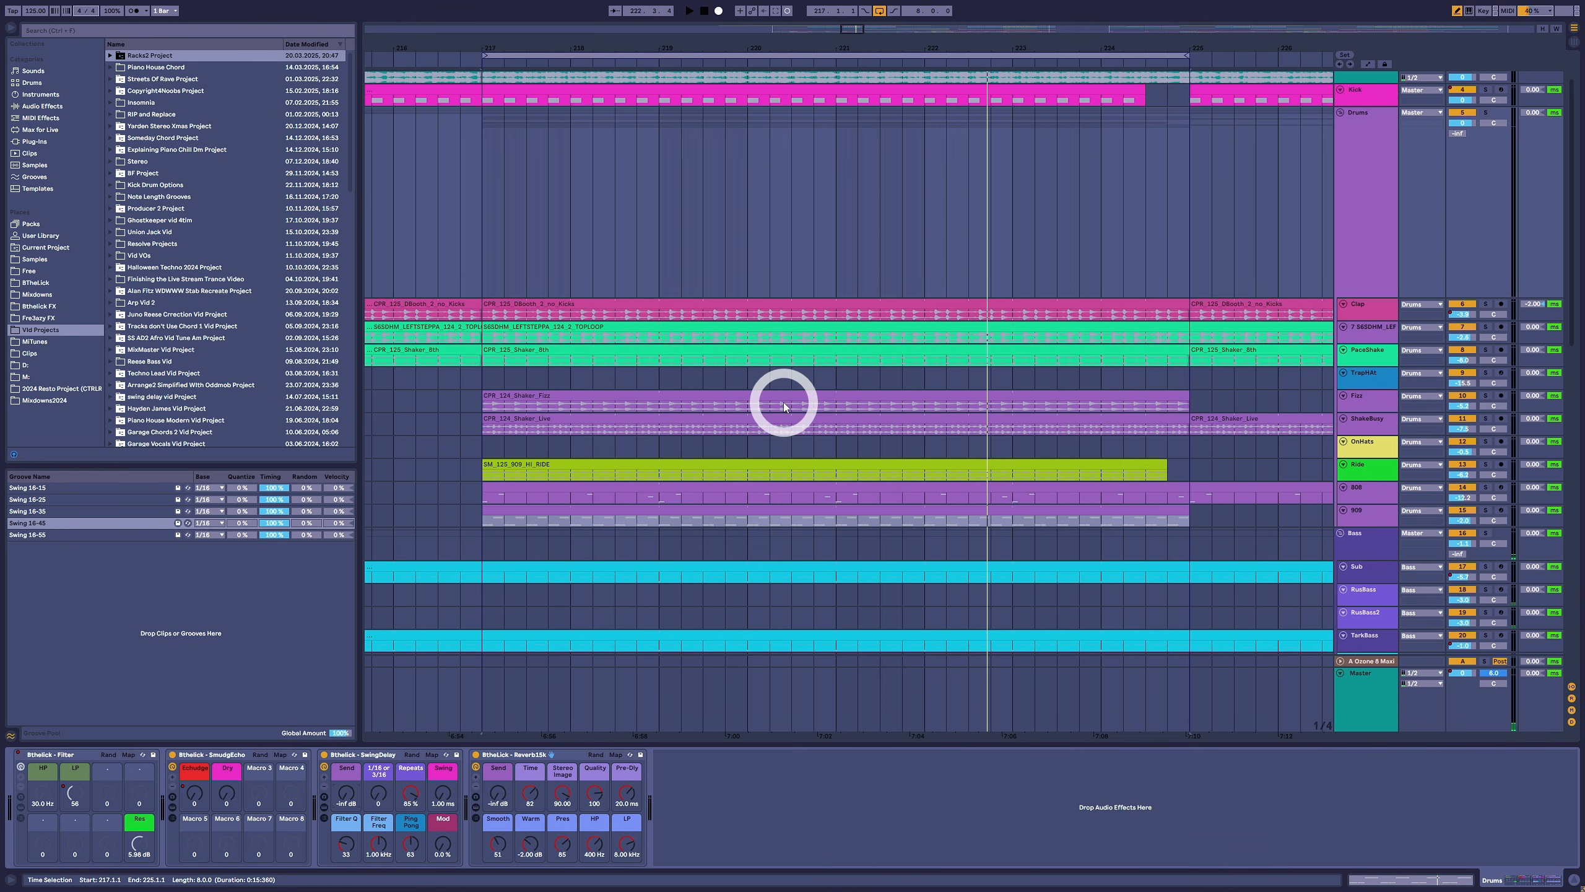
- Automate the SwingDelay Send on the Drums group as a short throw on the last beat before bar 221, and play it
key(a)
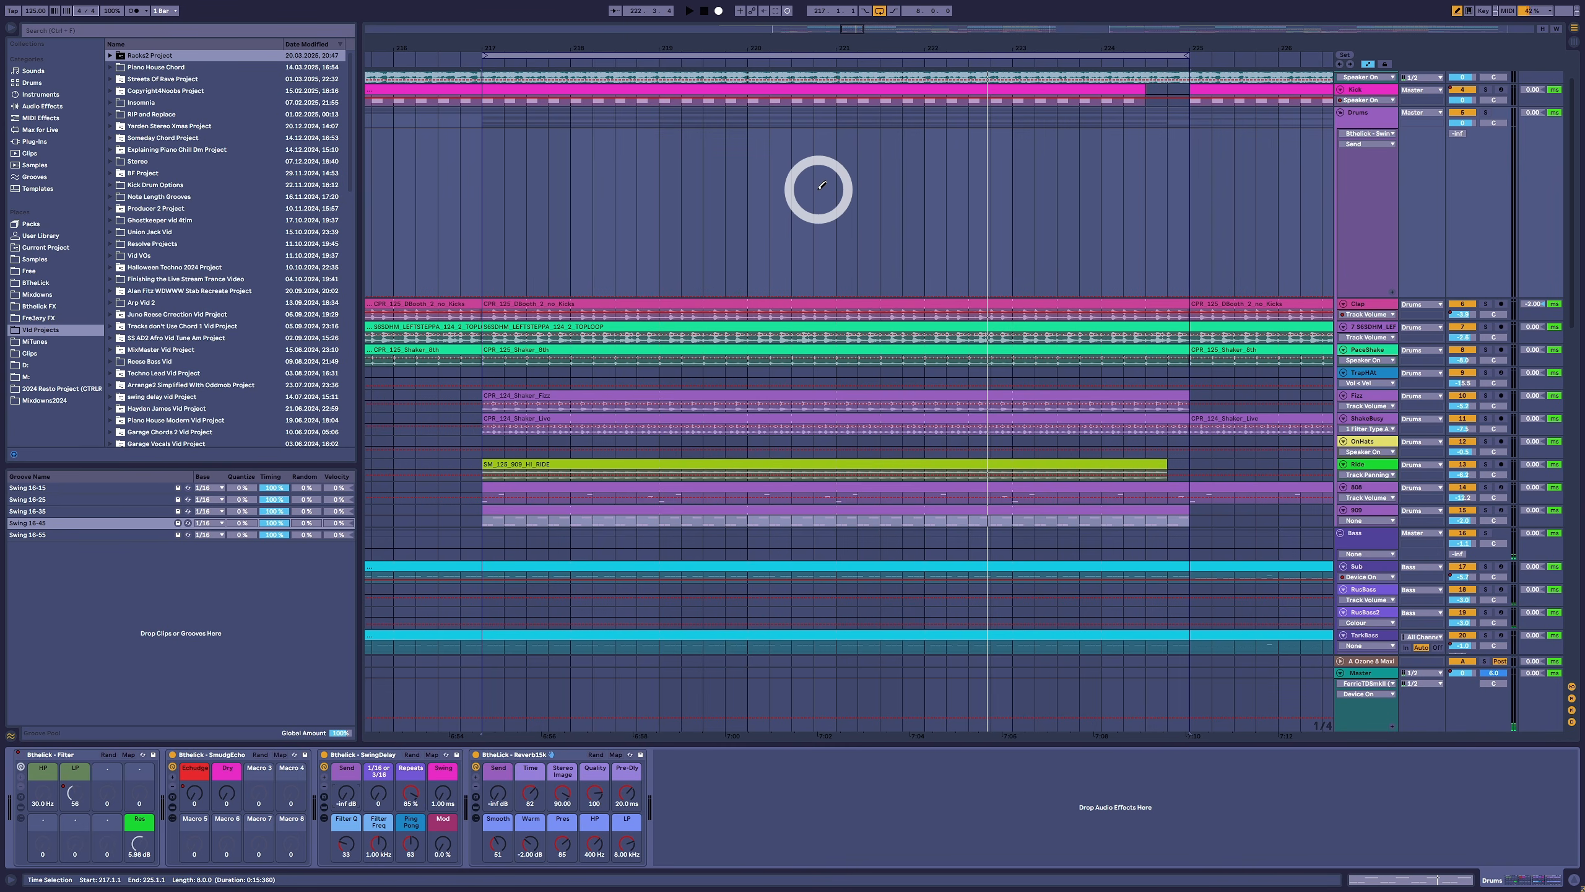
click(833, 138)
key(space)
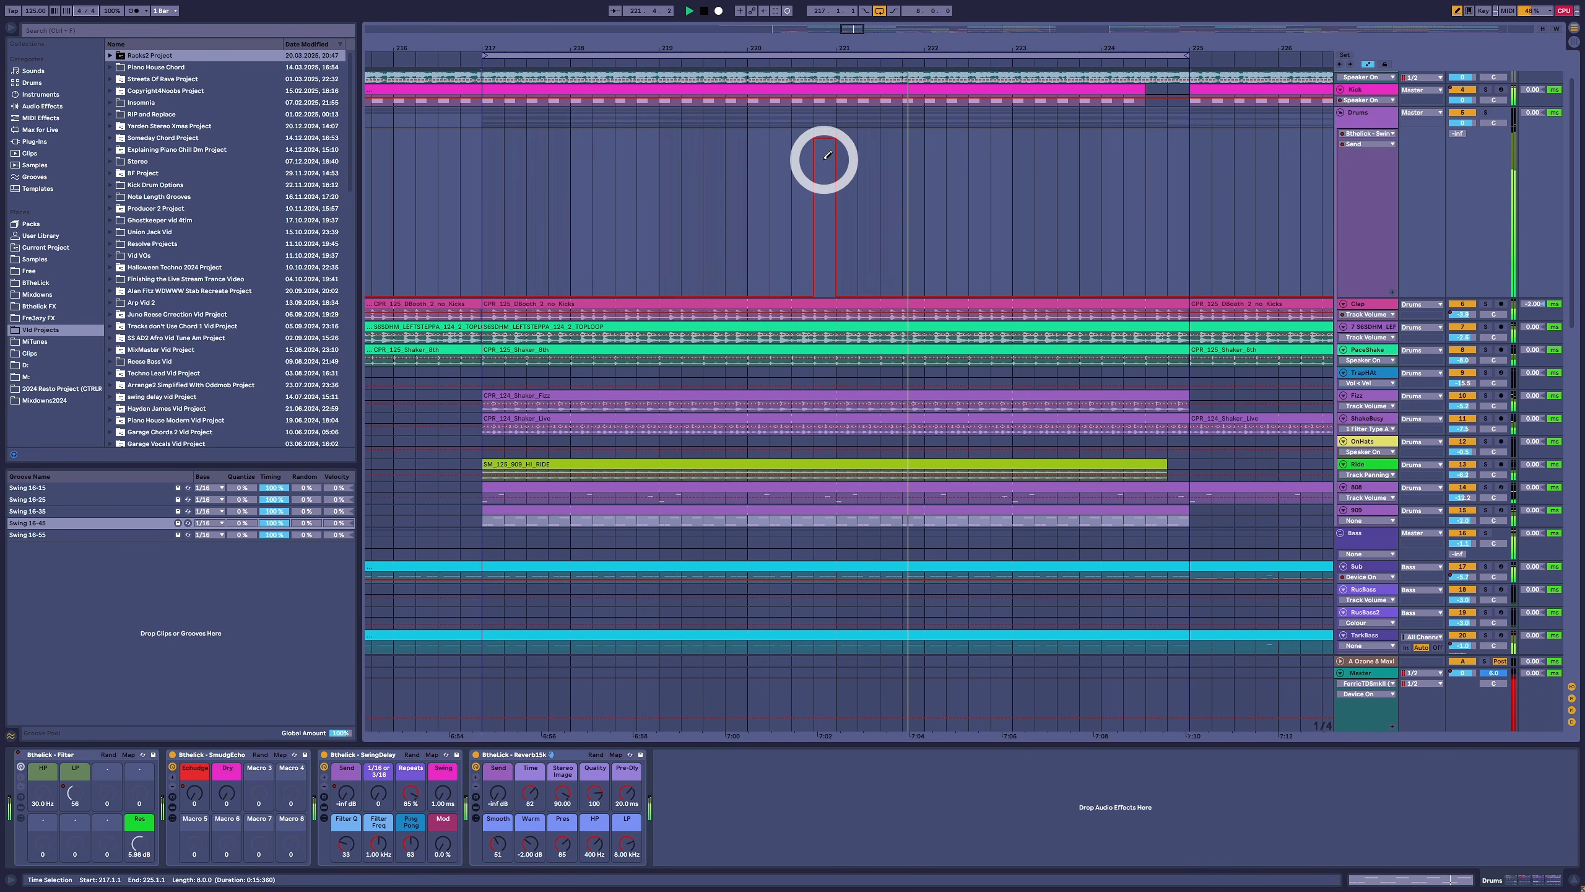
drag(831, 149, 825, 322)
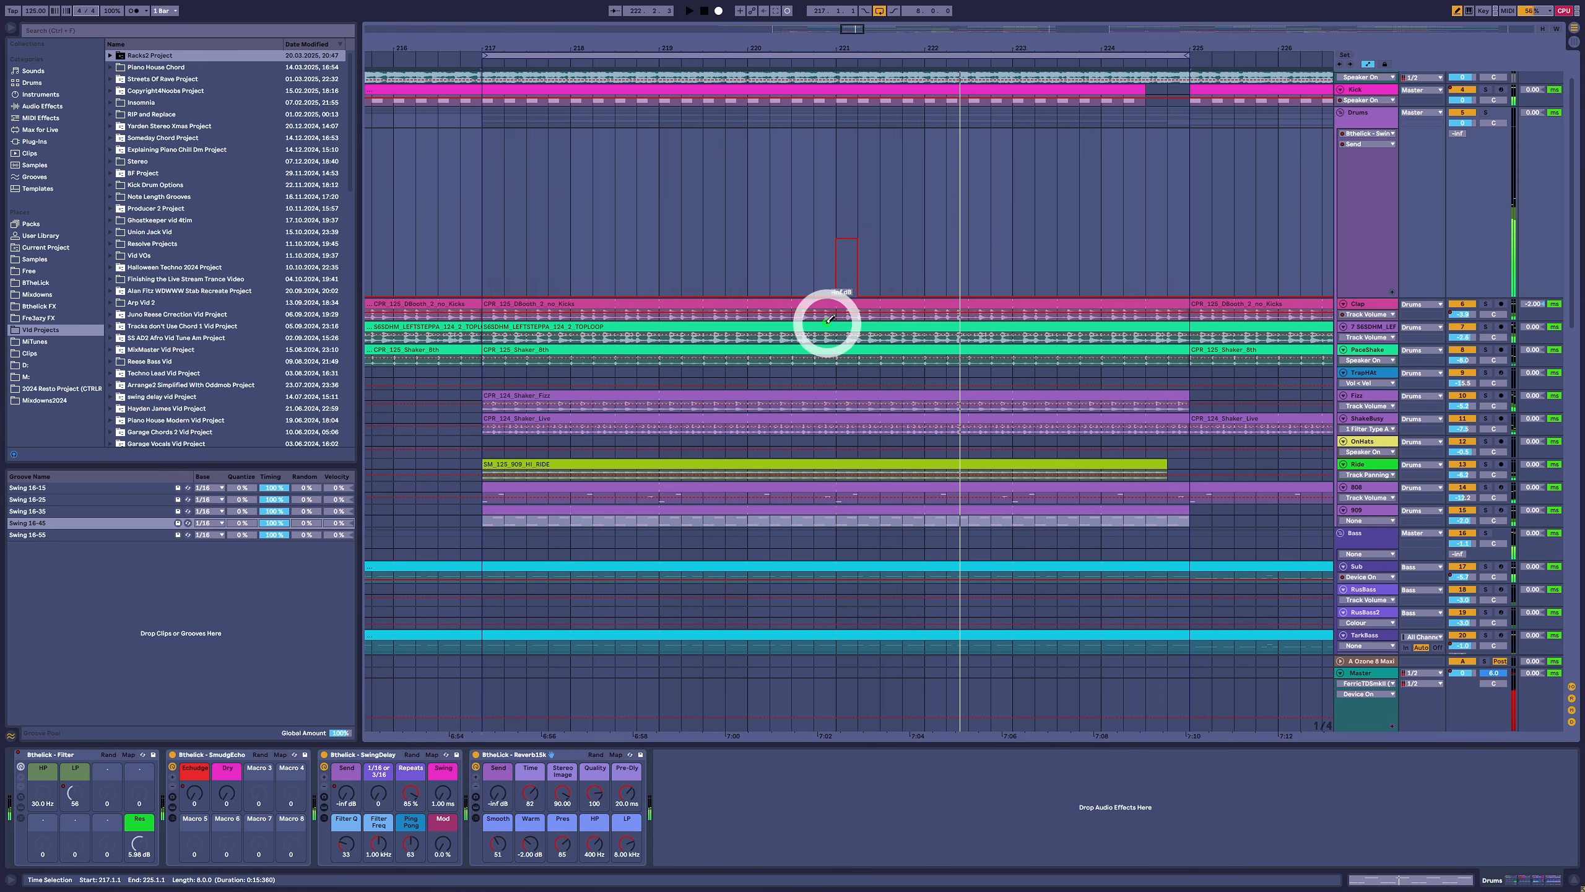
click(834, 146)
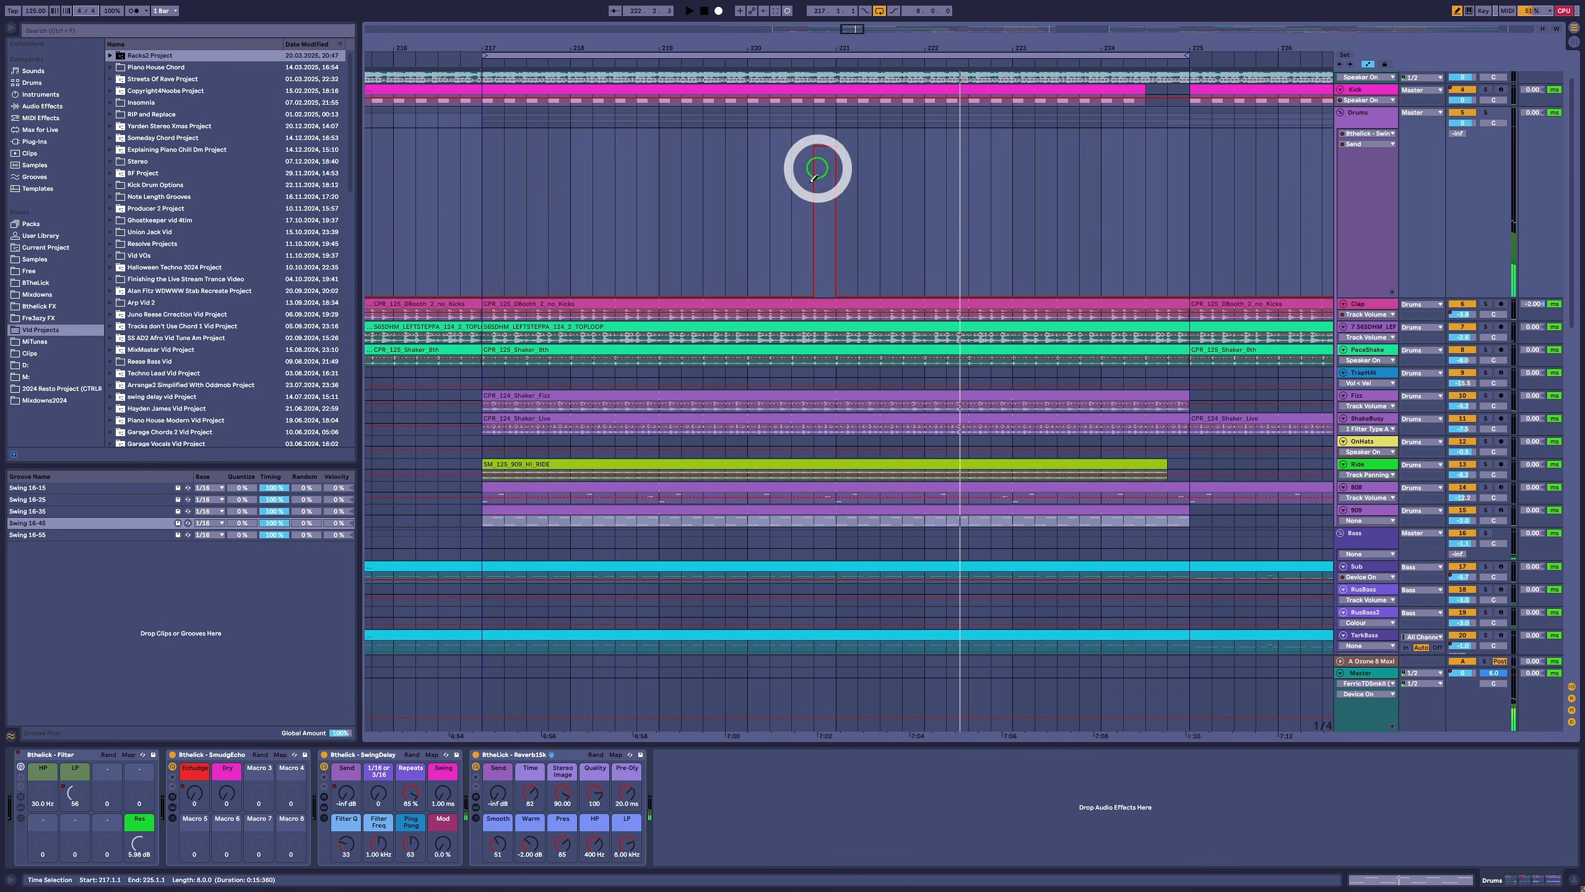
- Set the SwingDelay rack's Swing to 22.5 ms while the drums play
right_click(263, 752)
right_click(343, 789)
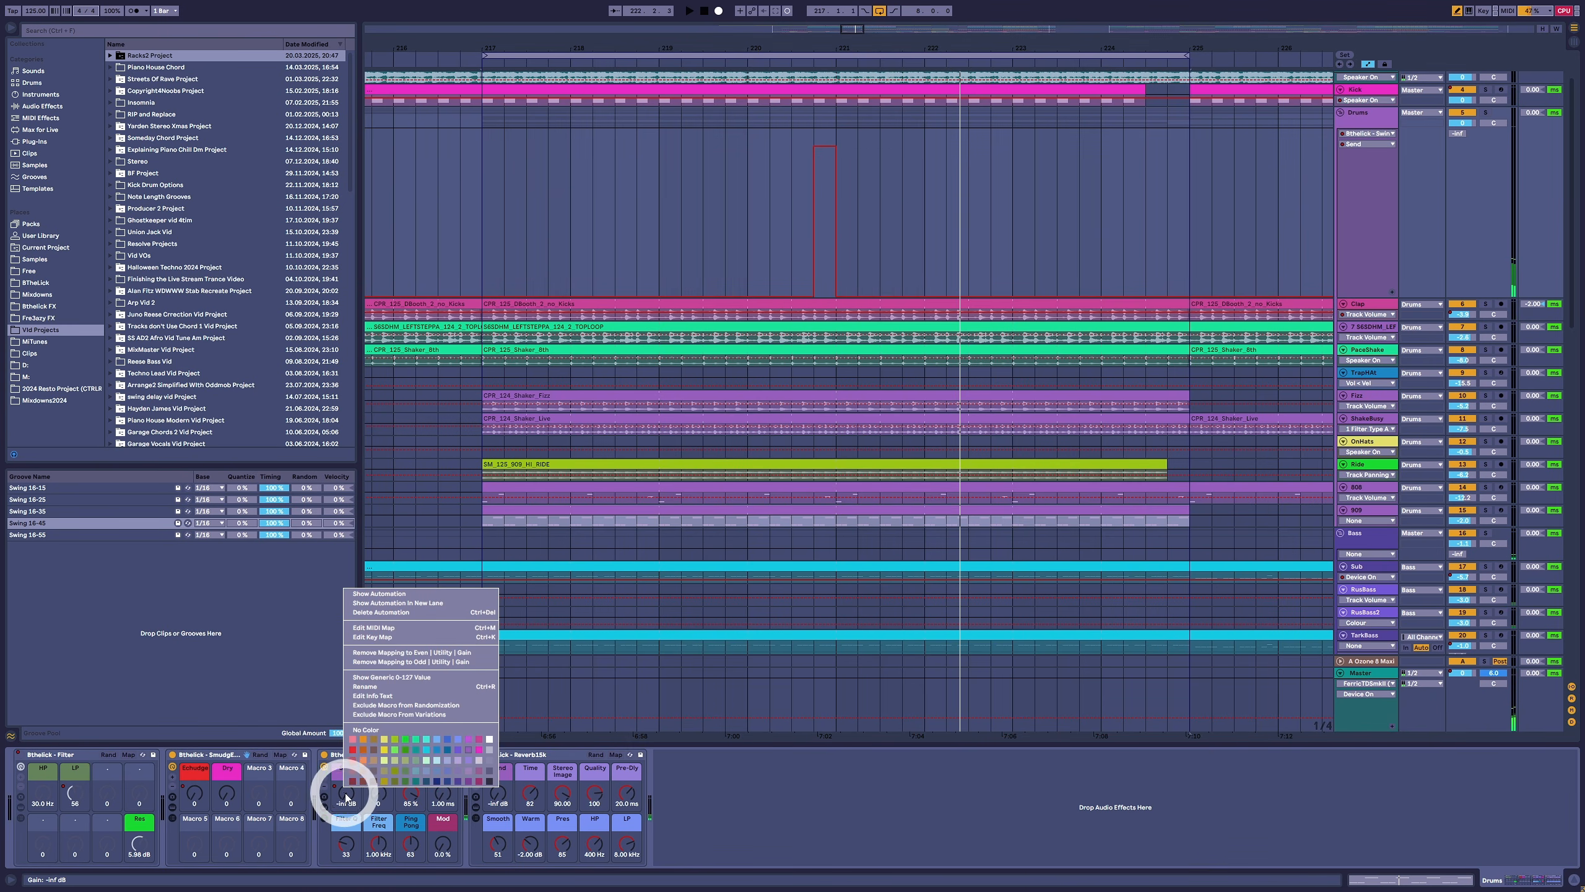
click(345, 794)
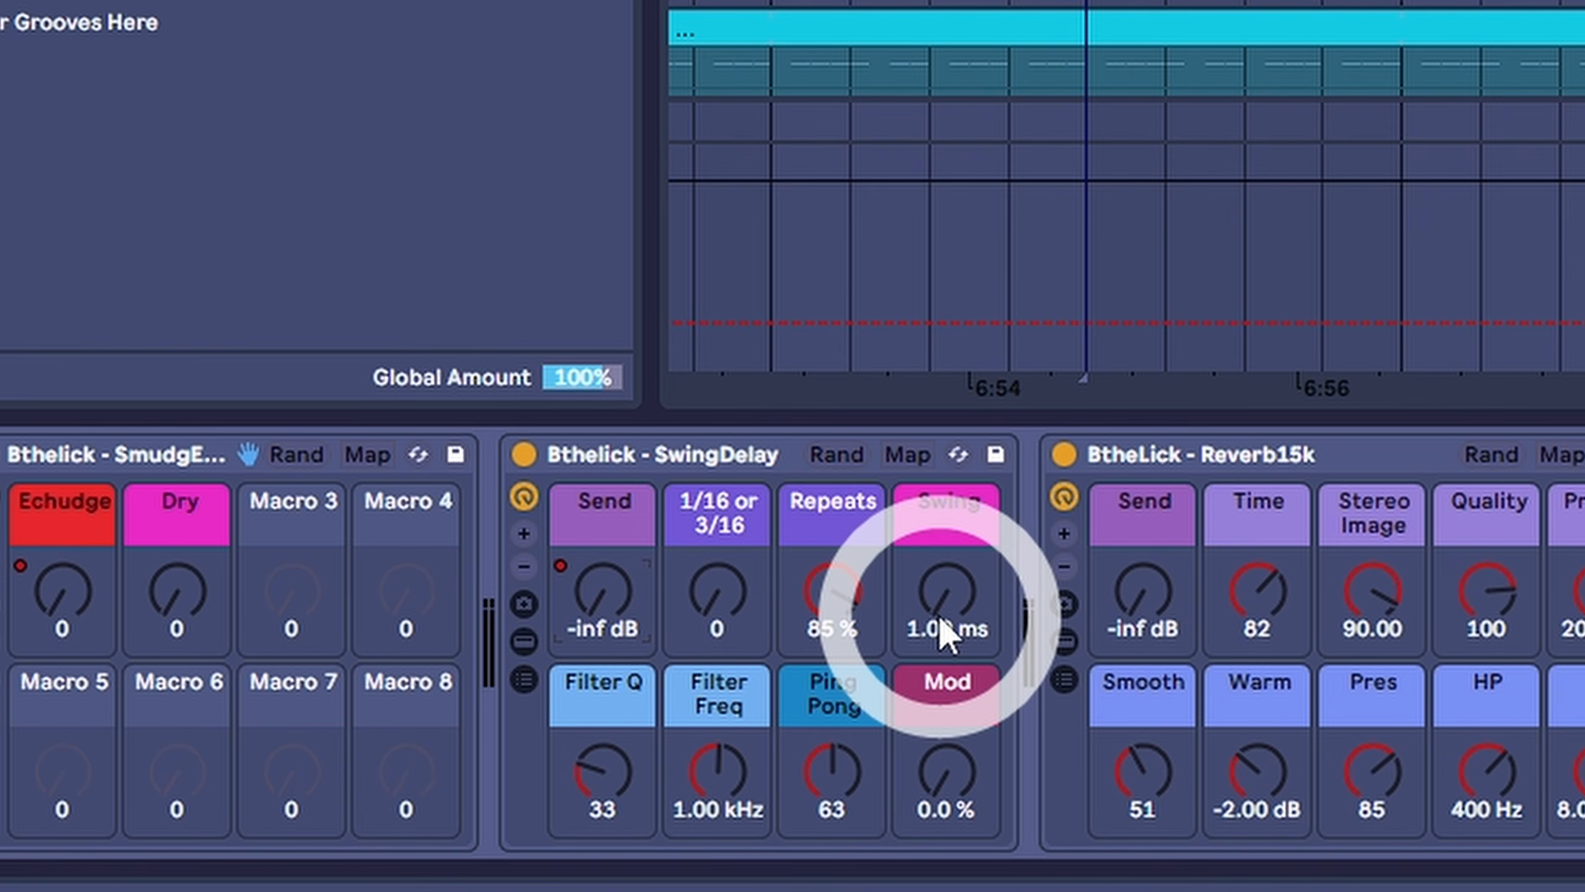
click(443, 802)
drag(940, 615, 940, 615)
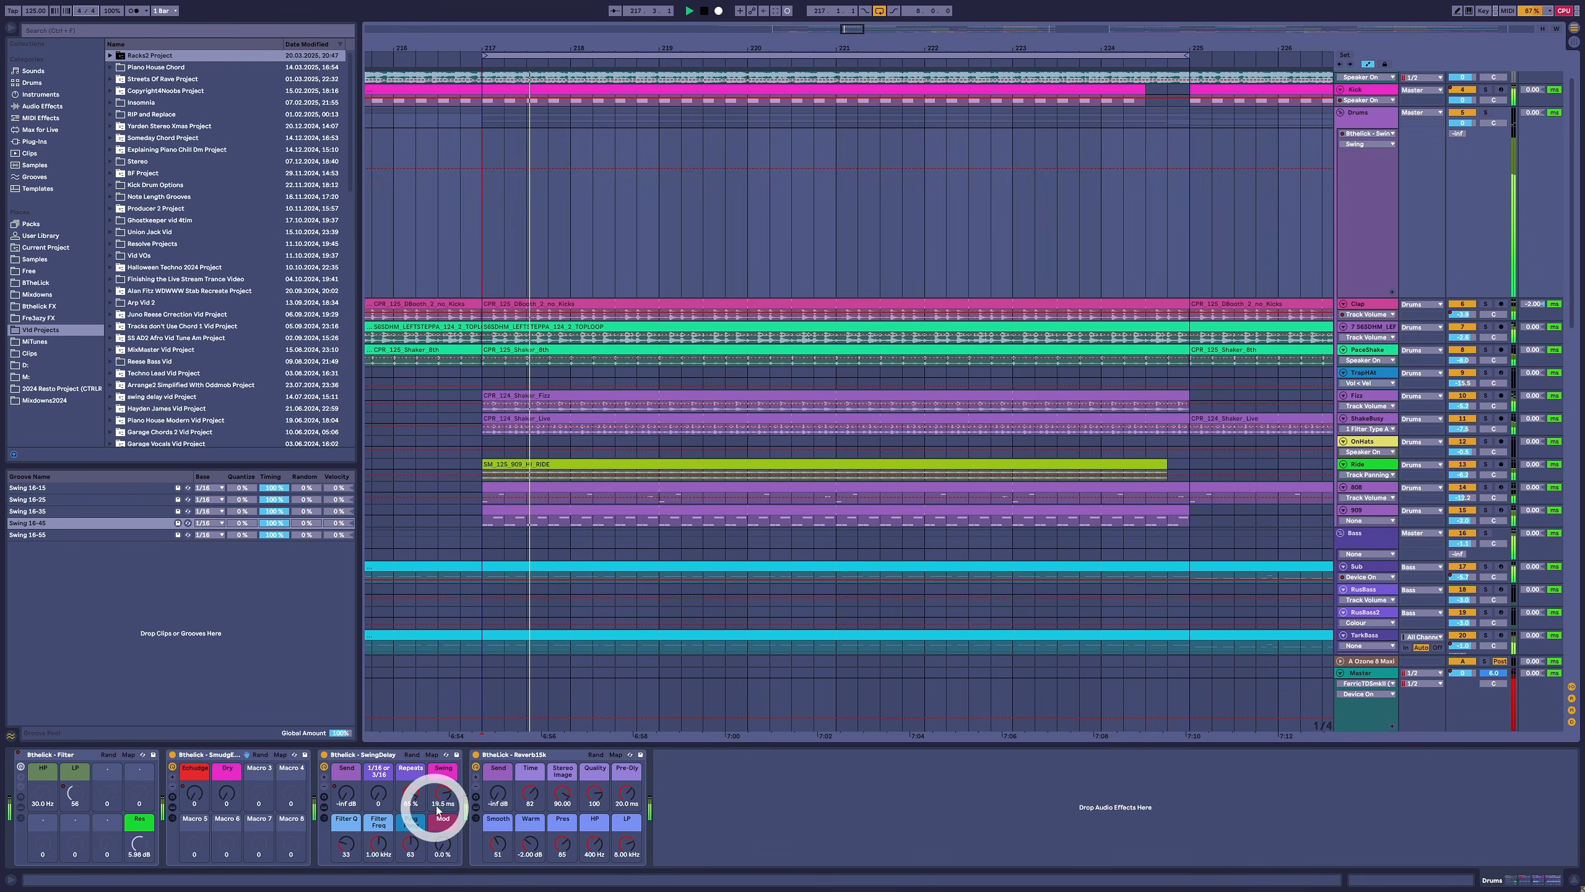
click(444, 803)
drag(443, 802, 447, 800)
- Add a second SwingDelay Send throw of about 2.13 dB on the last beat before bar 225
click(354, 803)
click(353, 800)
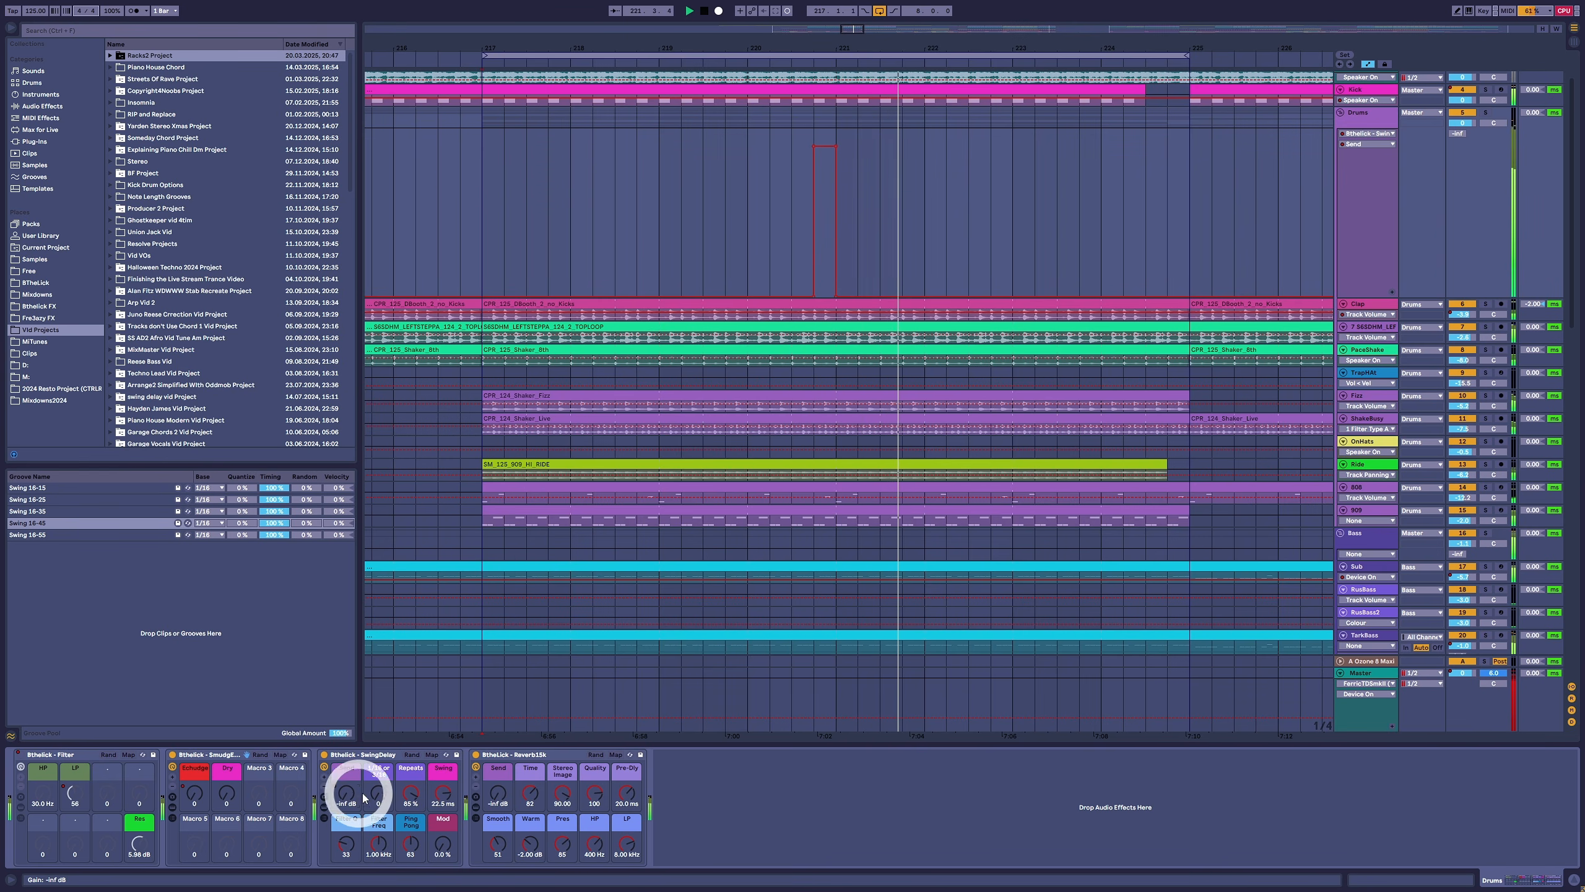
click(518, 797)
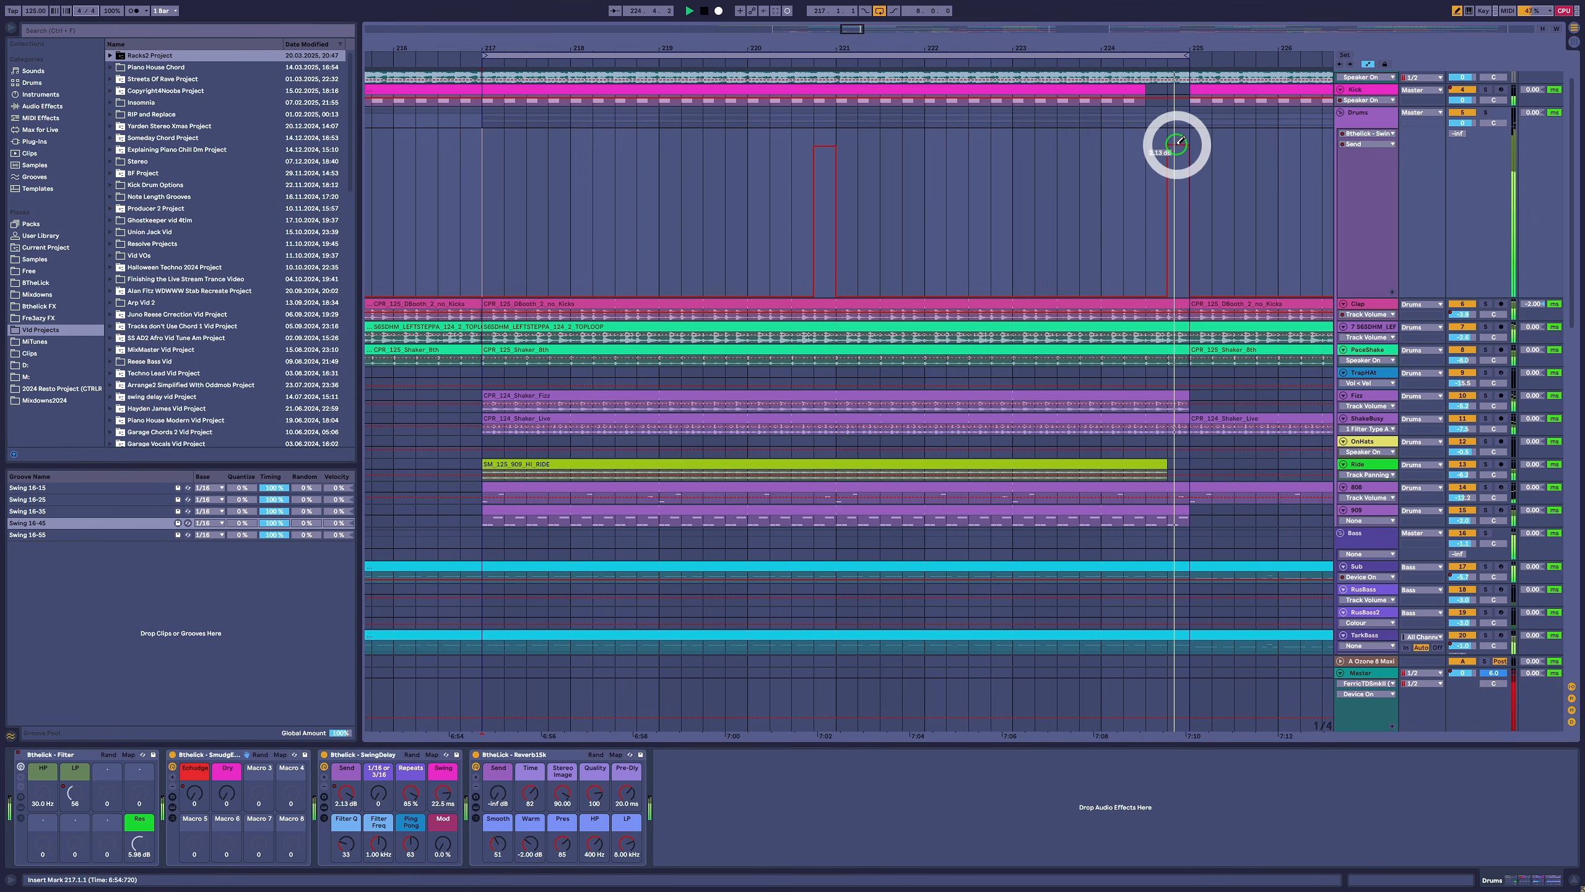
click(1178, 141)
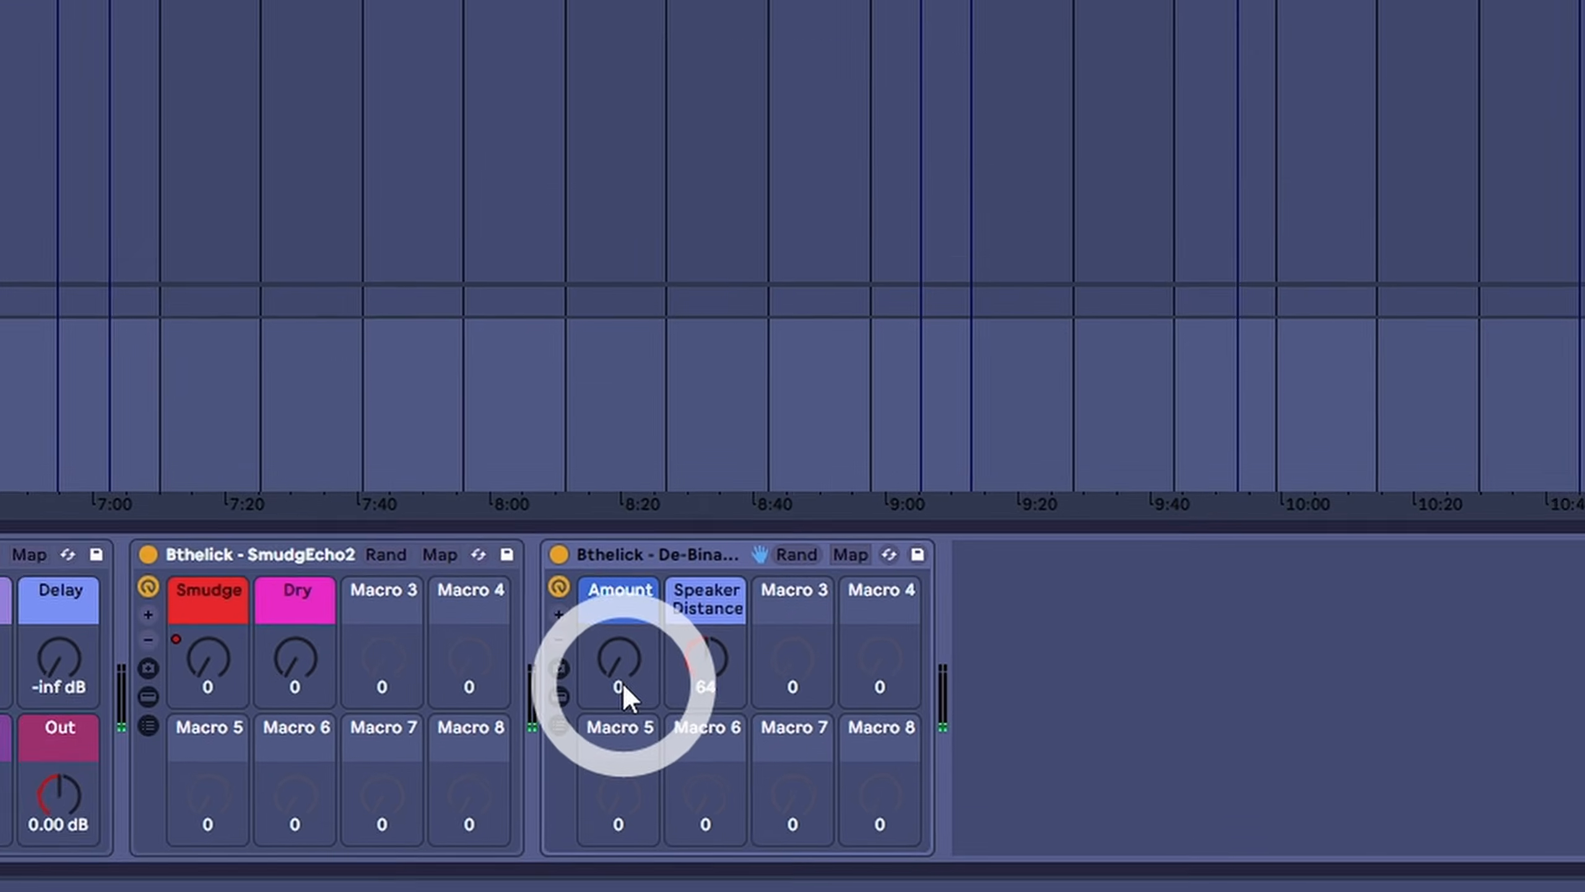
- Examine the De-Binauraliser rack by trying its Amount, folding and unfolding it, and showing and hiding its devices and chains
drag(751, 777, 752, 770)
drag(530, 602, 549, 630)
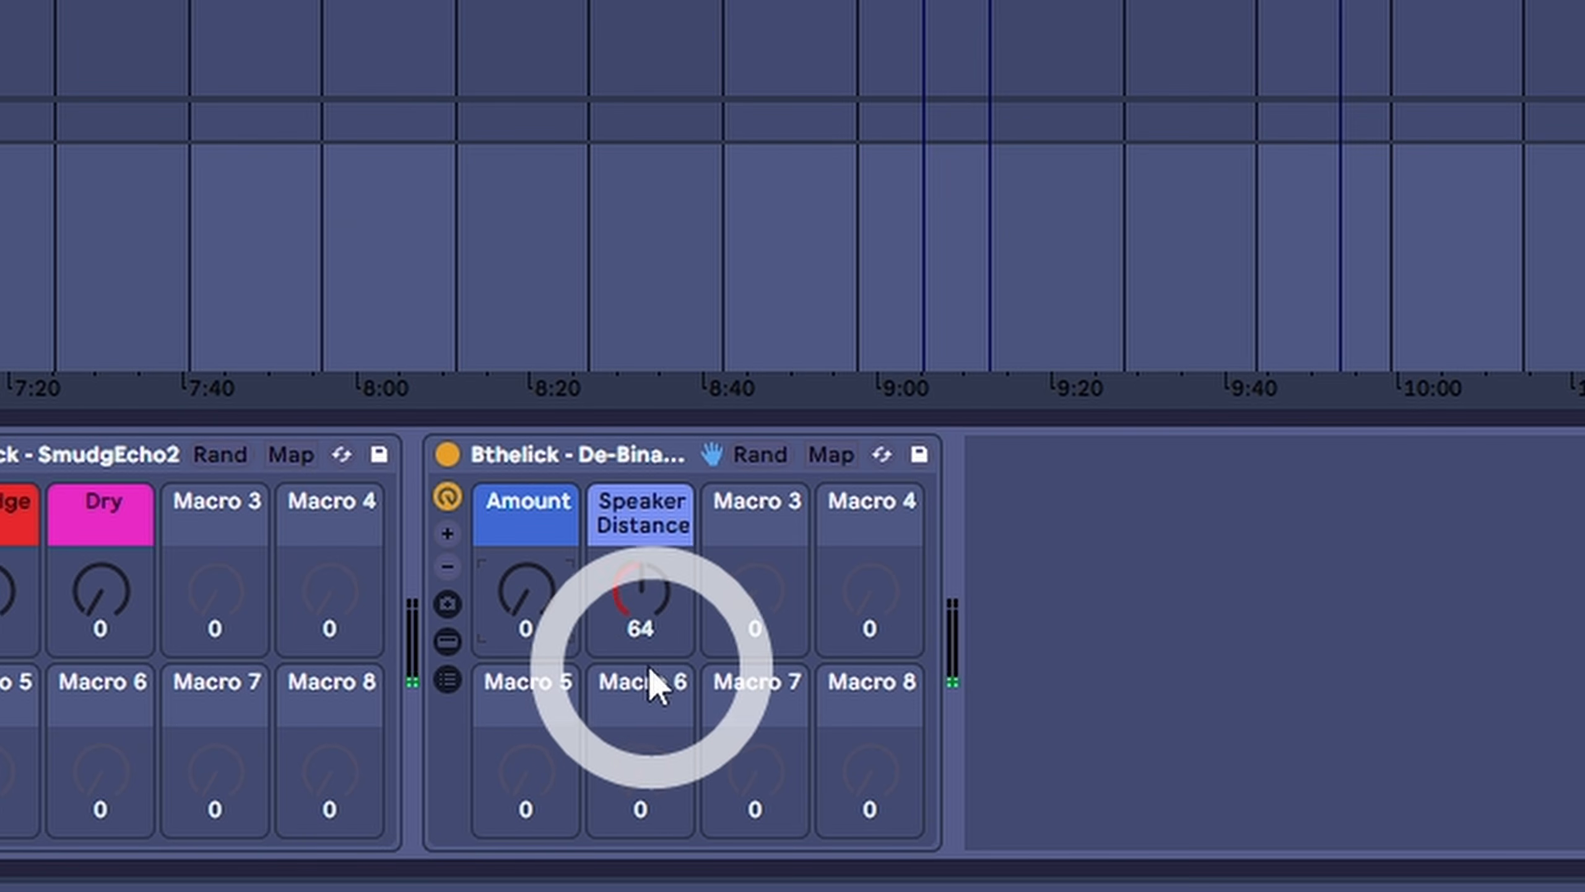
double_click(604, 454)
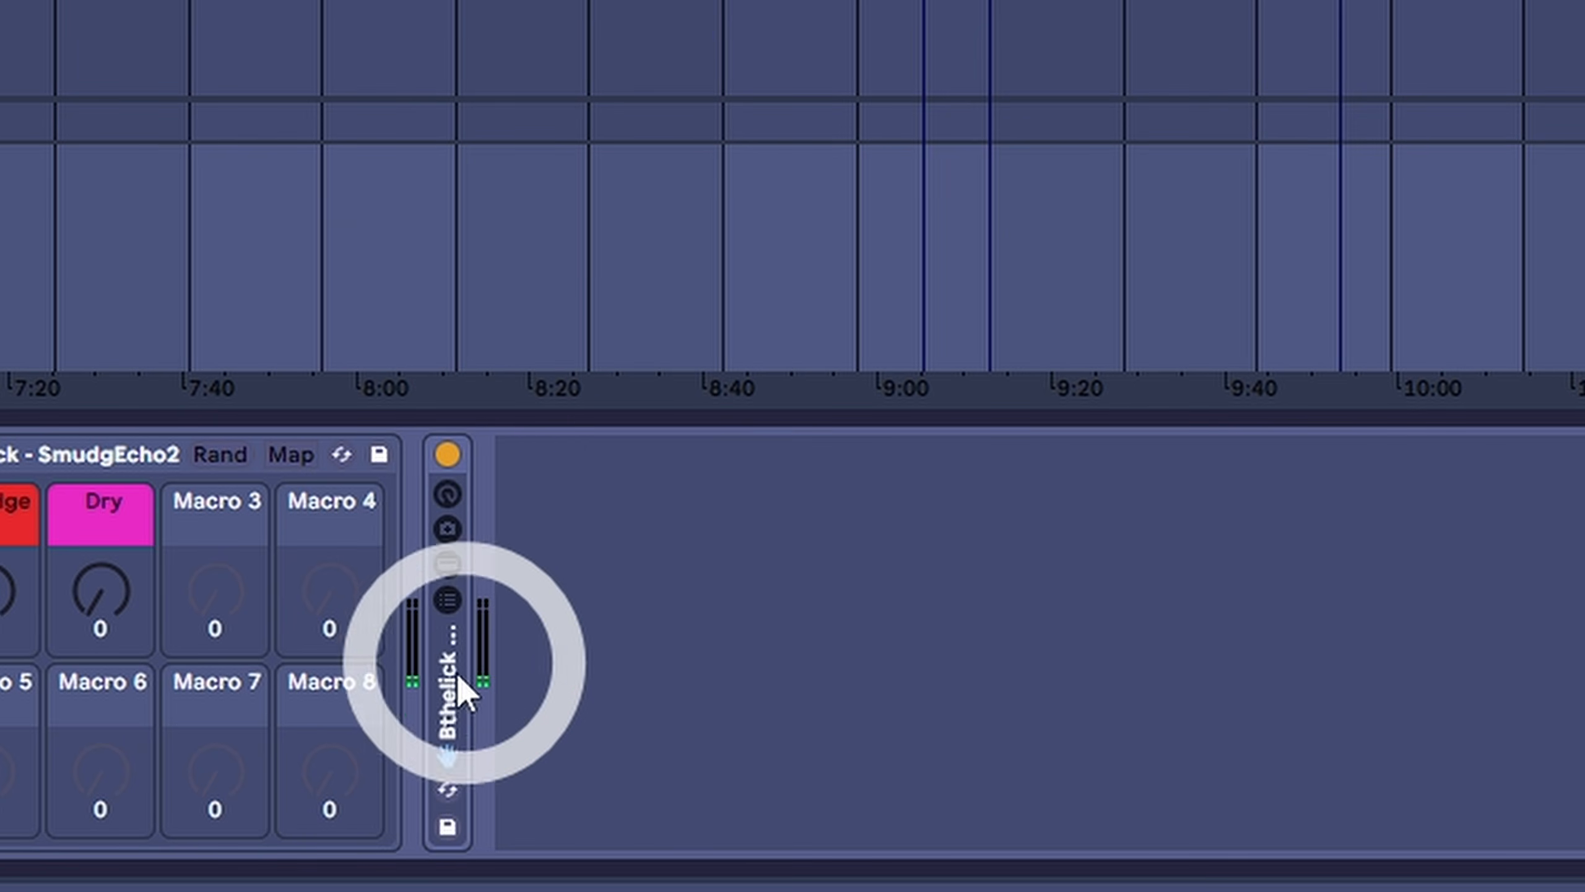
double_click(448, 689)
click(448, 641)
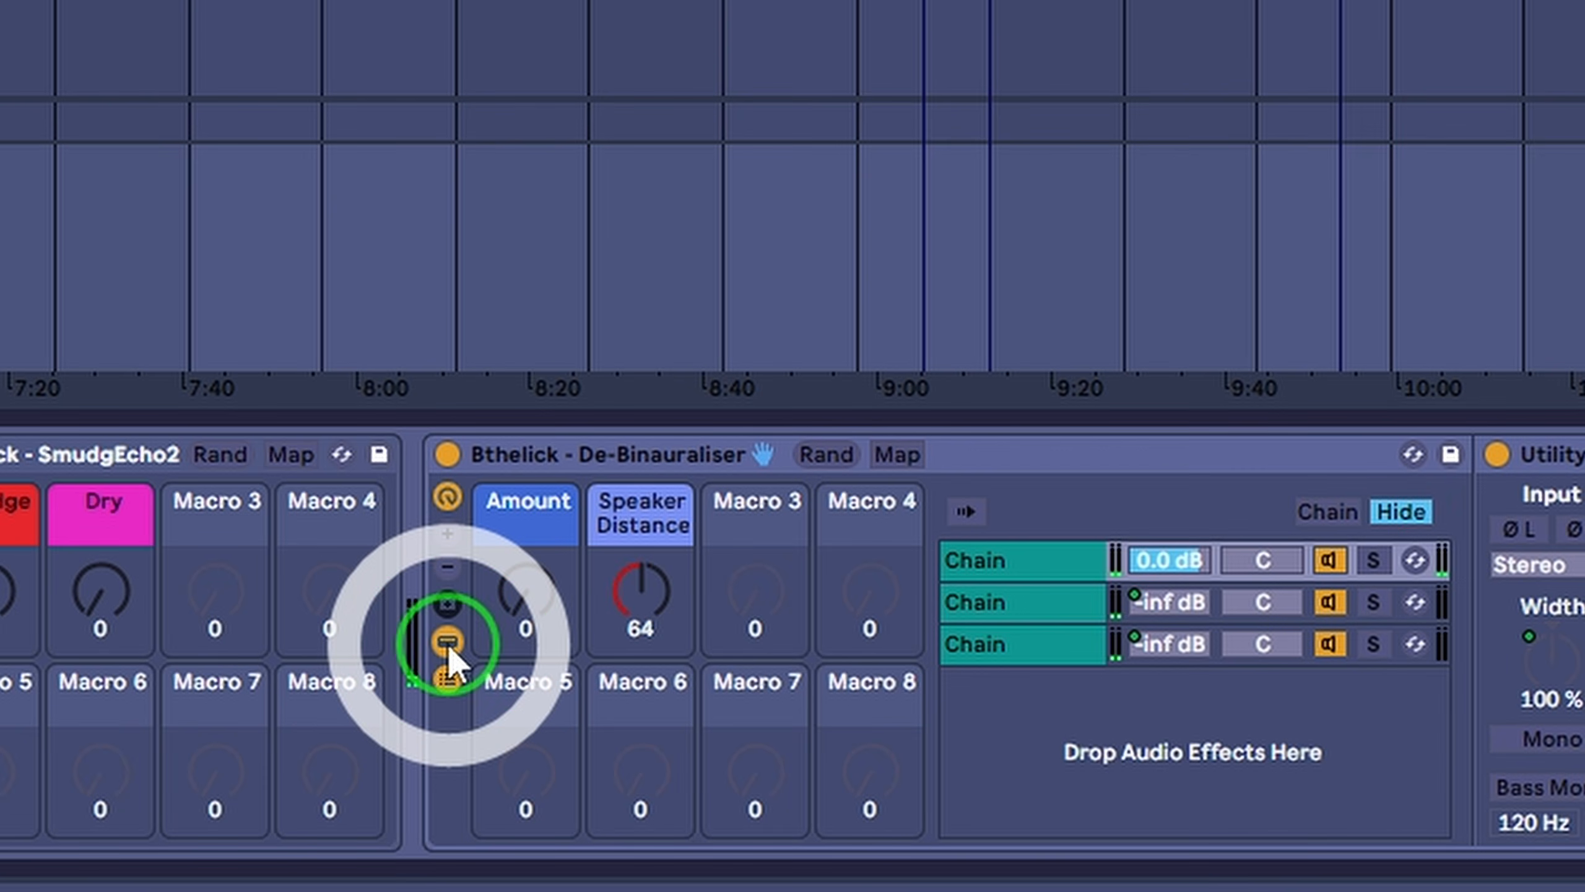
click(449, 645)
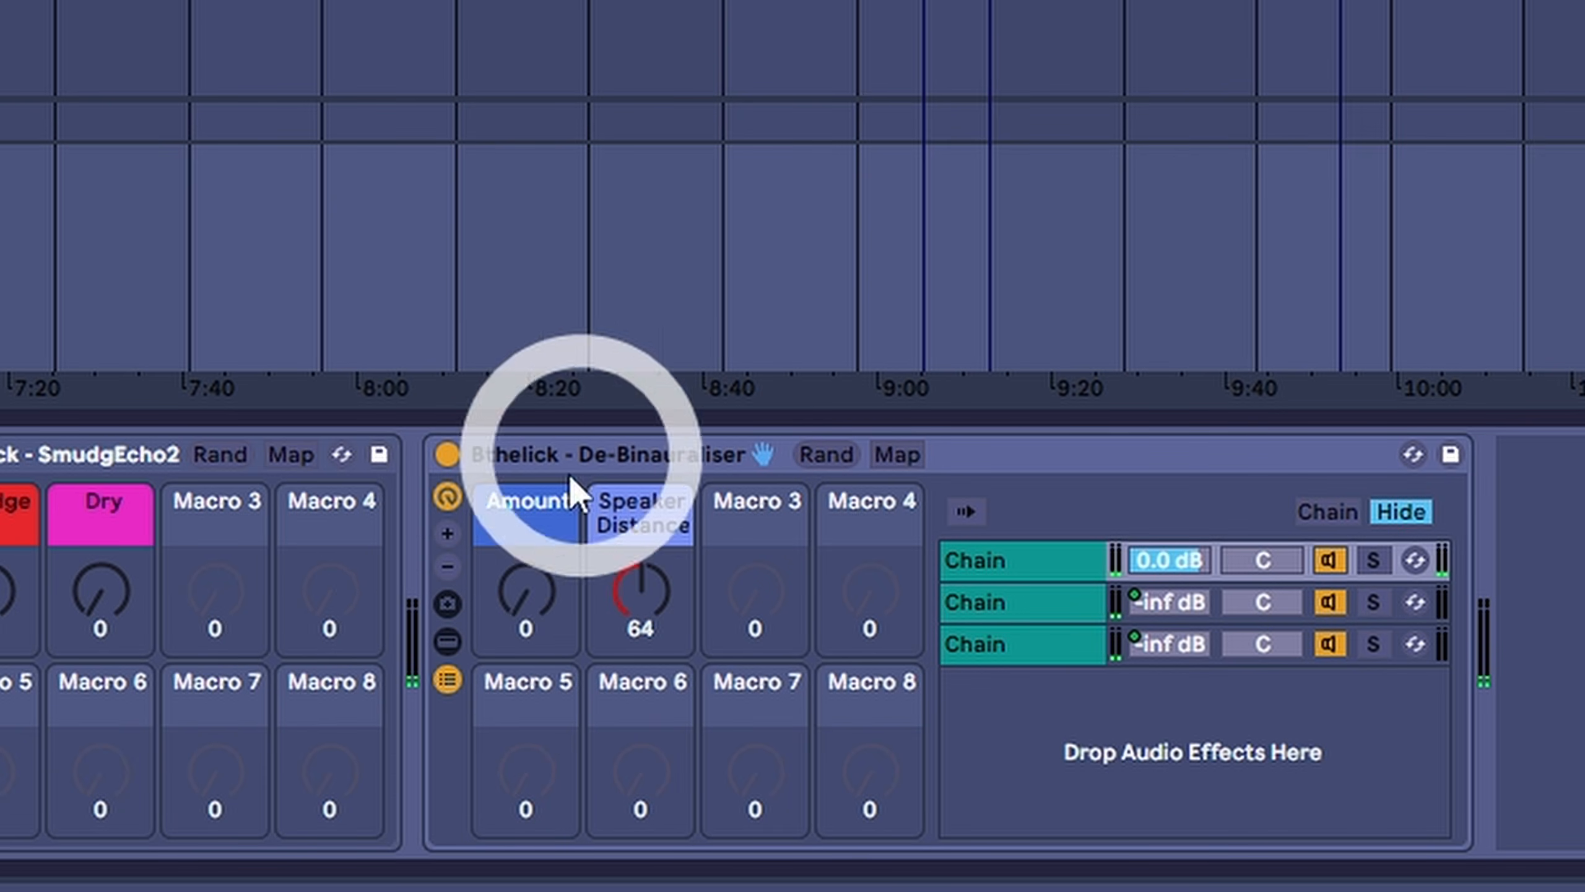
click(447, 679)
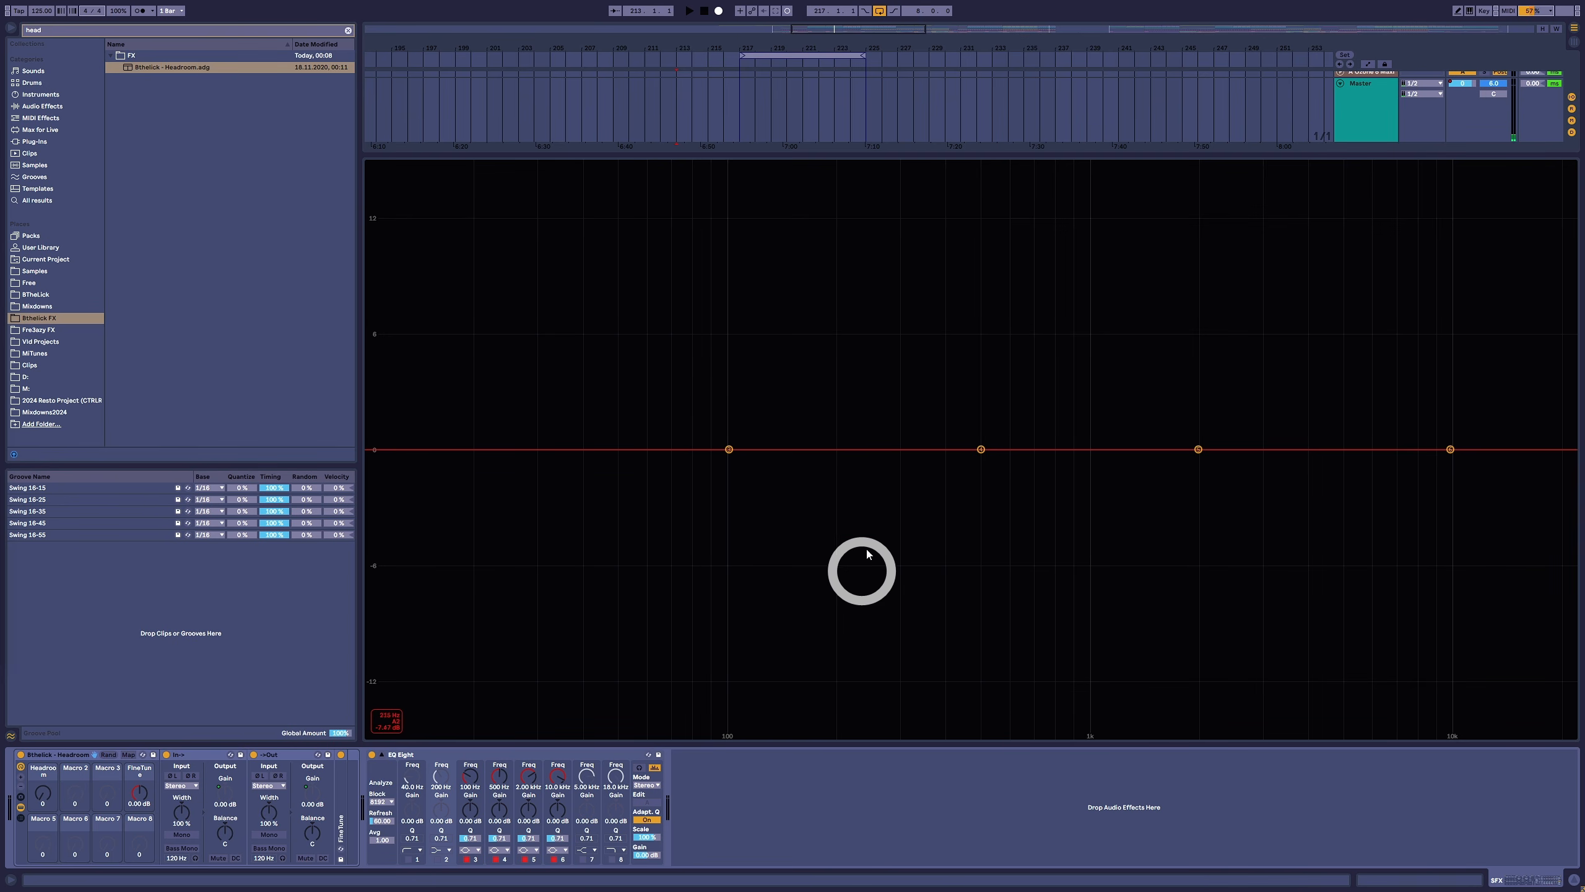
- Shape the EQ Eight curve with cuts at about 105 Hz and 2.68 kHz and boosts at about 579 Hz and 6.35 kHz
drag(728, 454, 736, 501)
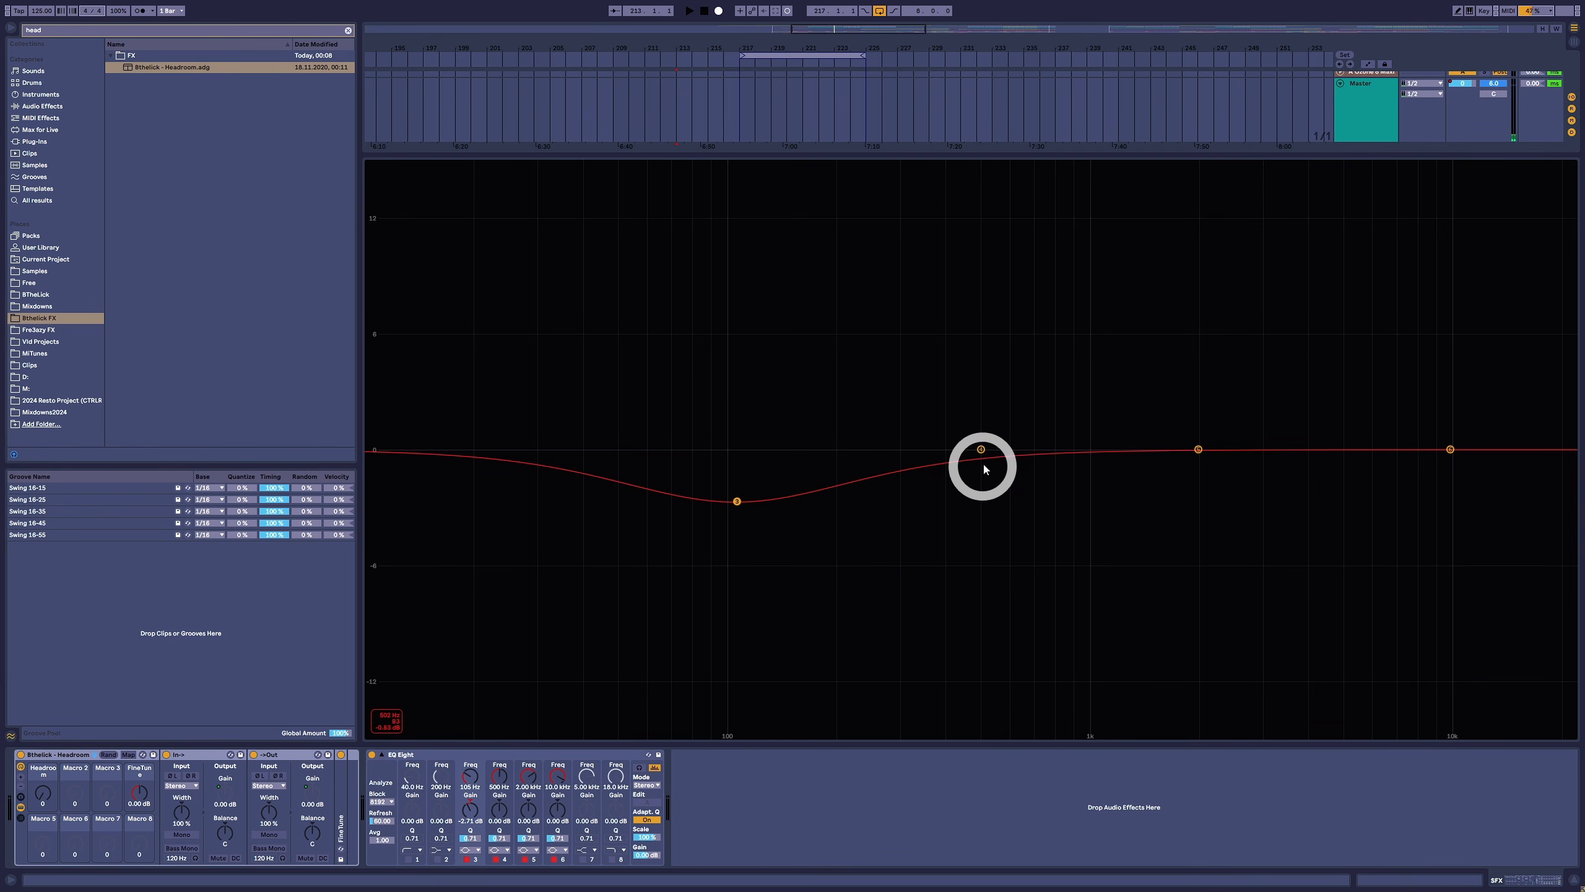
drag(981, 449, 1122, 390)
drag(1199, 449, 1244, 500)
click(1450, 449)
drag(1450, 449, 1379, 402)
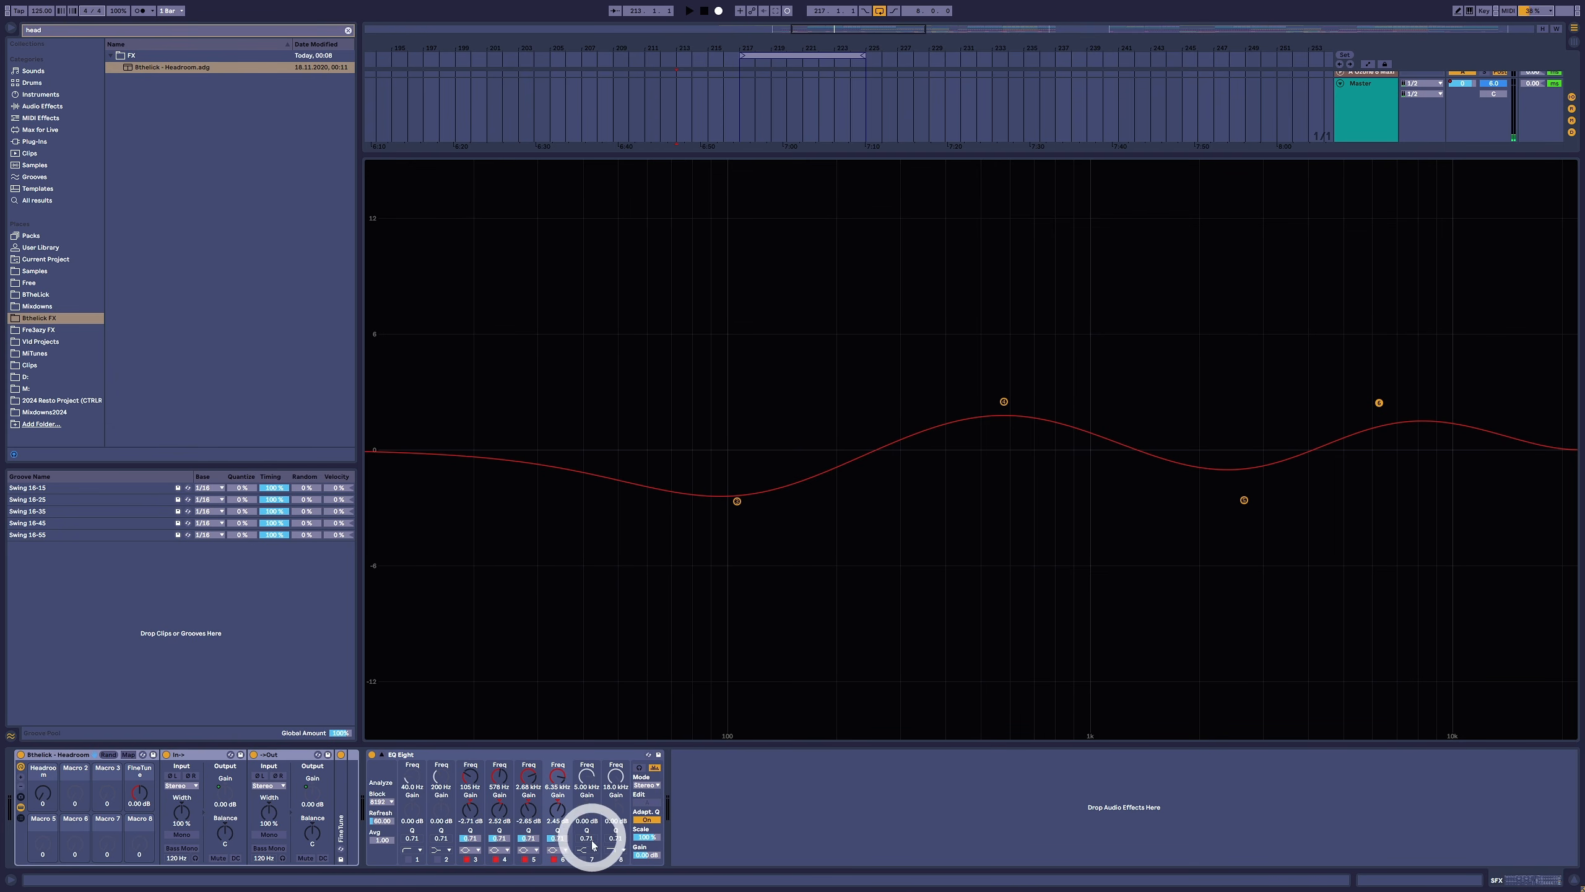
- Enable EQ Eight's band 7 and move it to a lower frequency with a strong boost
click(584, 860)
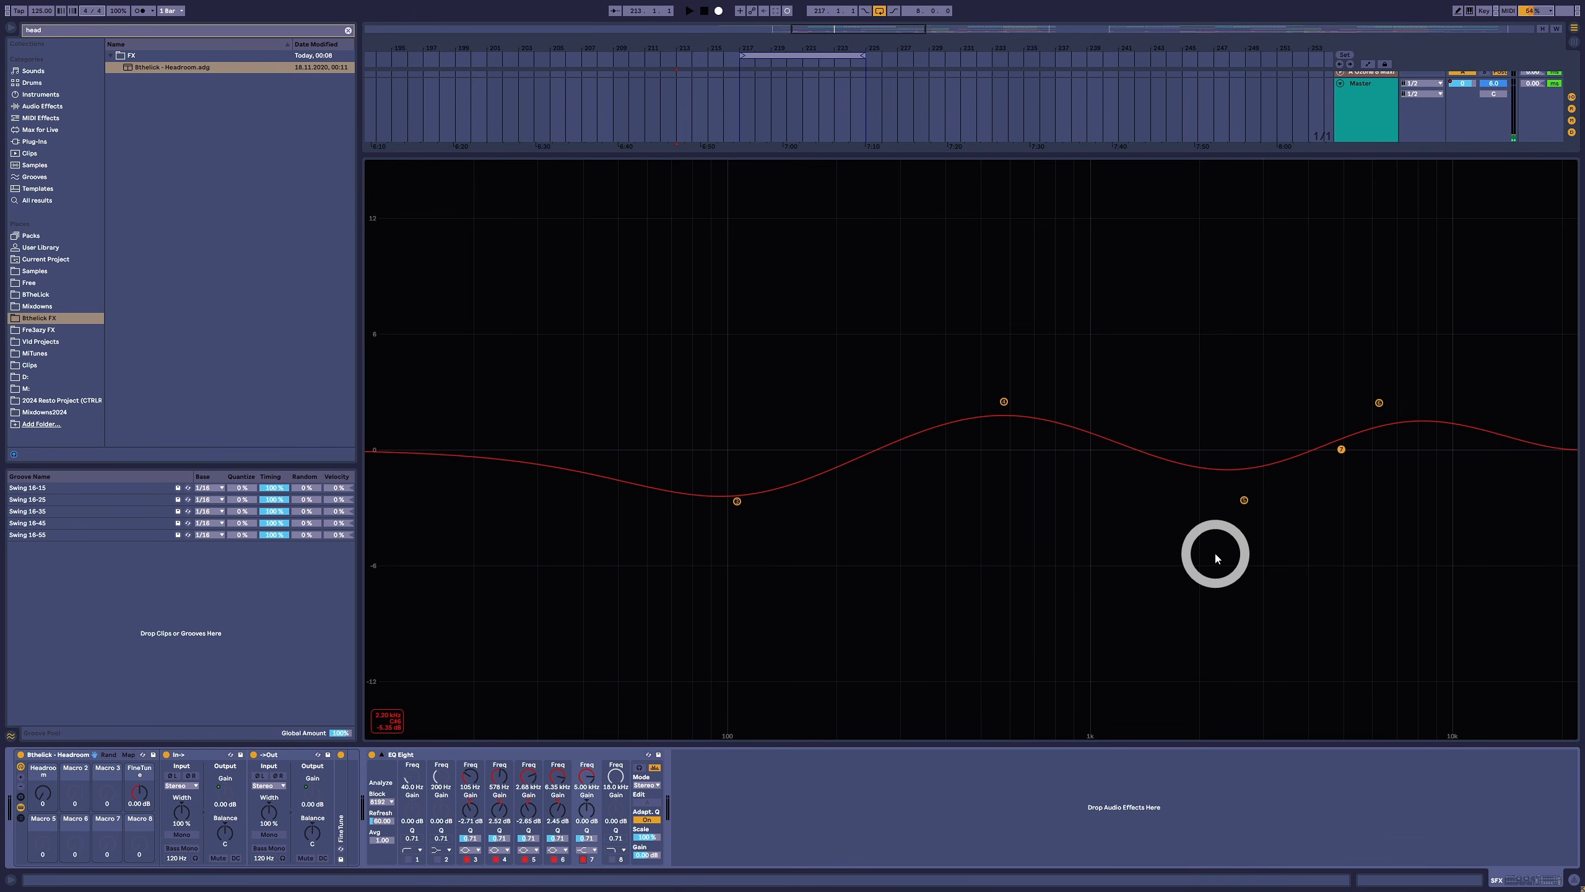
drag(1344, 452, 977, 250)
click(904, 535)
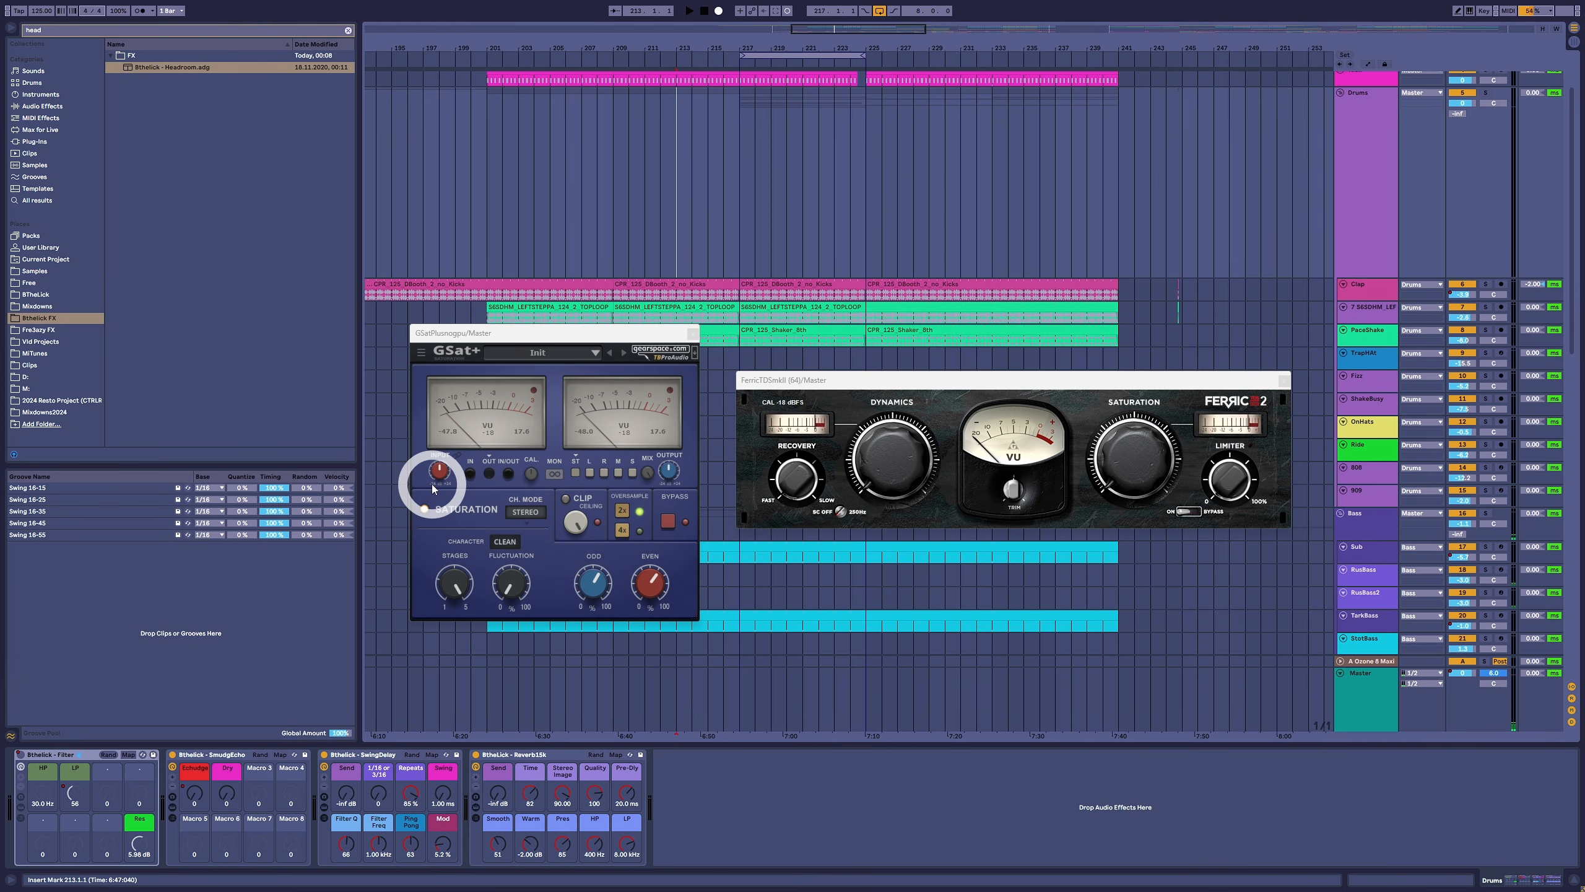
- Toggle the bypass of GSat+ and FerricTDS on the master while playing from bar 217, and stop playback
click(262, 500)
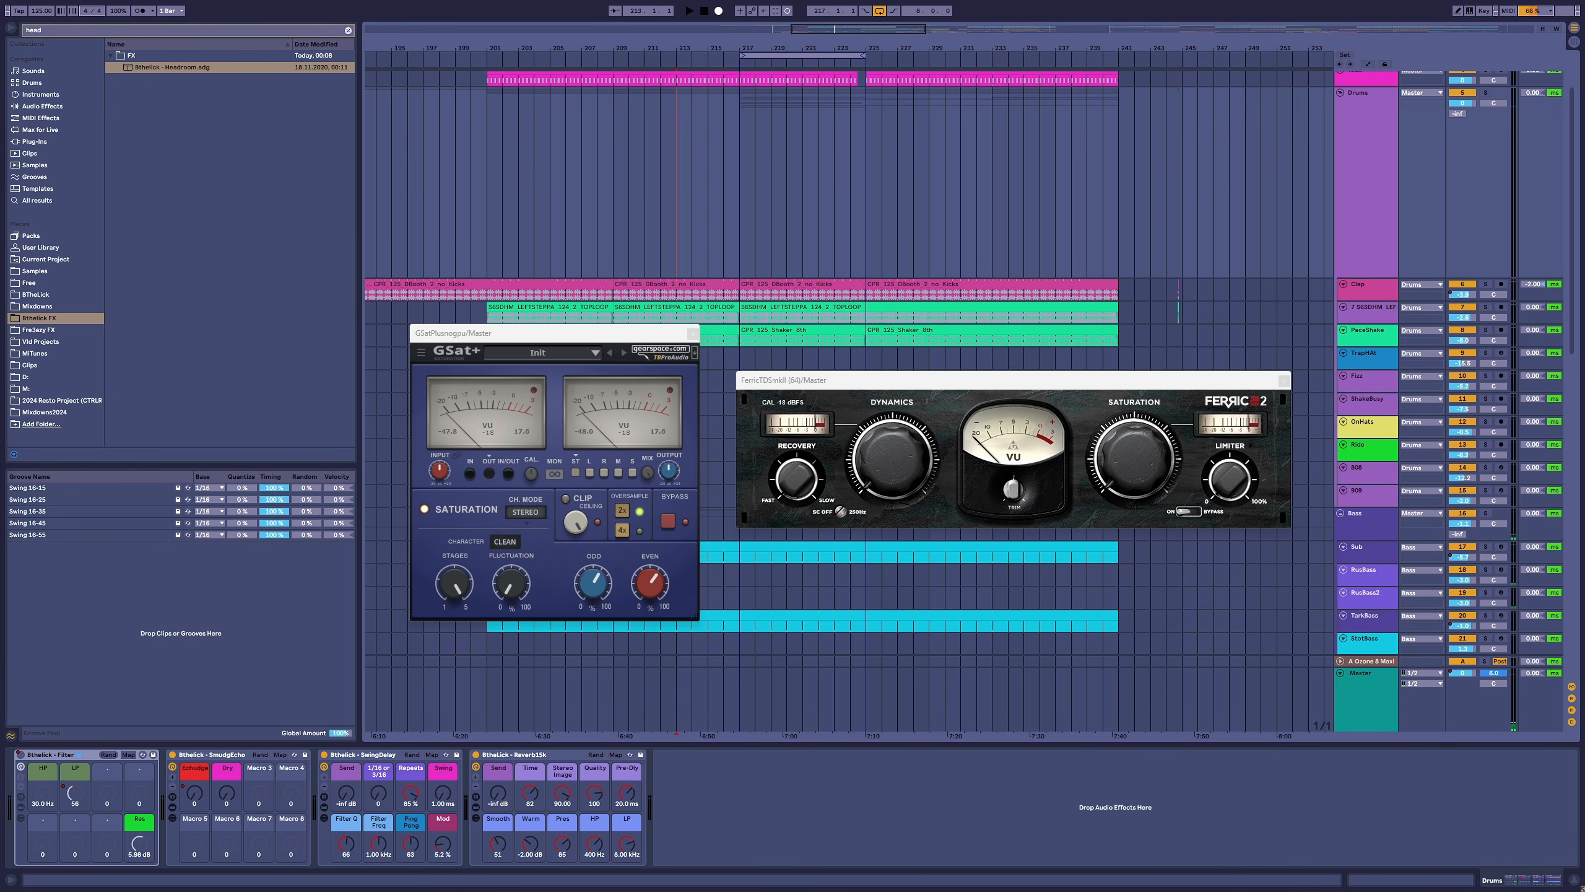
click(763, 211)
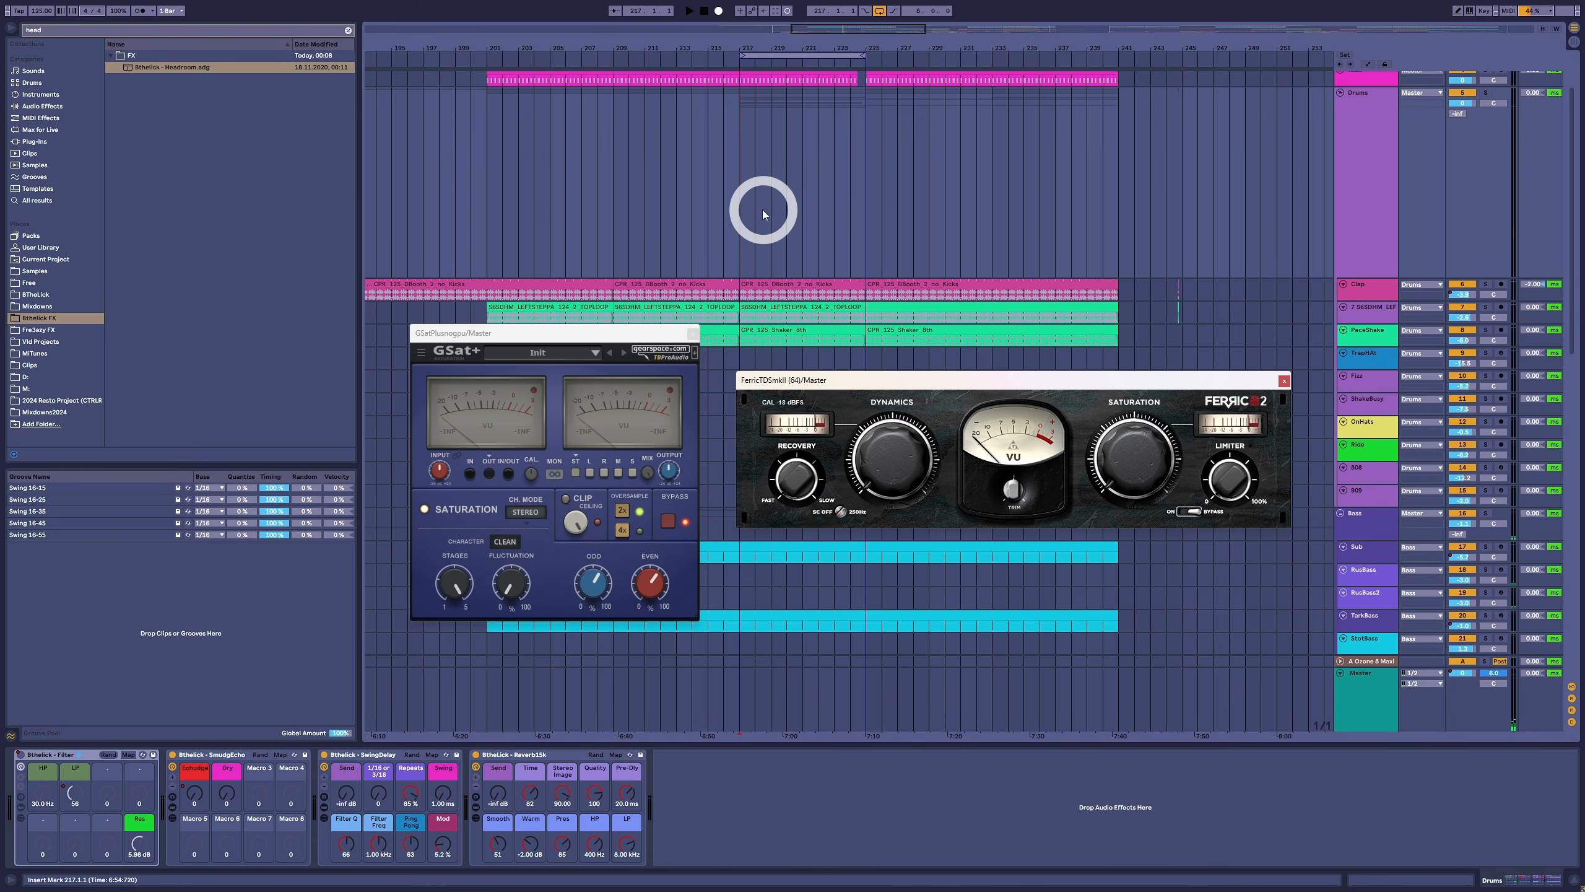
key(space)
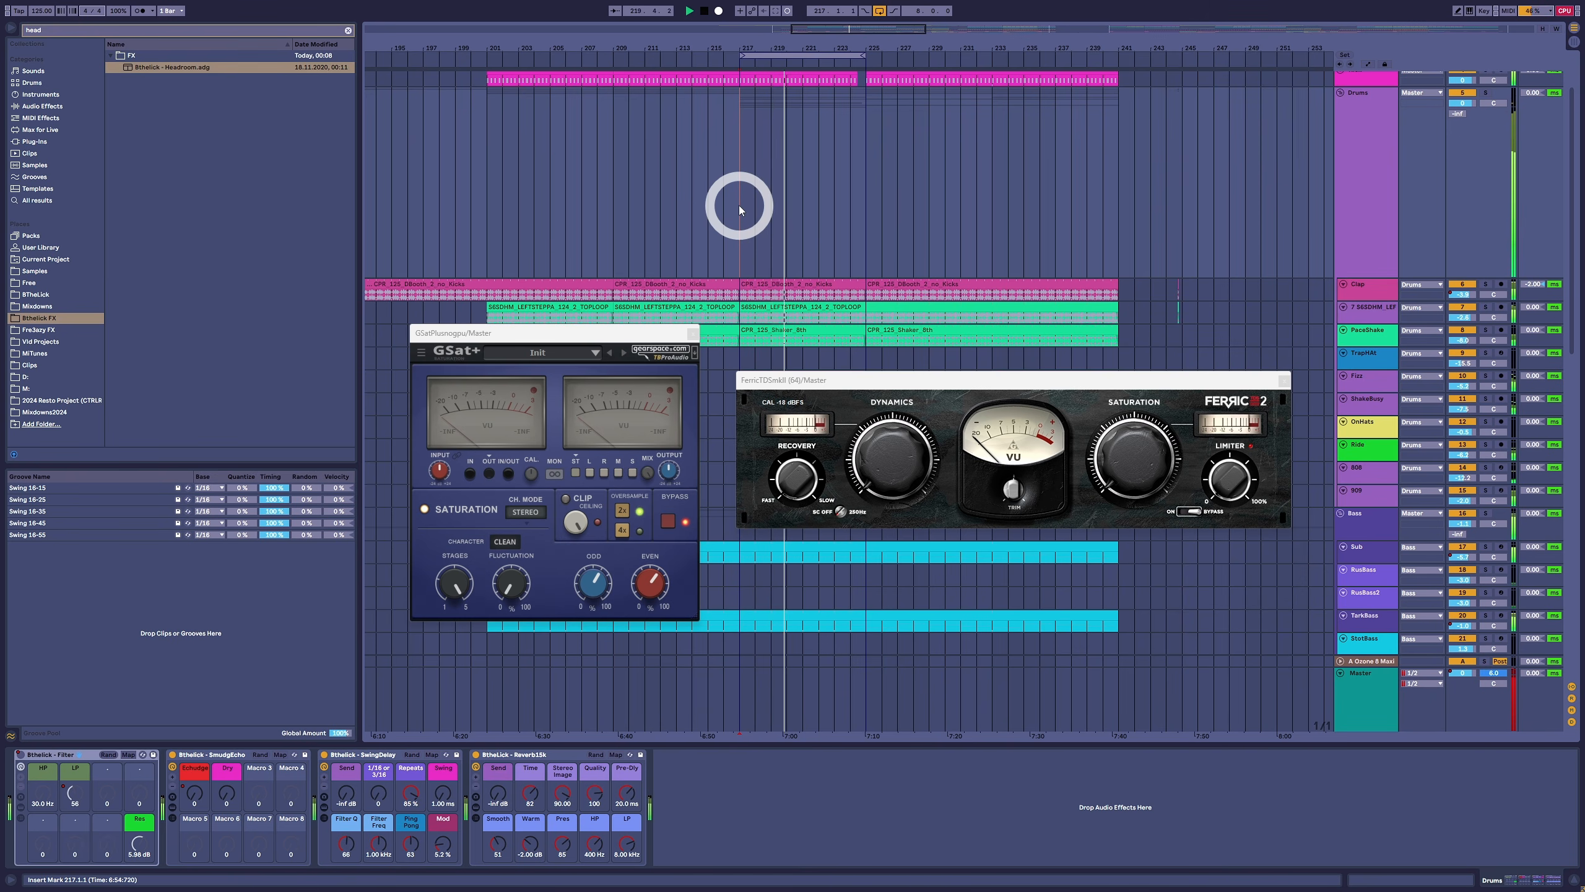
click(668, 521)
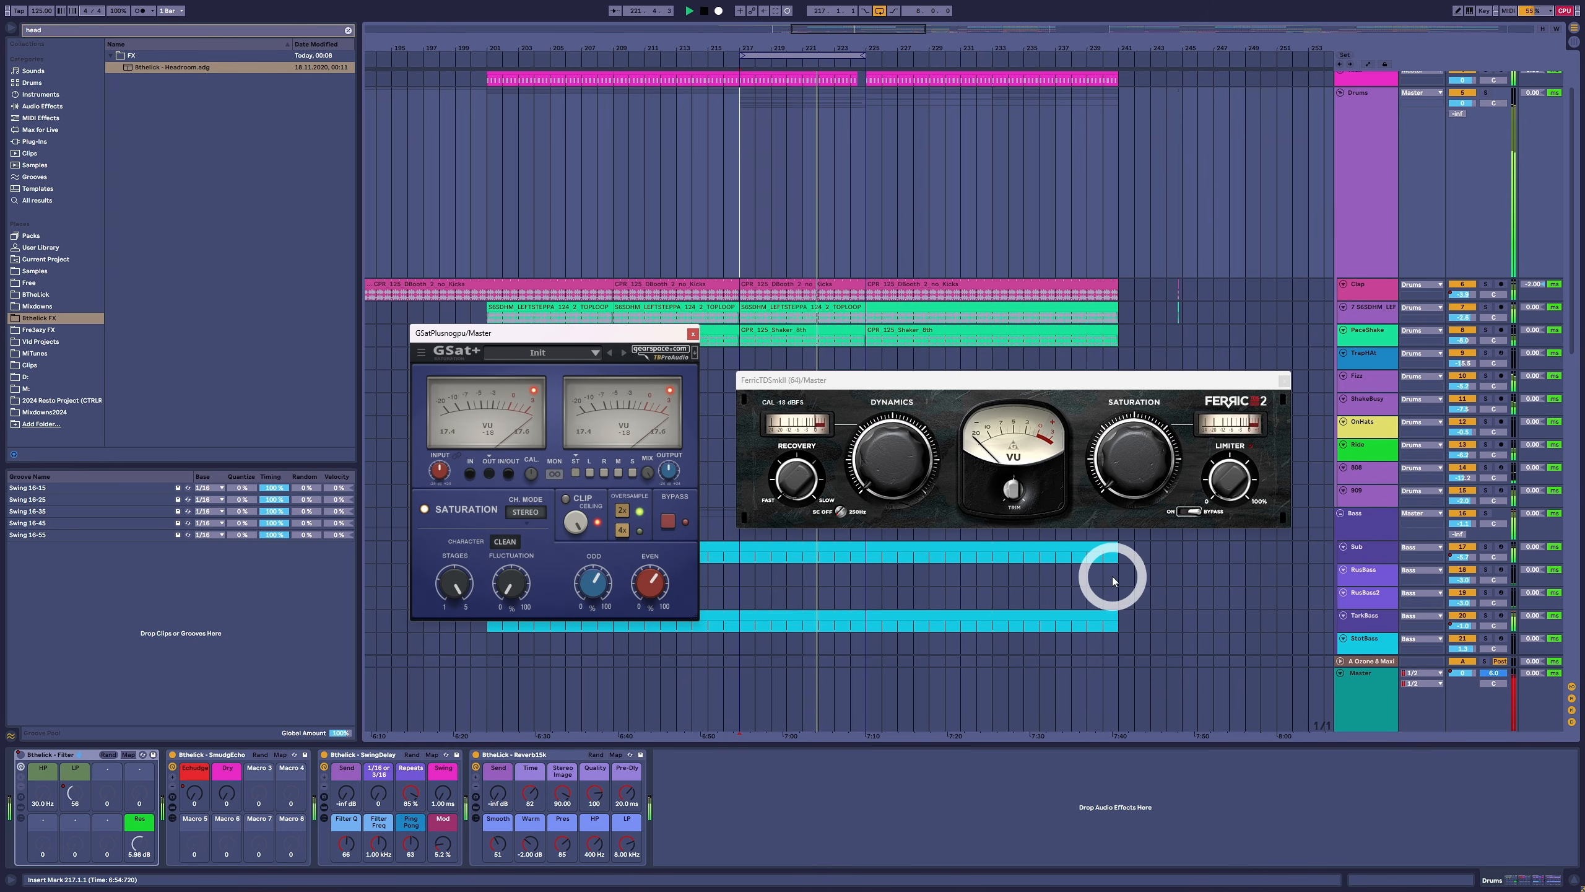
click(1190, 512)
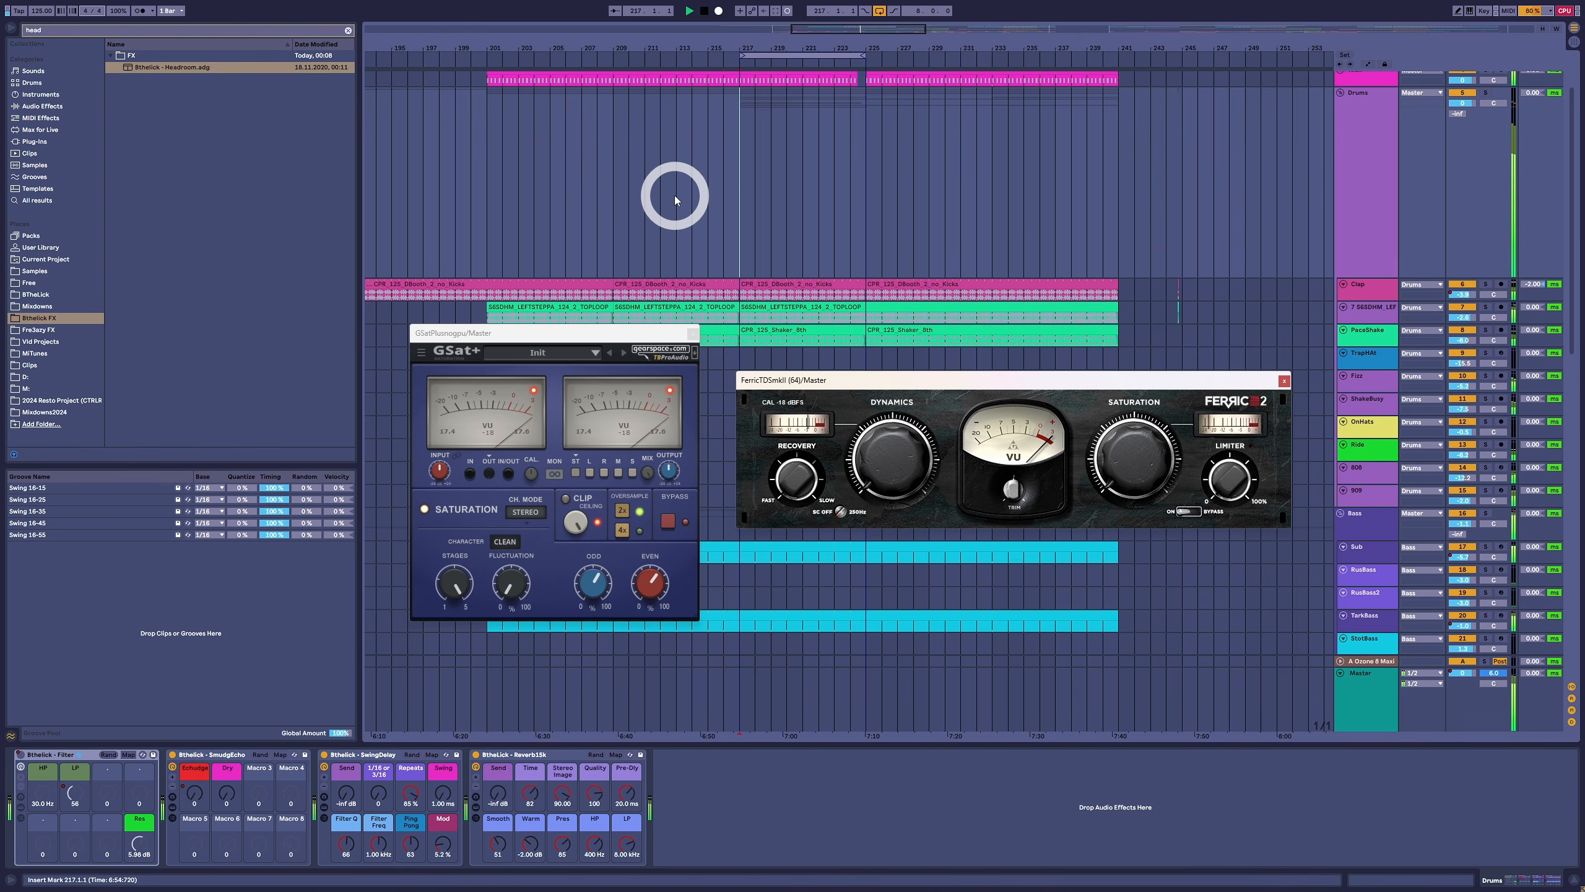
key(space)
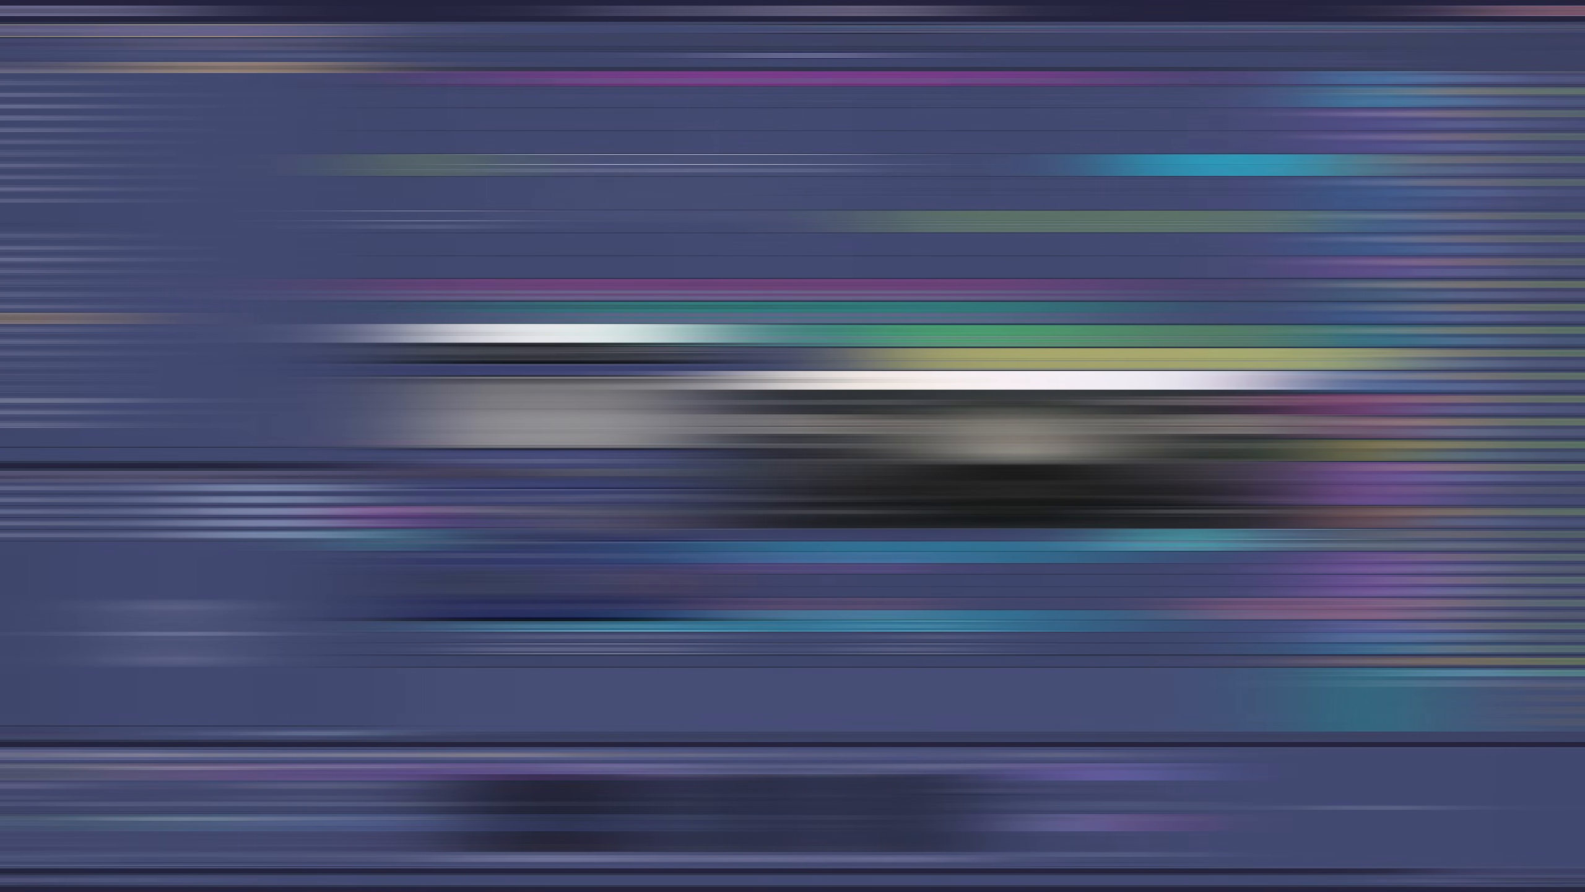
click(181, 566)
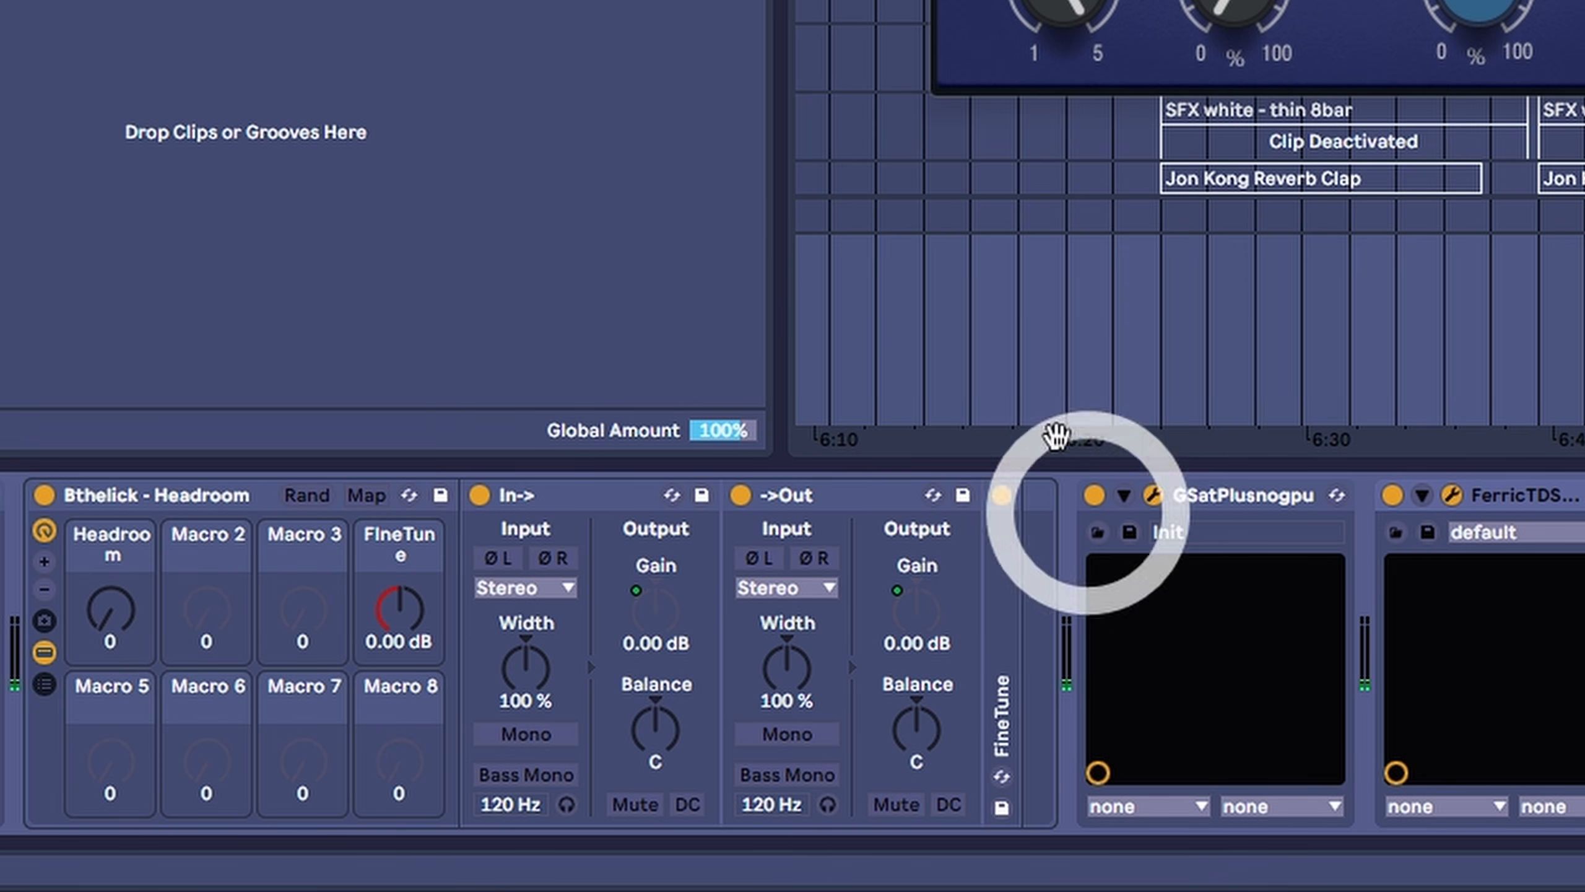
- Move GSatPlus and FerricTDS together into the Headroom rack on the master, between its In and Out utilities
click(107, 618)
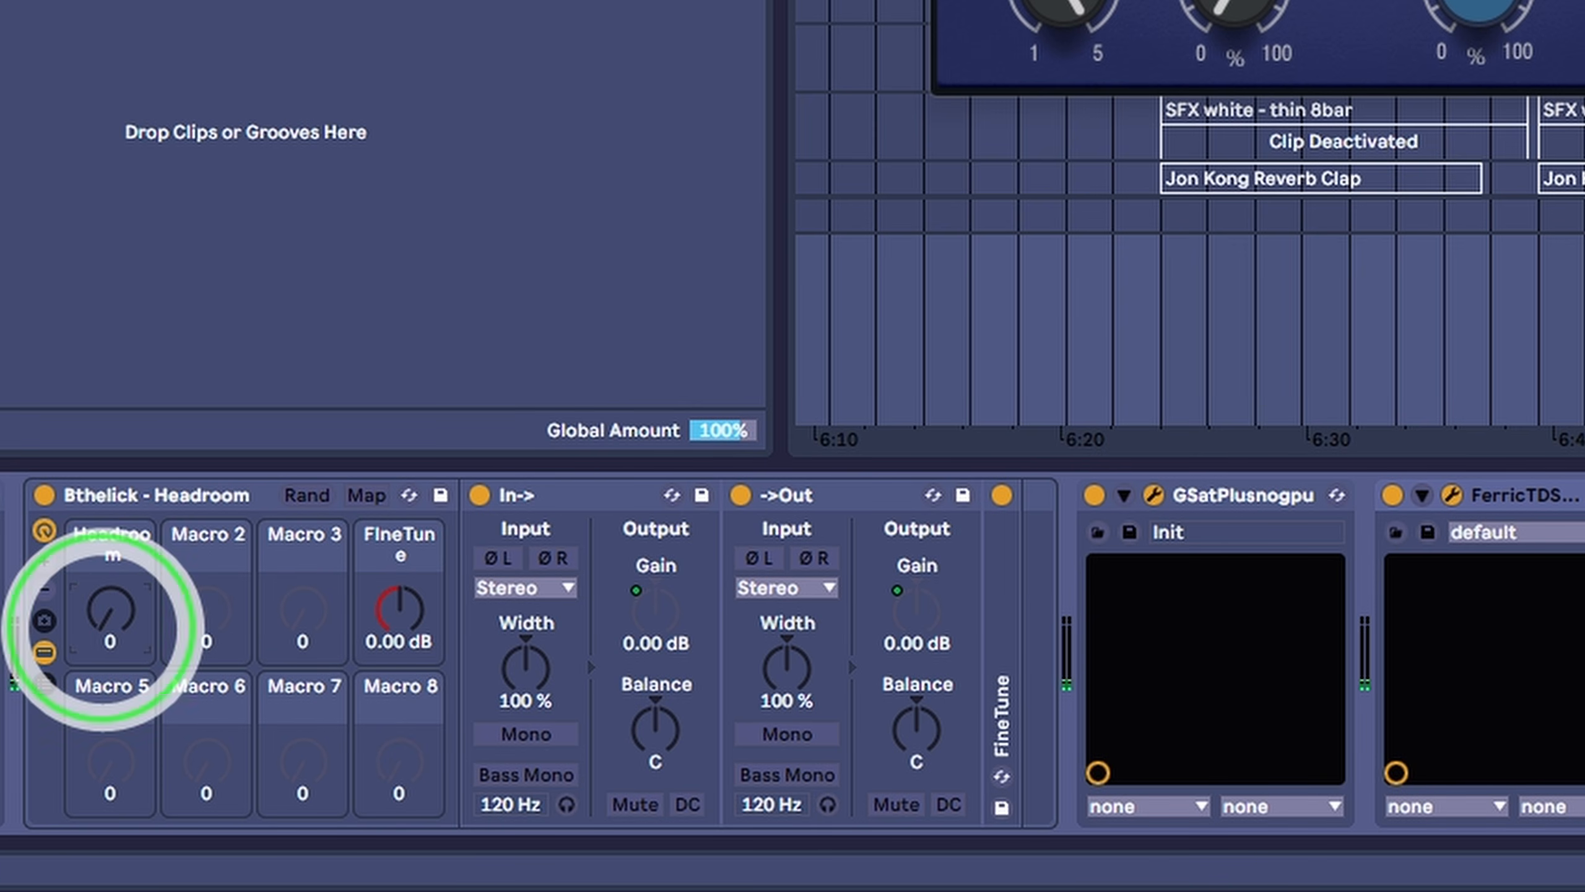
drag(107, 618, 101, 630)
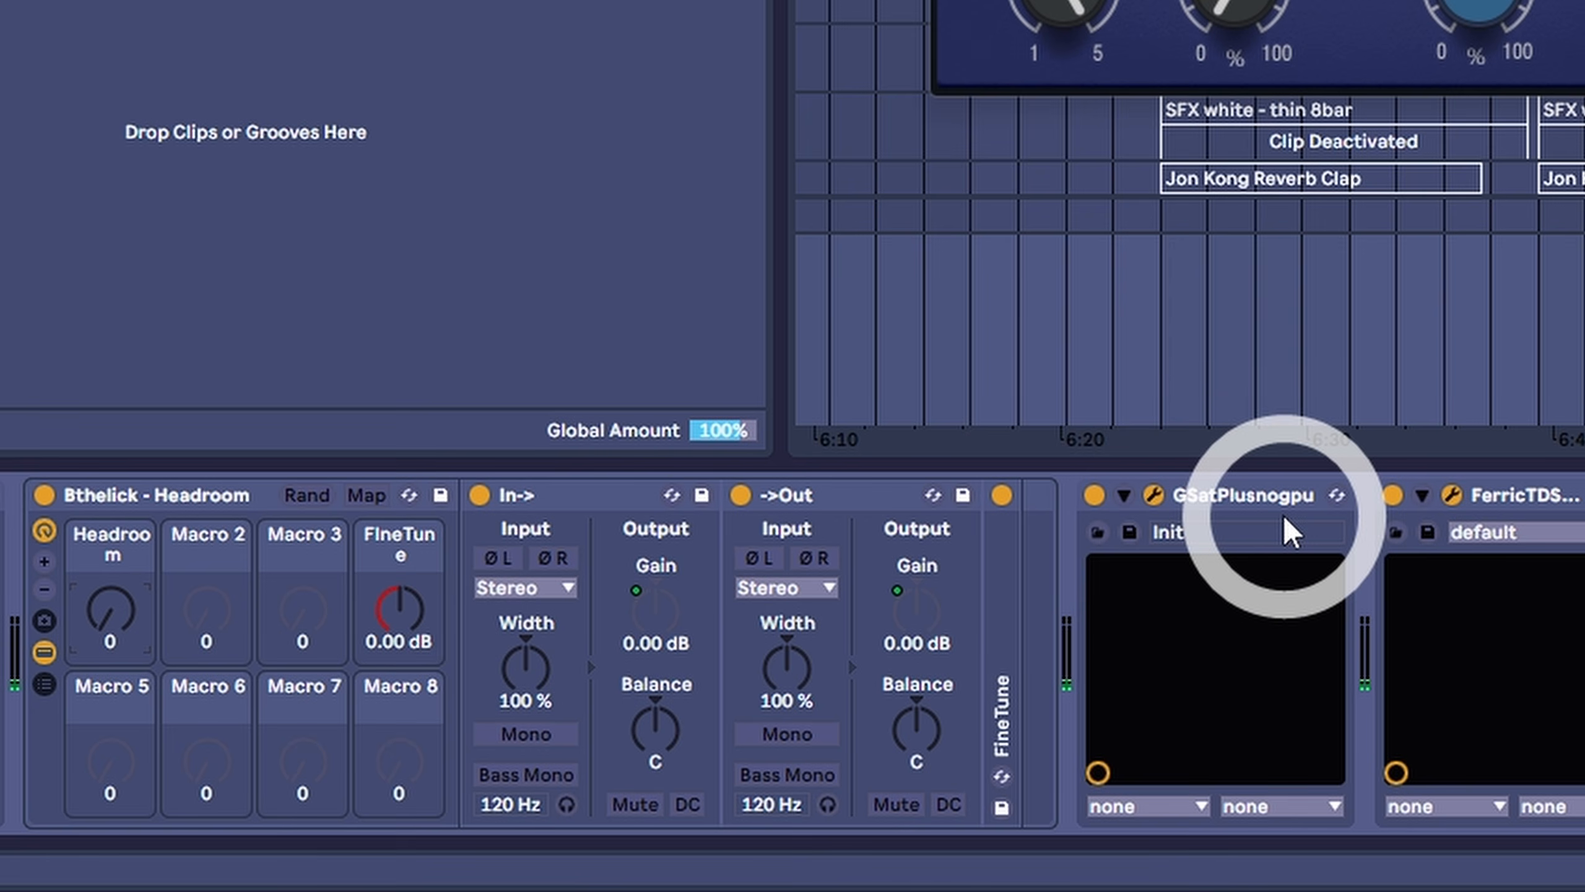
click(1251, 494)
shift+click(1461, 508)
click(1288, 504)
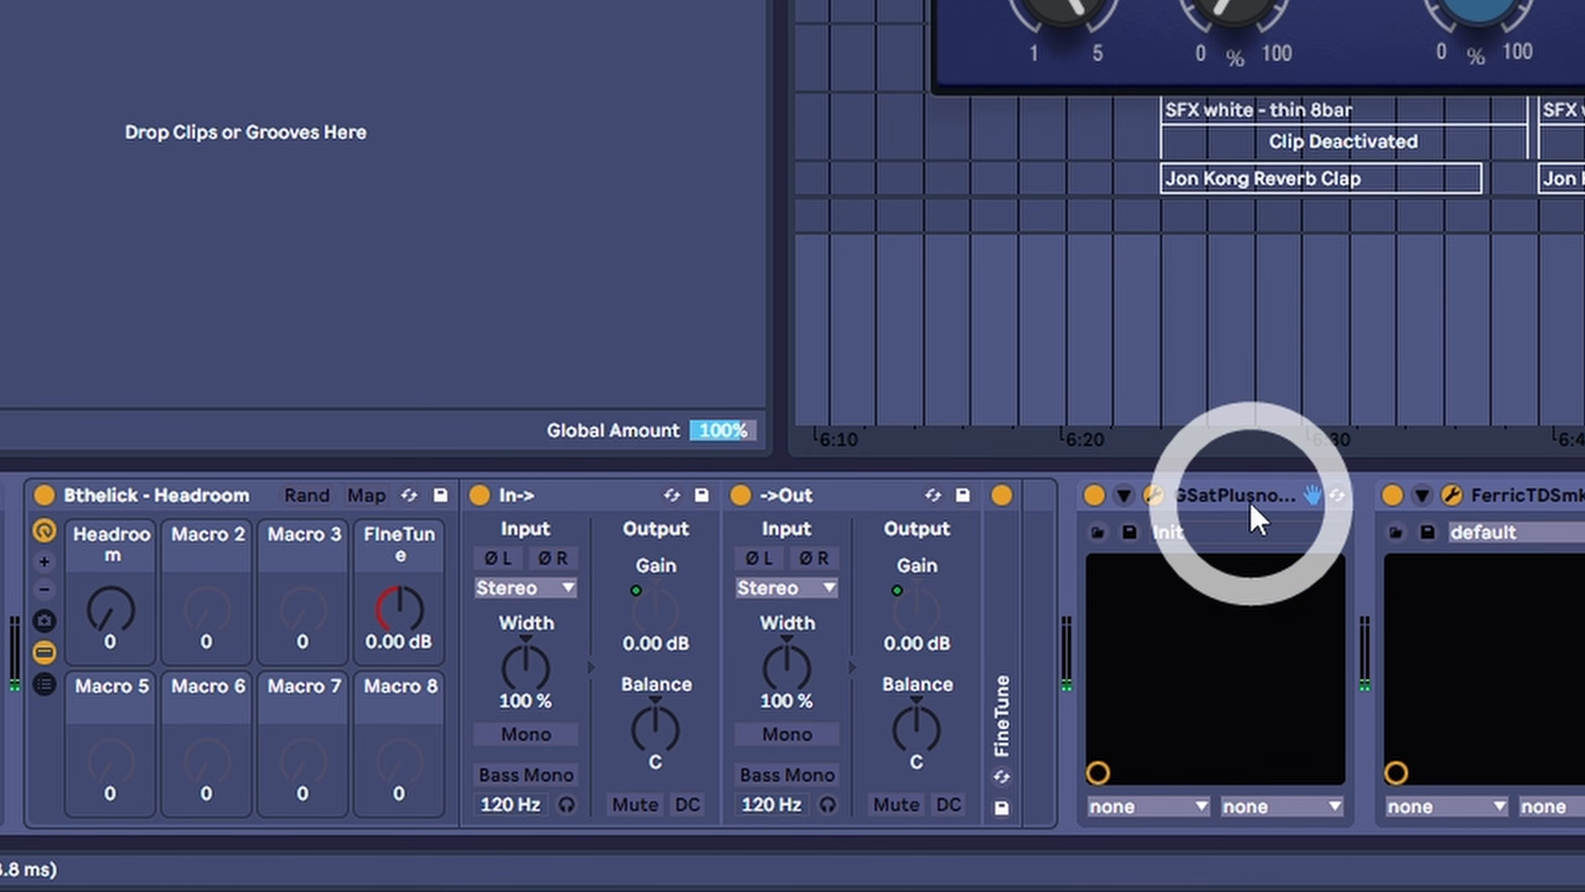
drag(1251, 507, 730, 528)
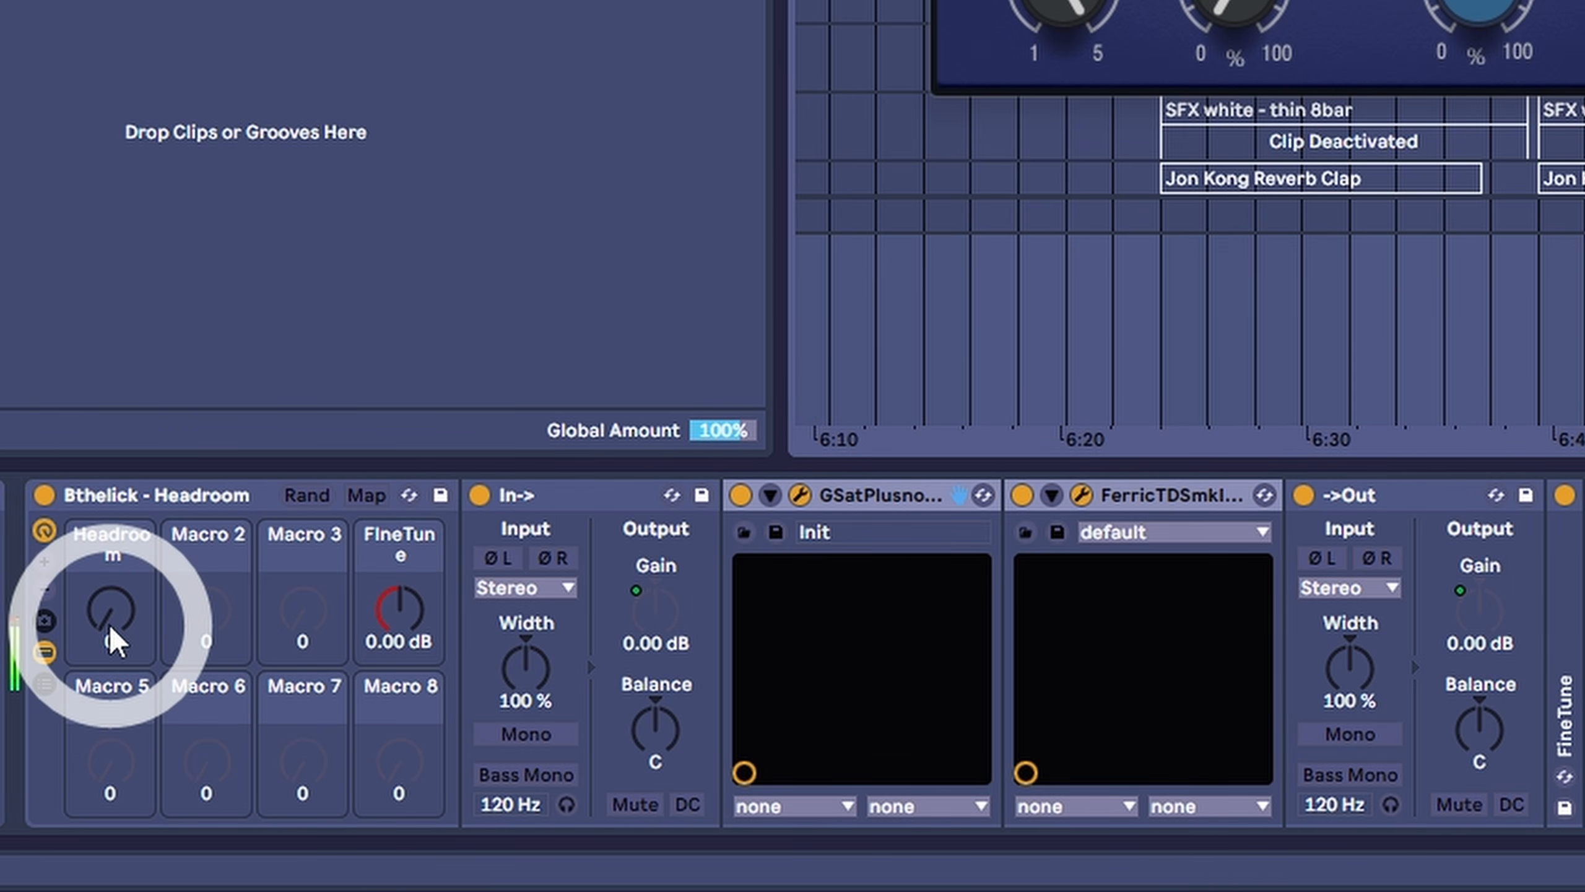
- Set the rack's Headroom macro to 89 and compare the sound with the rack bypassed
drag(112, 640, 112, 572)
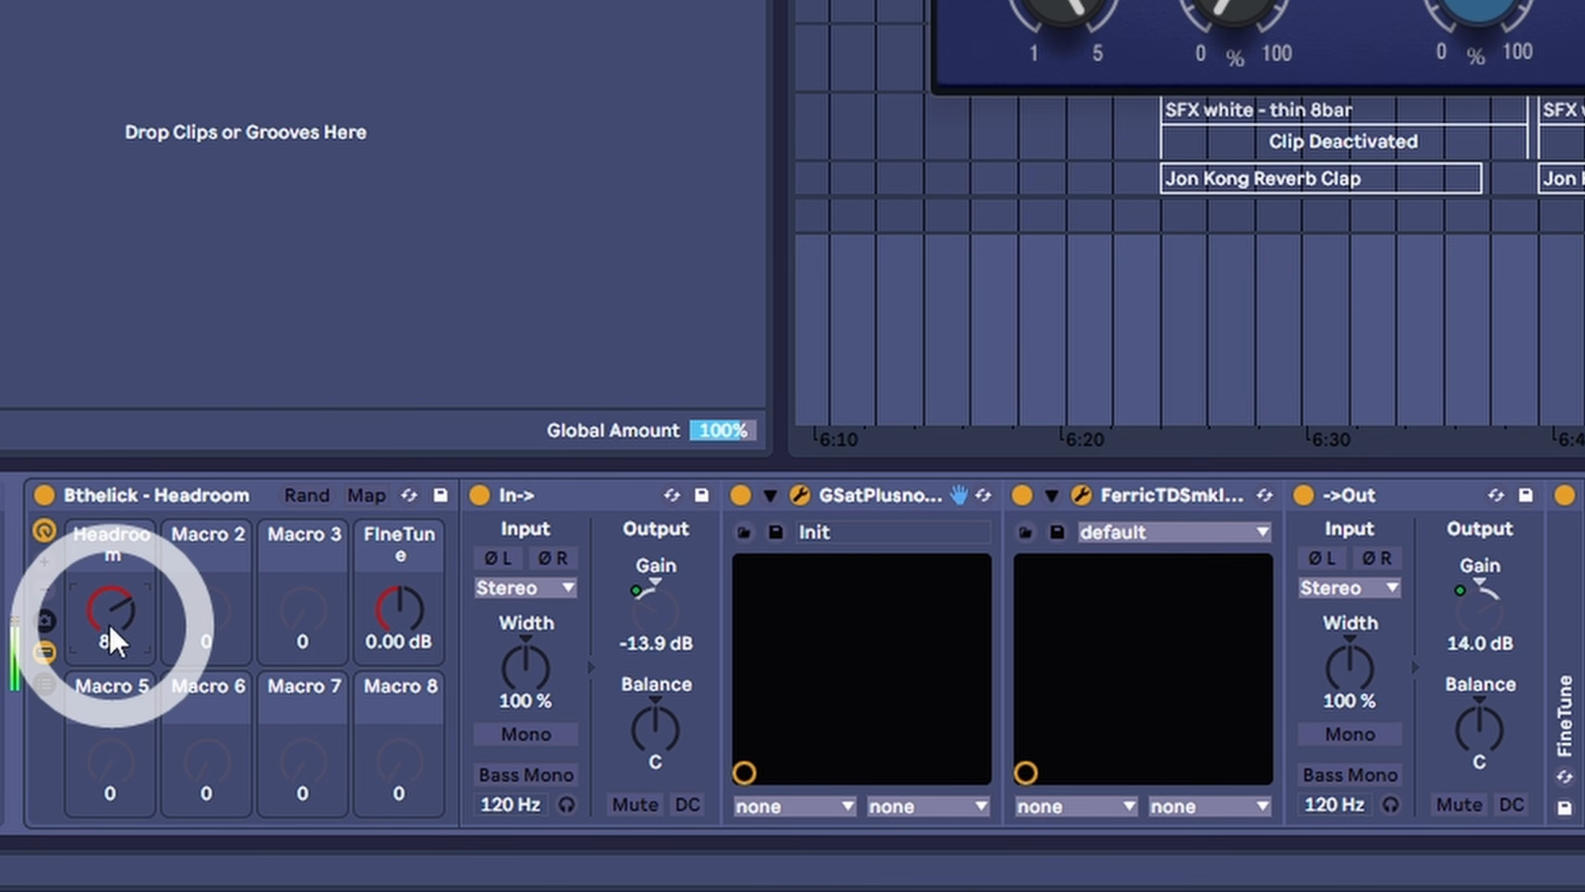
click(44, 498)
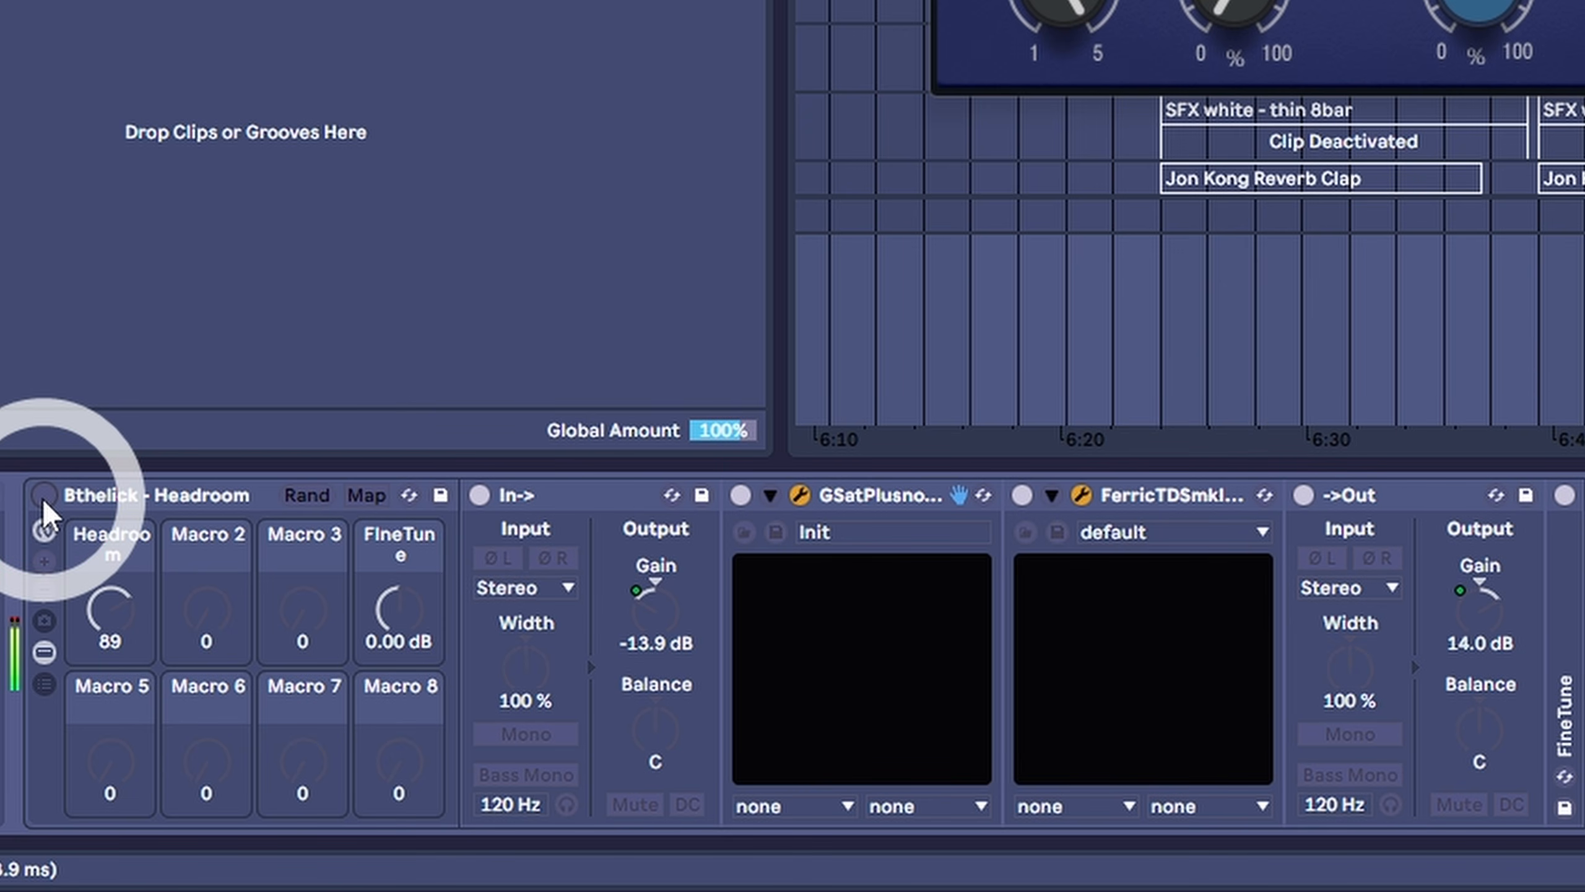
click(44, 496)
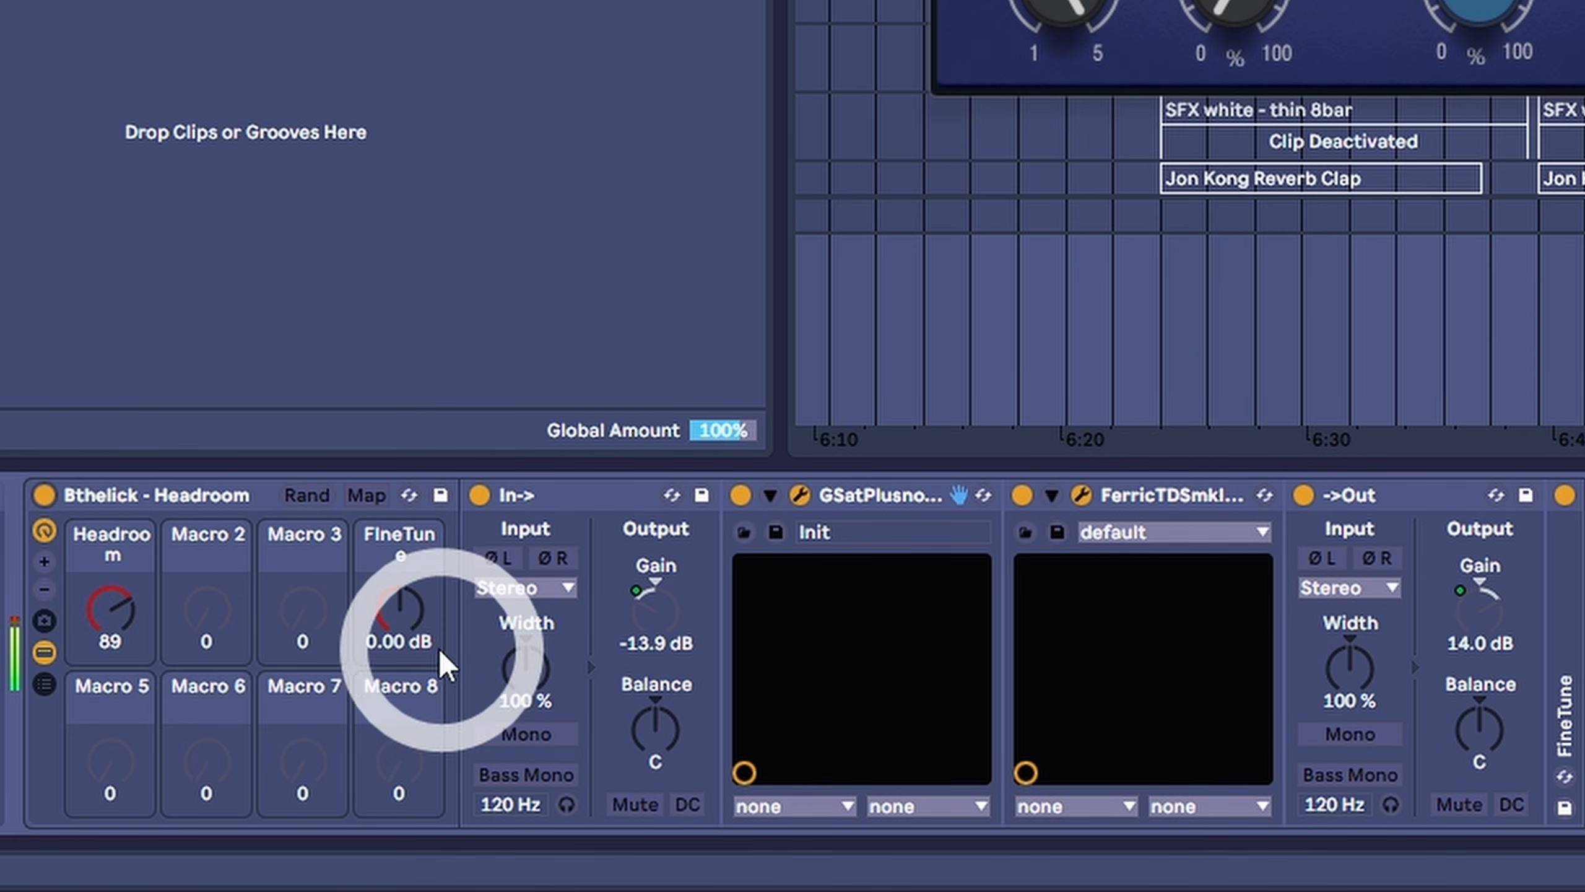
- Set the rack's FineTune macro to -0.52 dB and compare the level by toggling the rack's bypass
drag(372, 647, 371, 647)
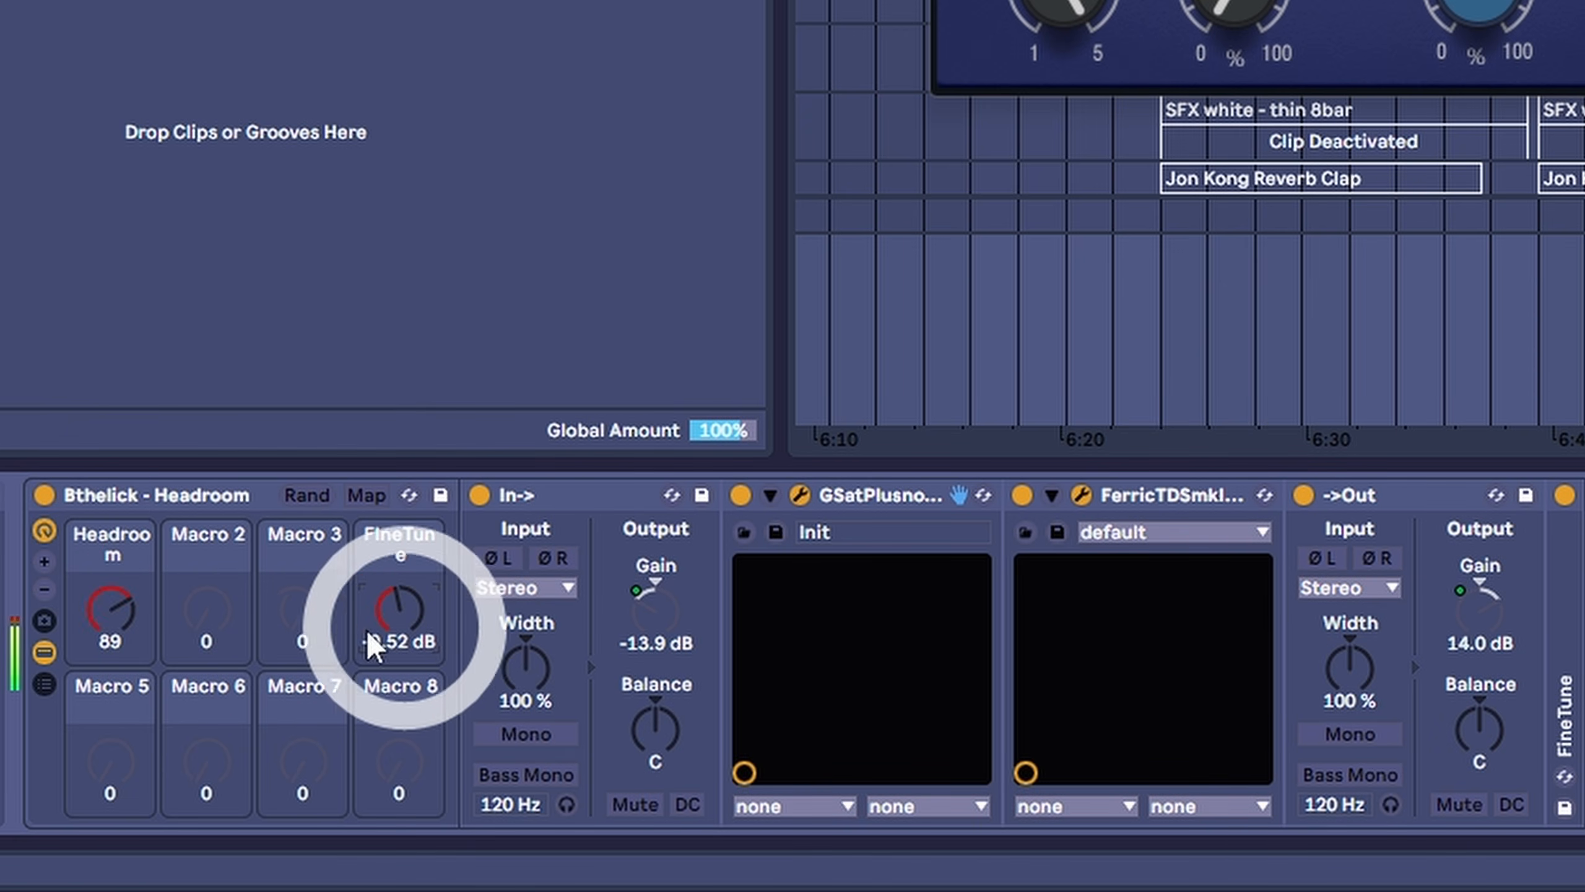
click(44, 497)
click(44, 497)
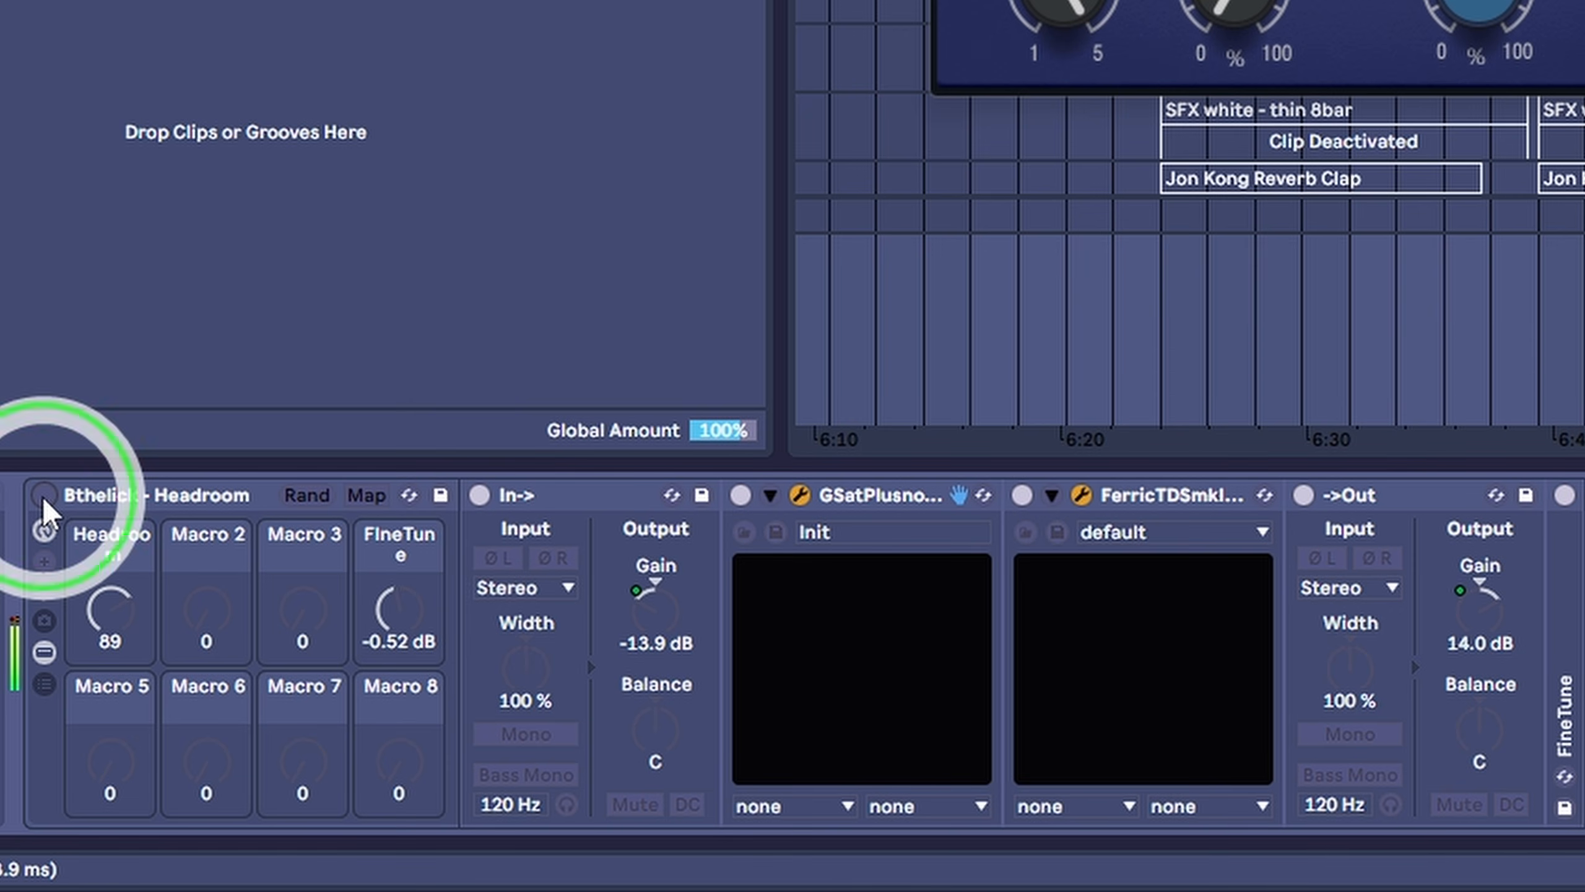
click(44, 497)
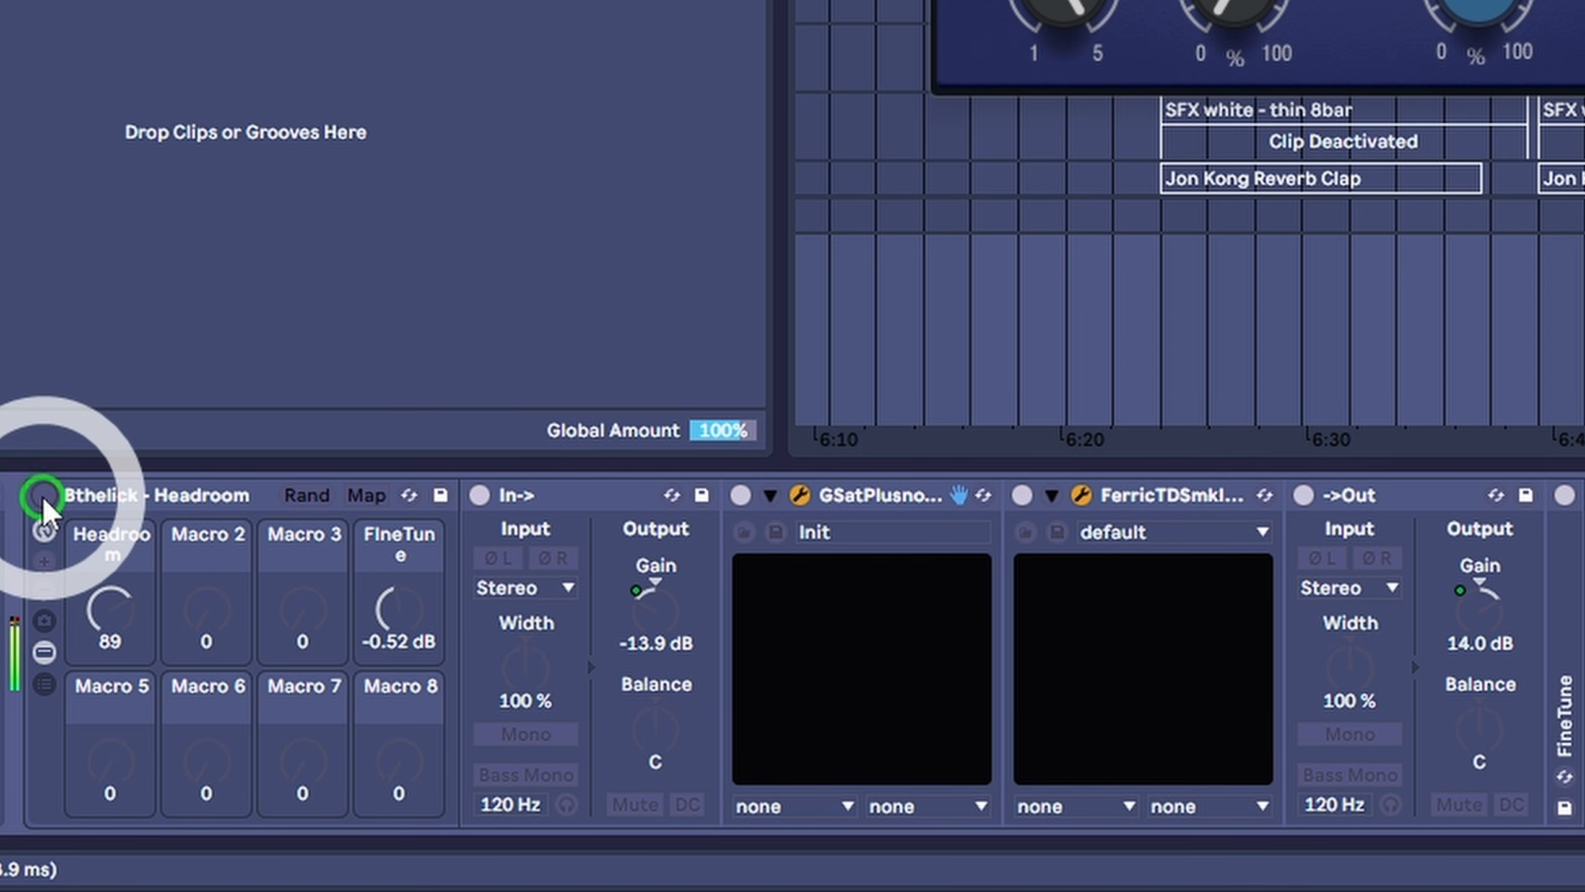
click(44, 496)
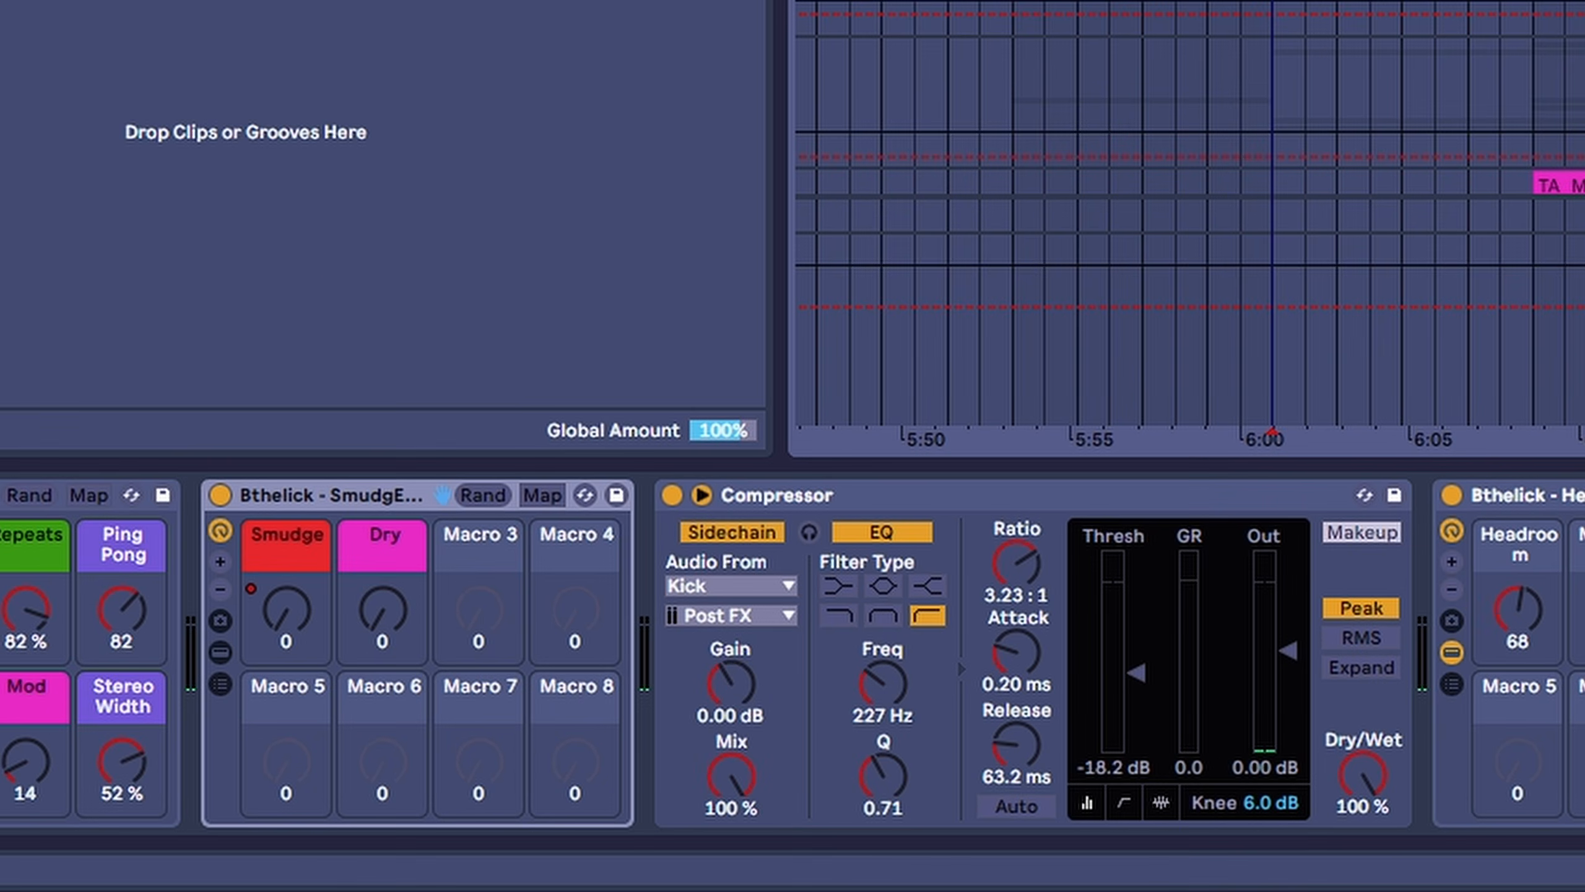
- Play the Leads group through its rising Smudge automation and check the curve's breakpoint just before the peak
click(118, 602)
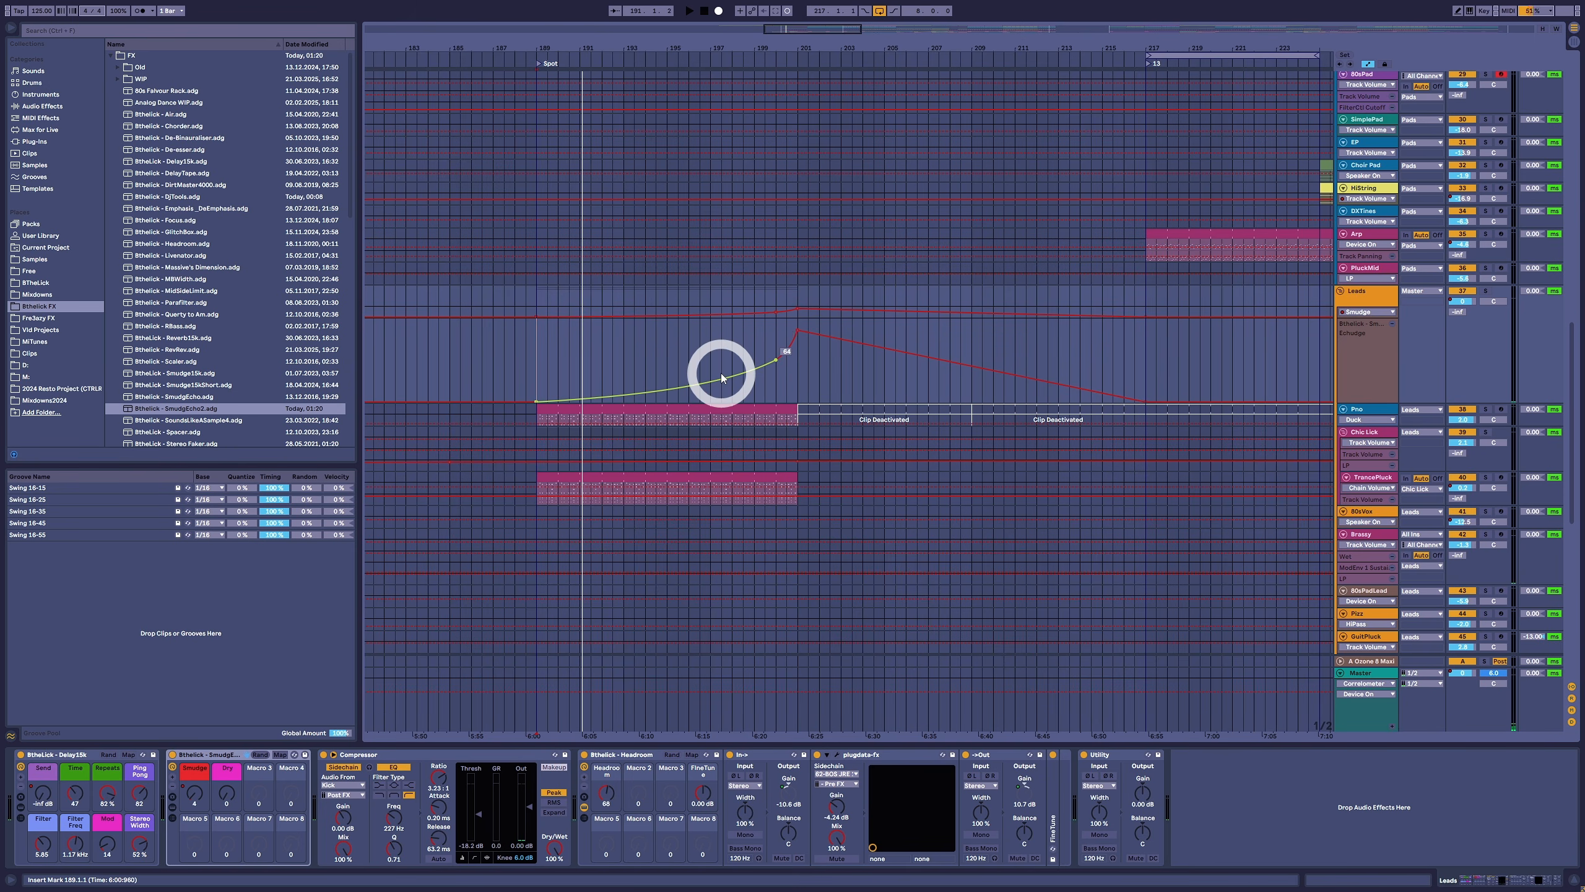
click(624, 355)
key(space)
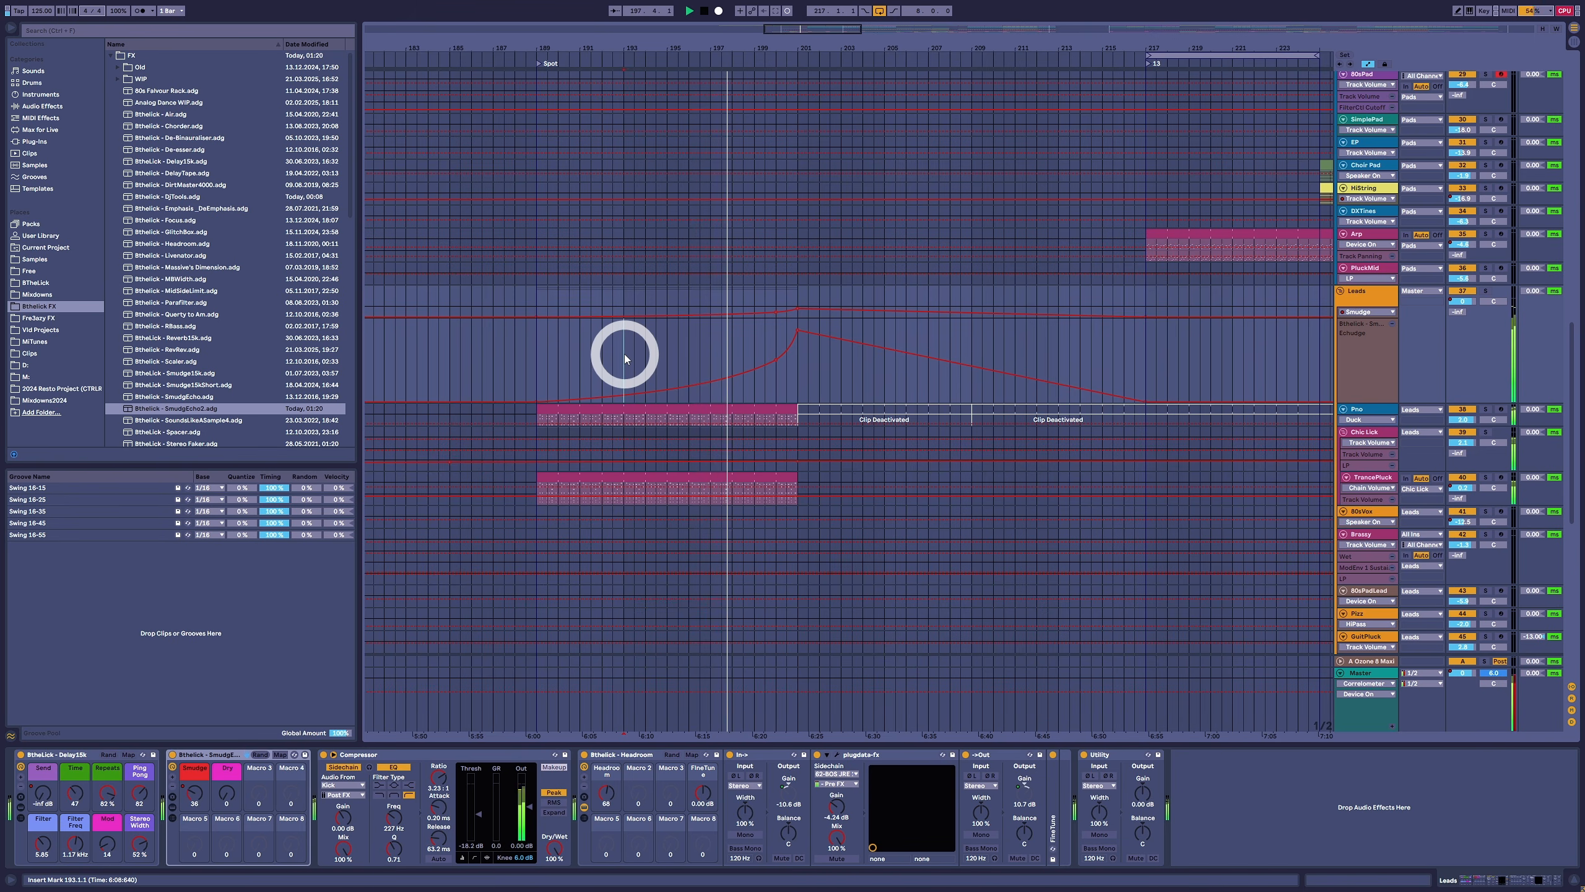
click(776, 359)
drag(776, 359, 776, 352)
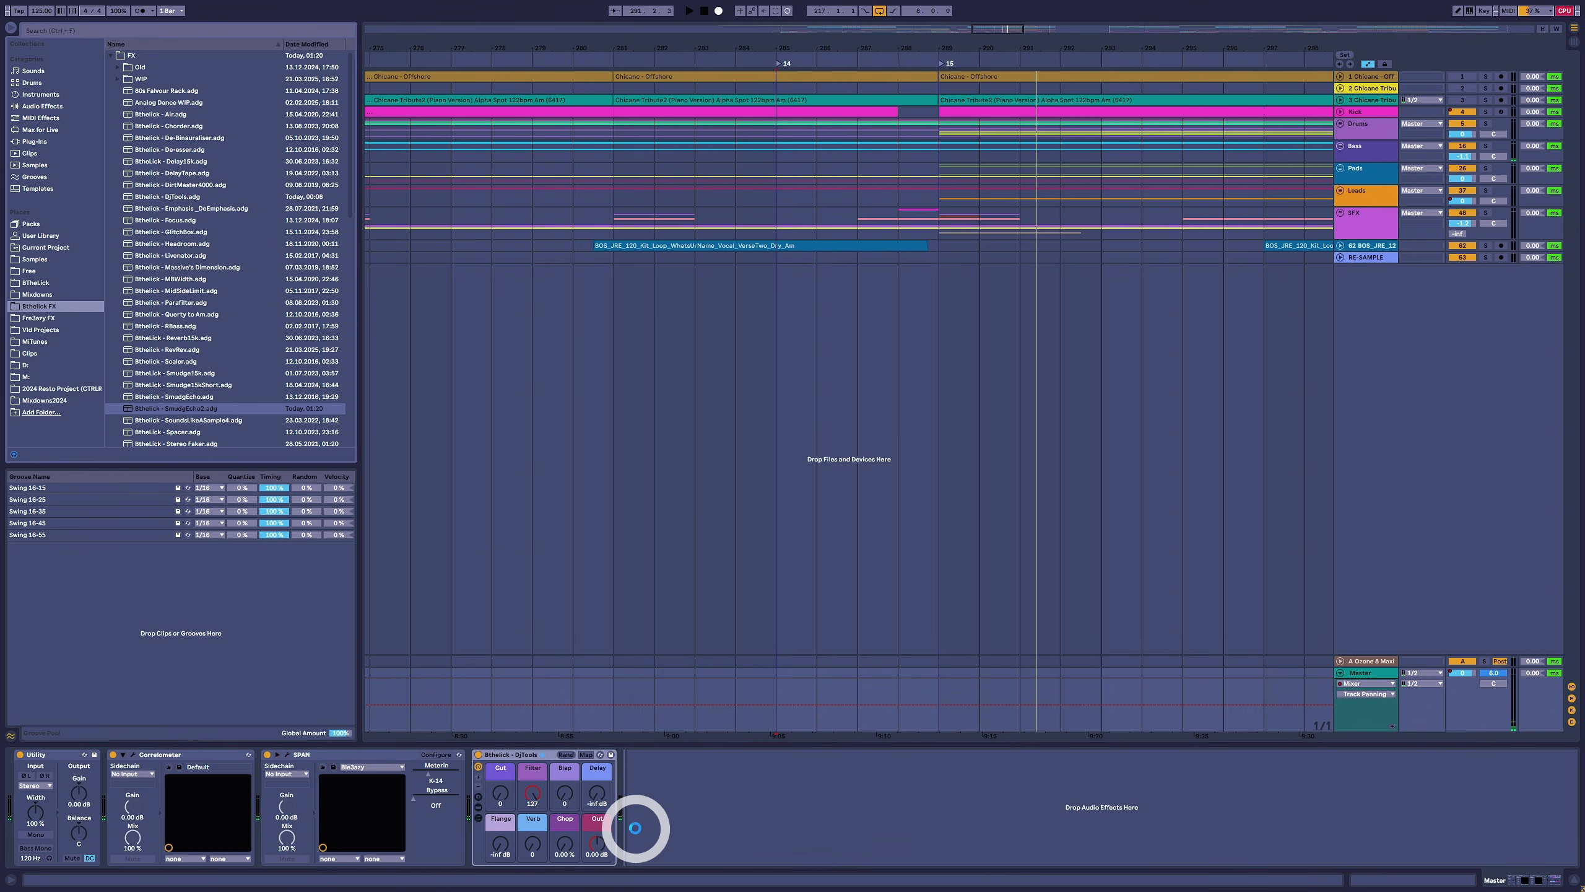
- Add the Bthelick SmudgEcho2 rack after DjTools on the master and draw a rising Smudge automation ramp from about 9:05 that drops back to 0
drag(642, 825, 643, 828)
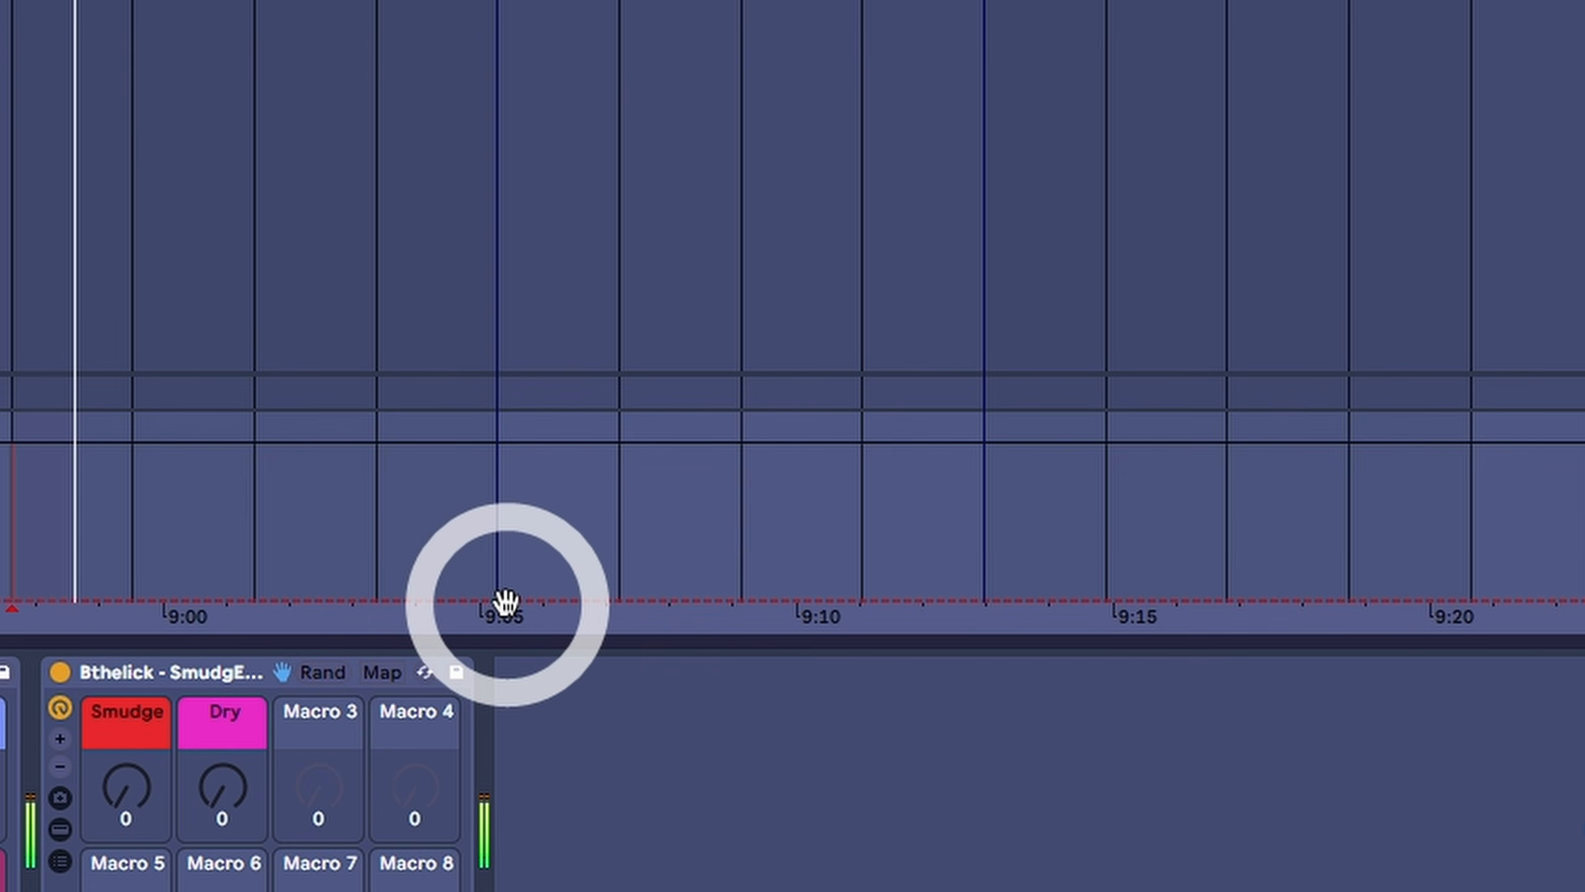
click(500, 591)
mouse_move(585, 591)
mouse_down()
mouse_move(860, 538)
mouse_move(983, 476)
mouse_move(1012, 541)
mouse_move(984, 600)
mouse_up()
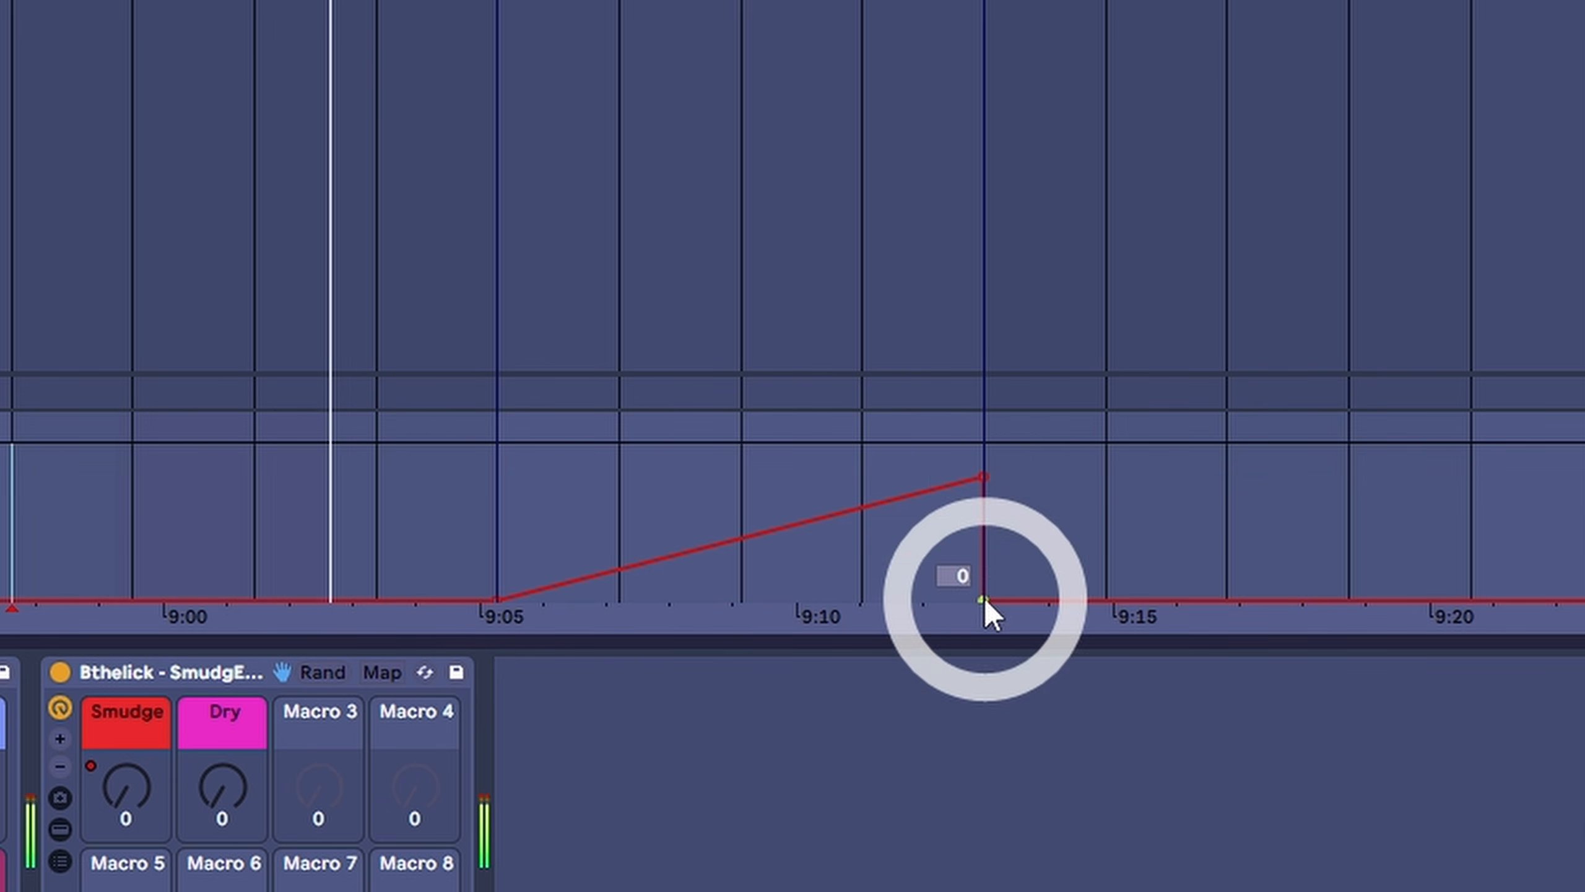
drag(980, 489, 980, 484)
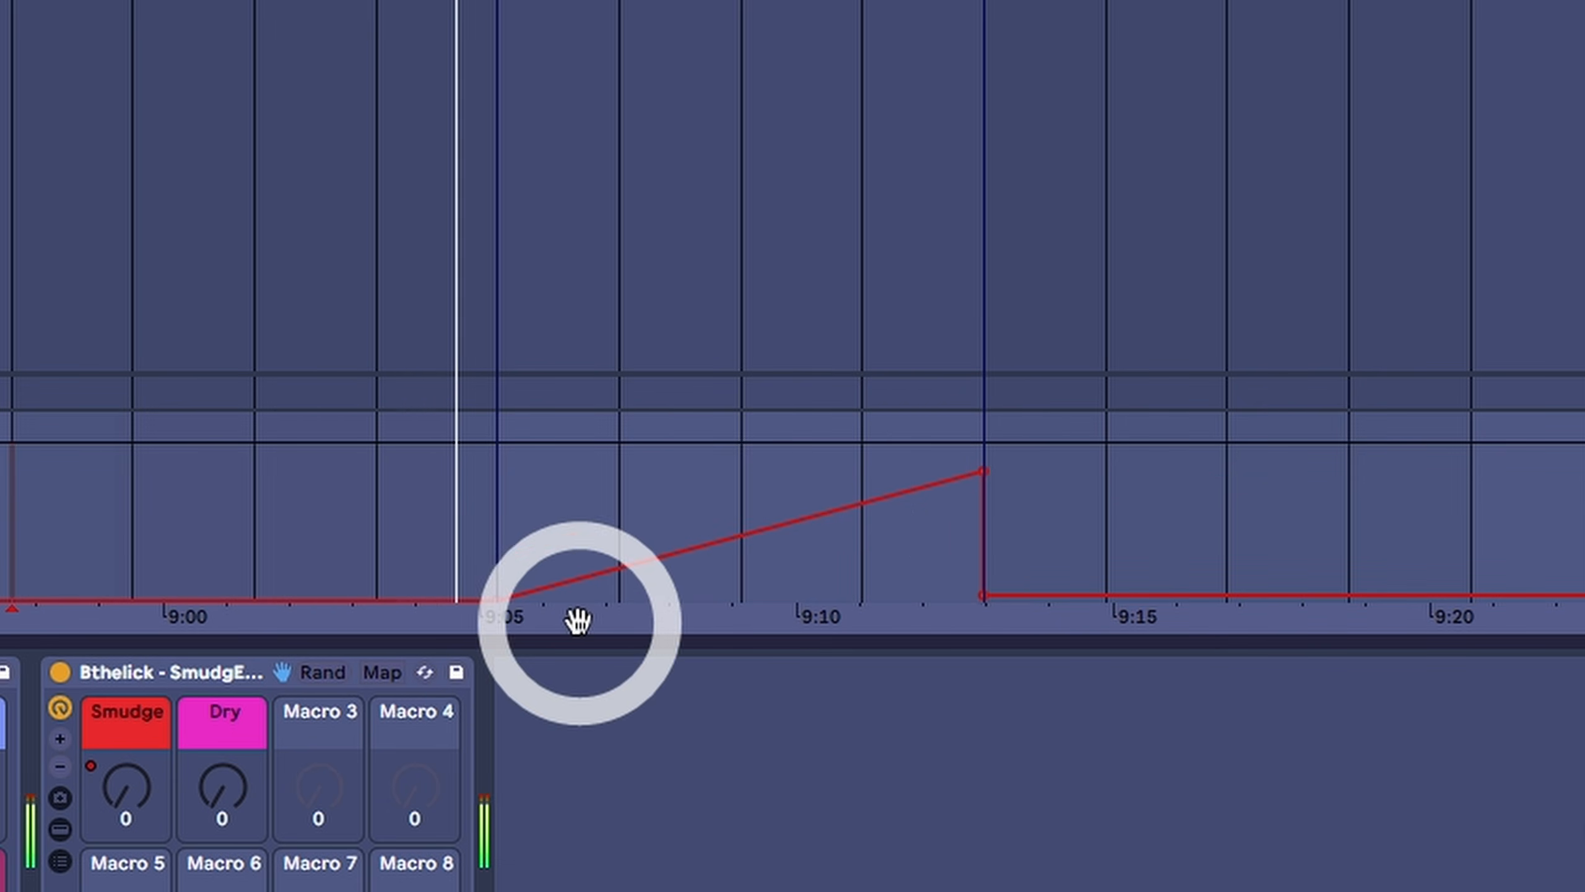
drag(984, 595, 979, 600)
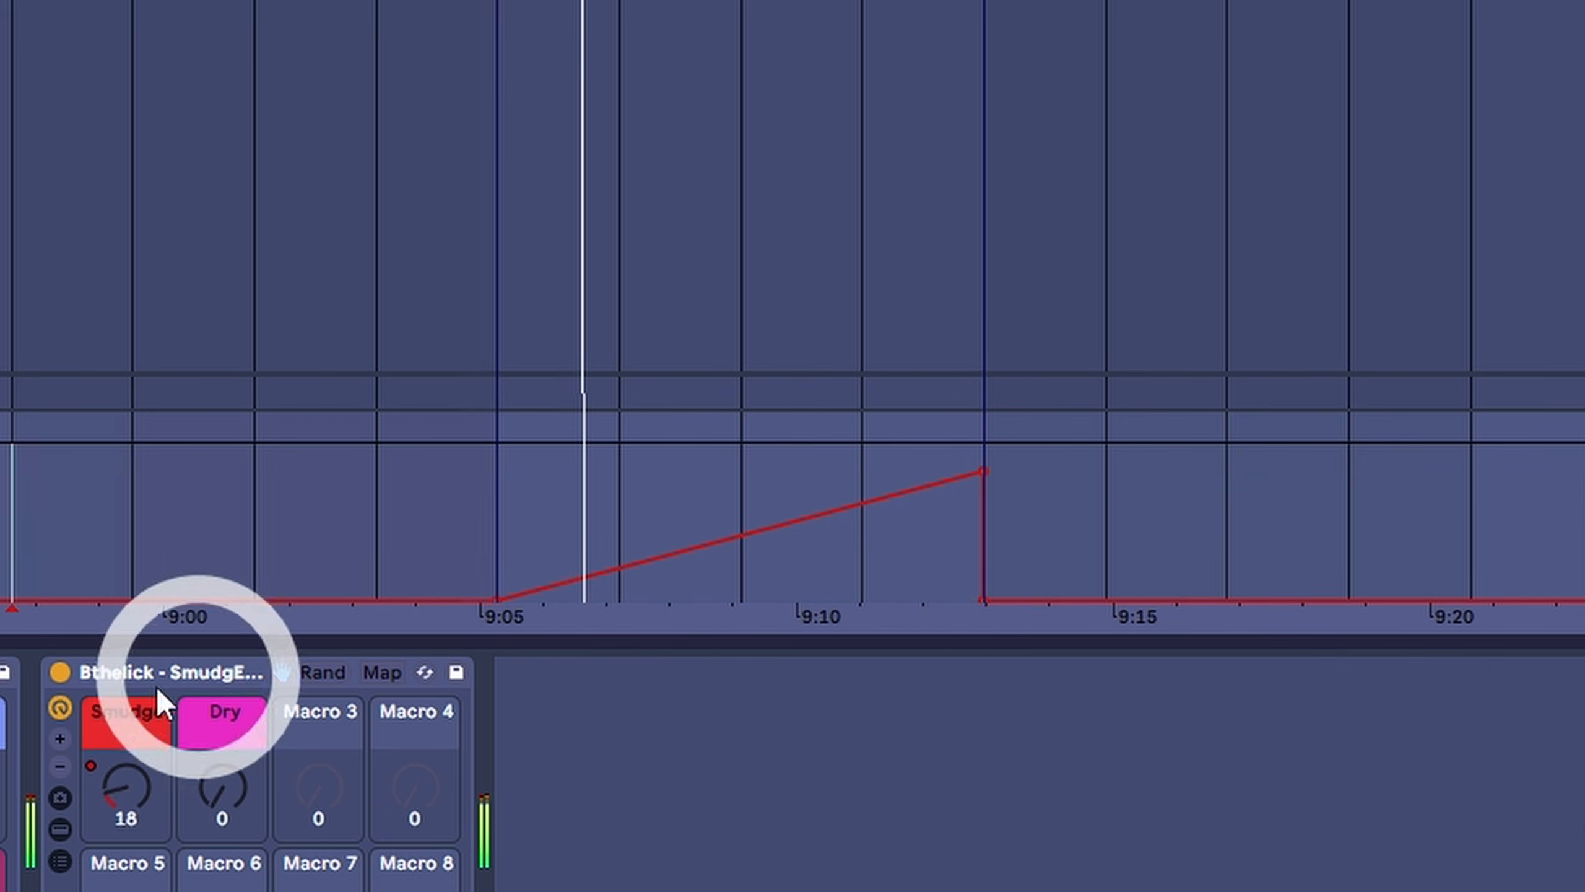
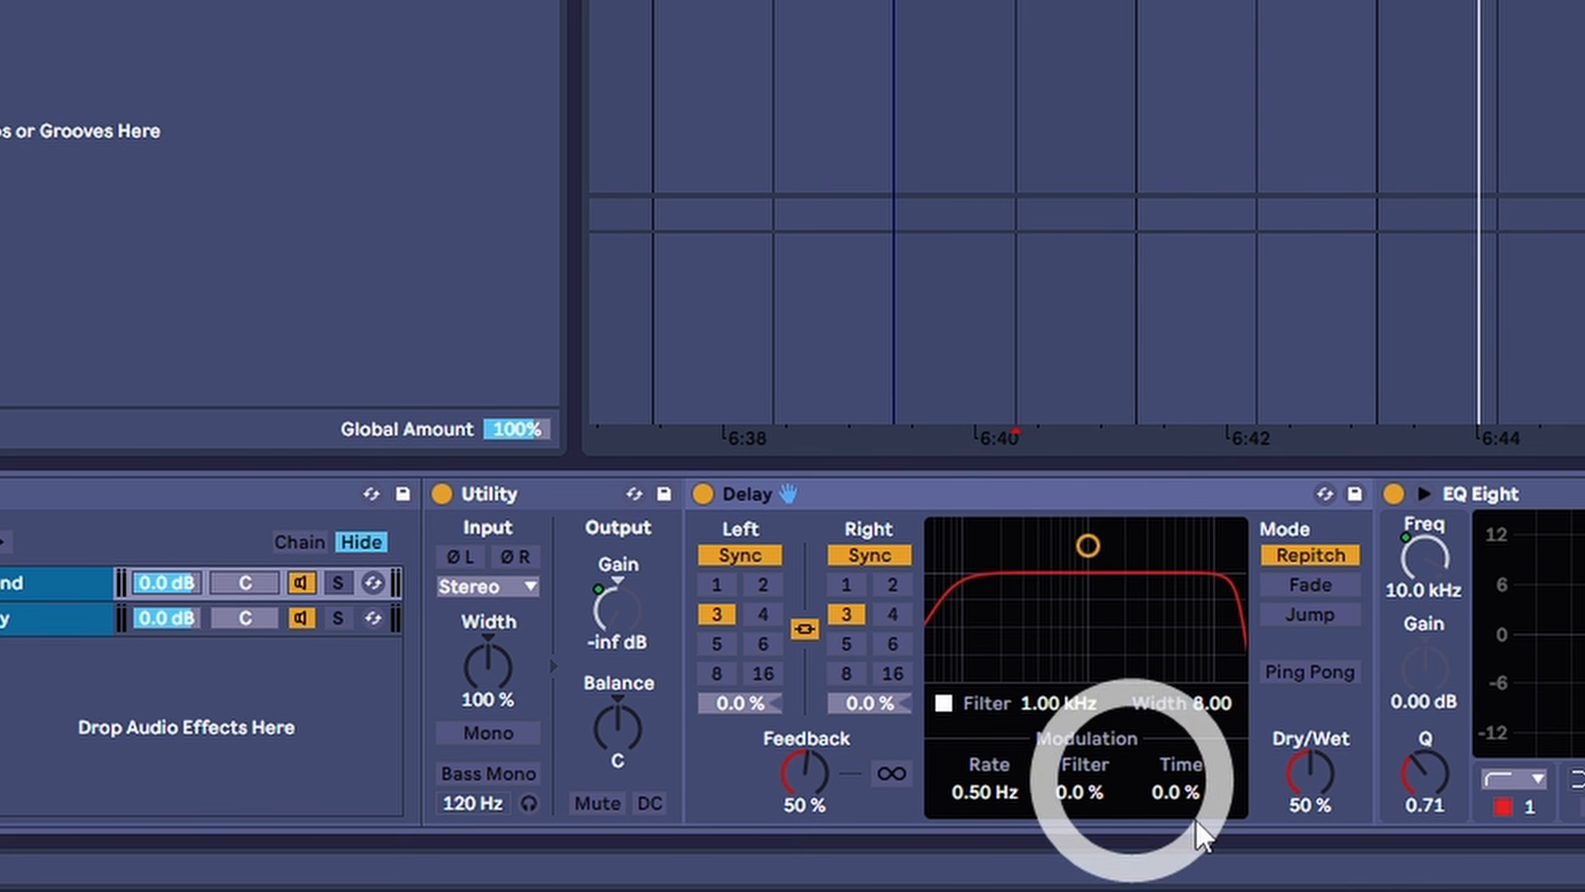
- Set the Delay's Dry/Wet to 100% and compare the devices in the rack's Dry and Send chains
drag(1307, 799, 1307, 762)
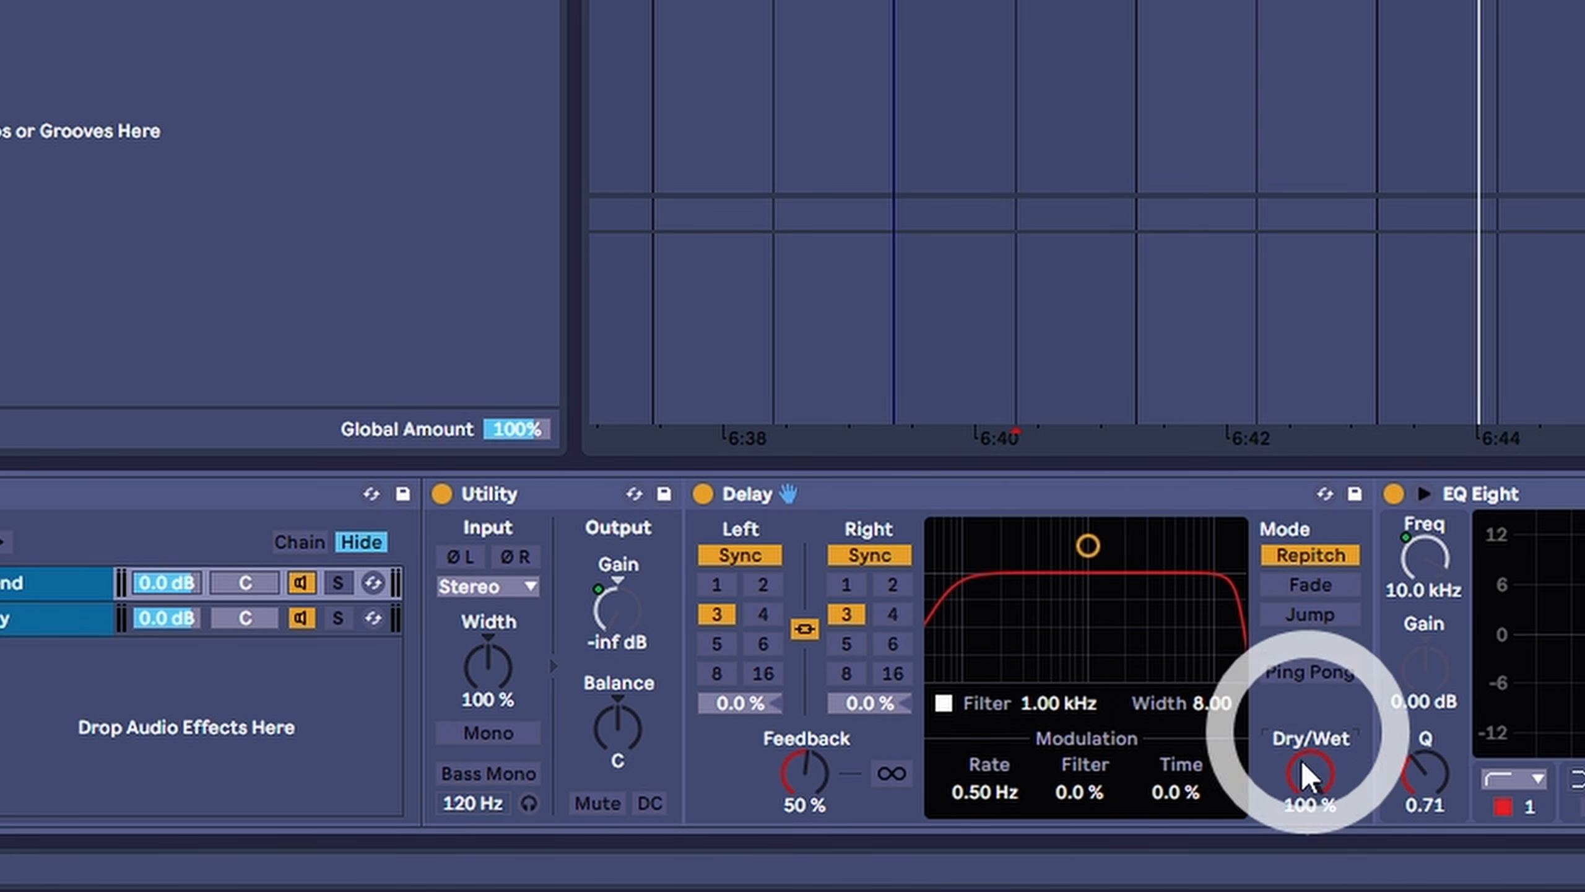
click(59, 584)
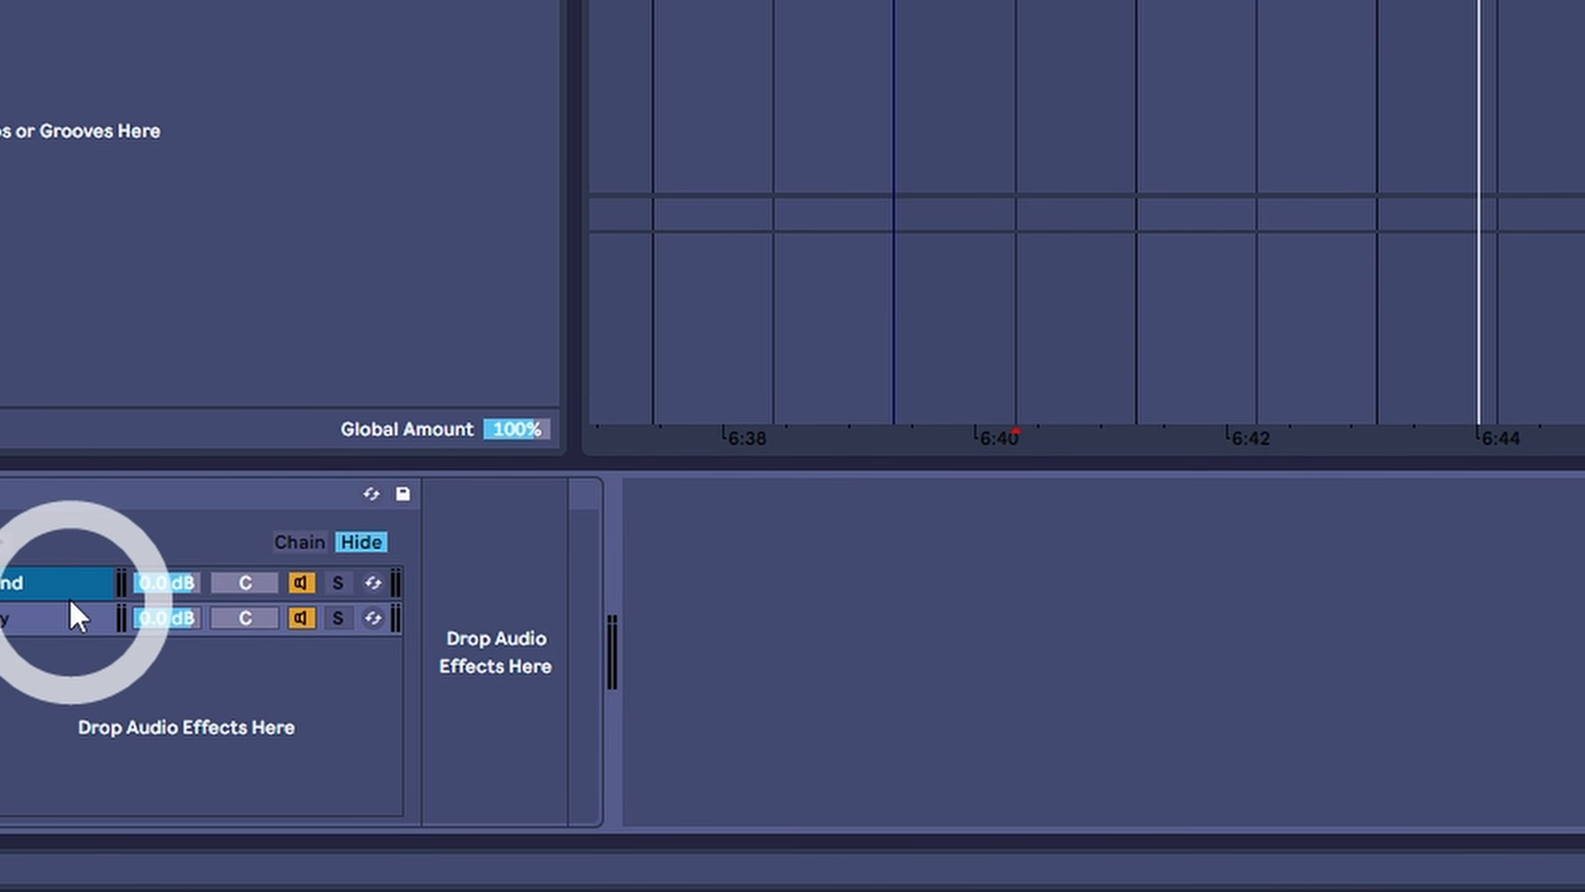
click(65, 617)
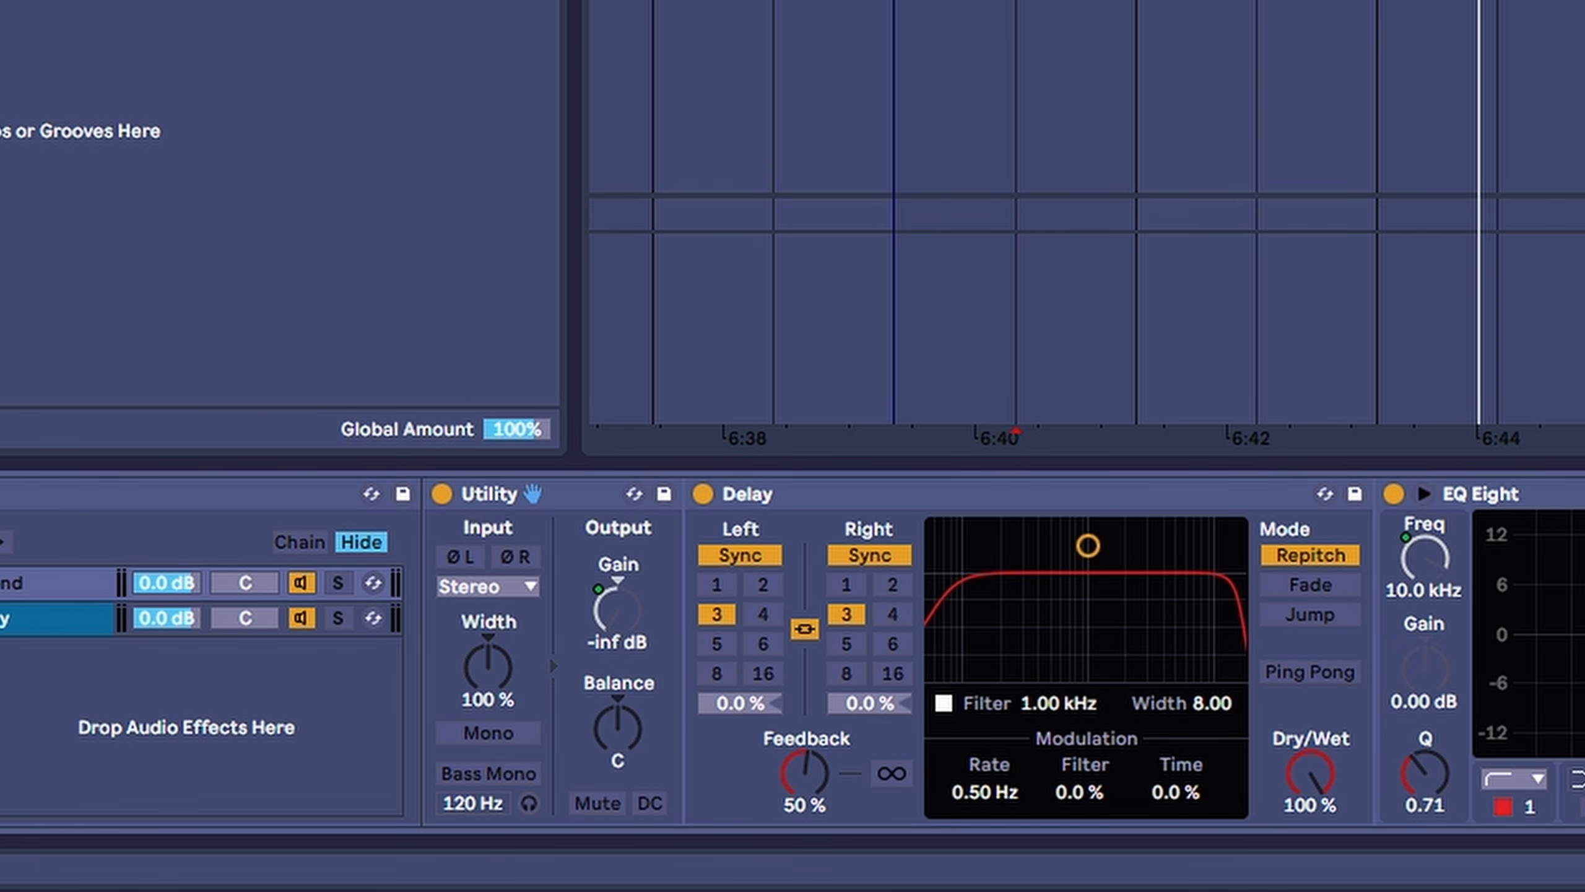
- Add a Phaser-Flanger at 100% Dry/Wet after the Delay, followed by a Compressor before EQ Eight
key(shift+Up)
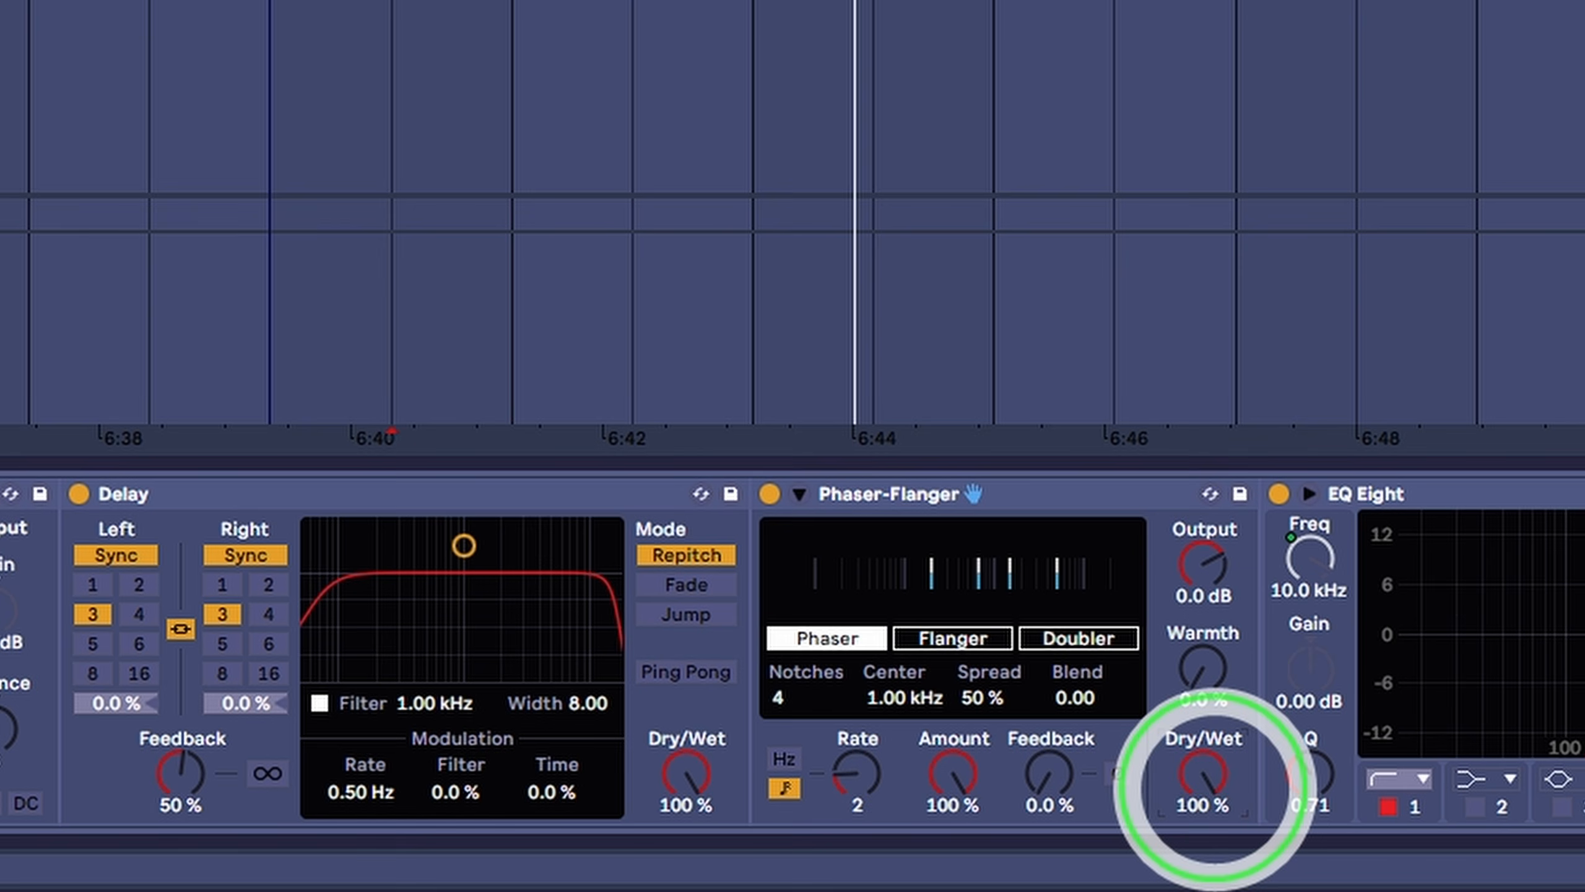
drag(1203, 784, 1214, 786)
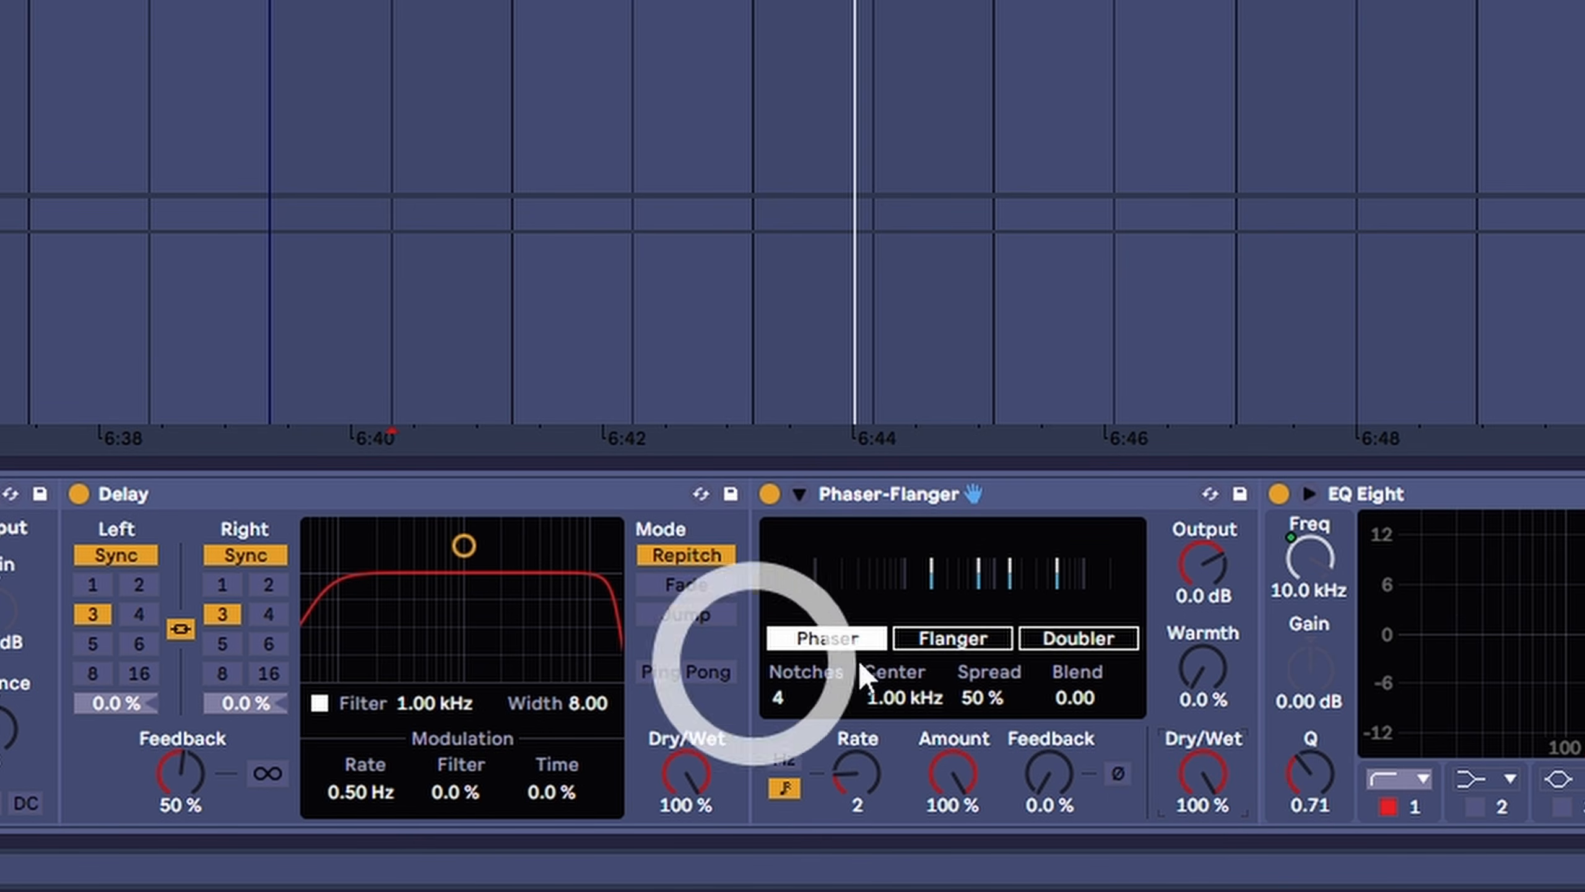
drag(1203, 805, 1201, 782)
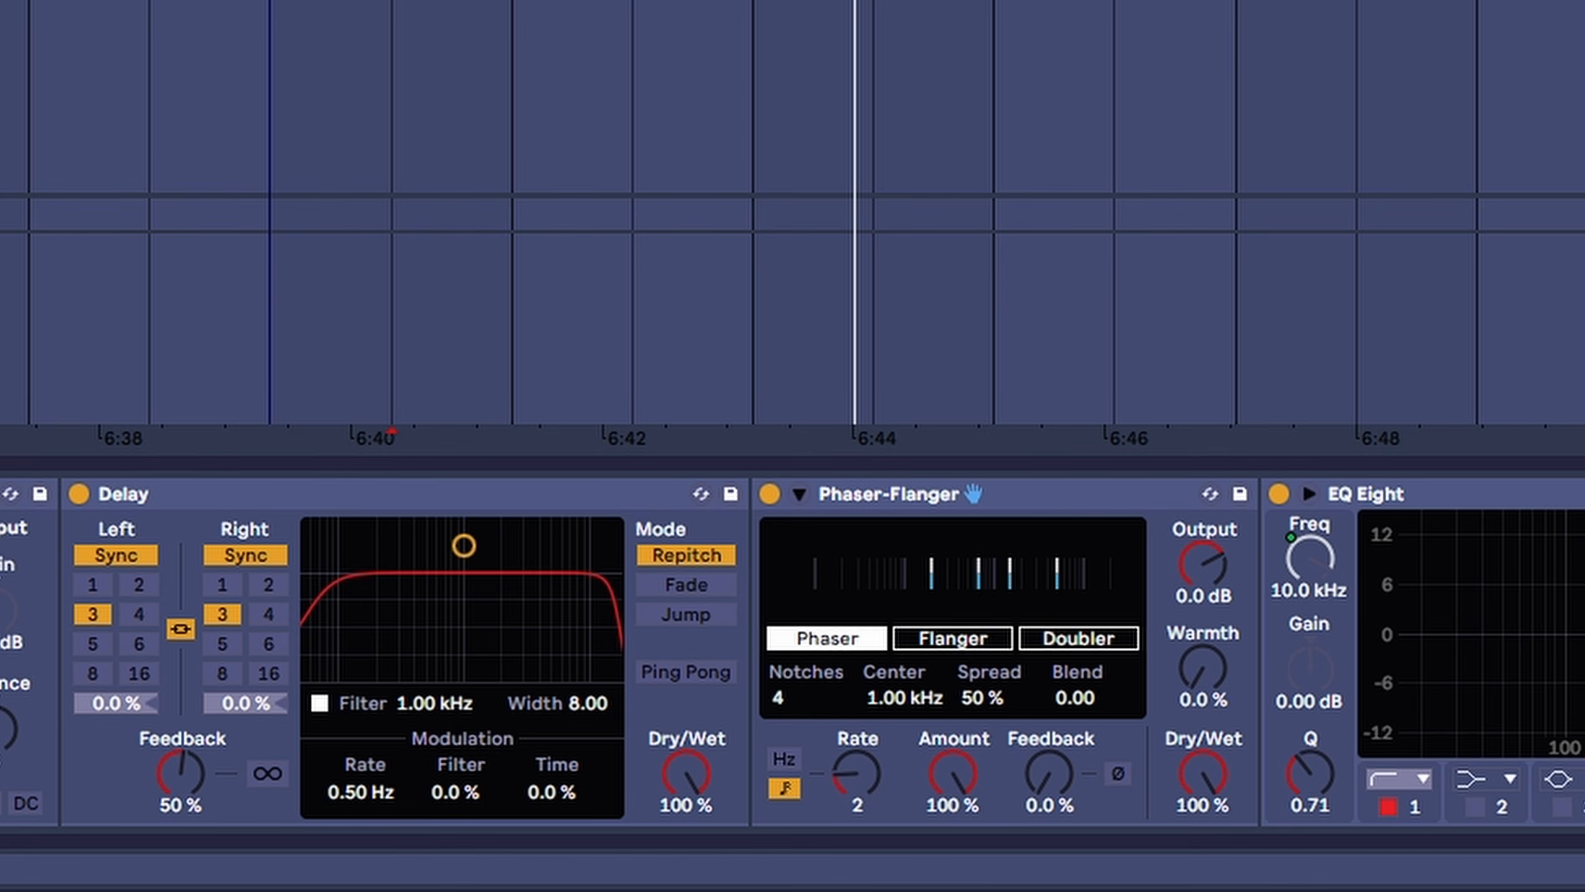
drag(1584, 737, 1274, 654)
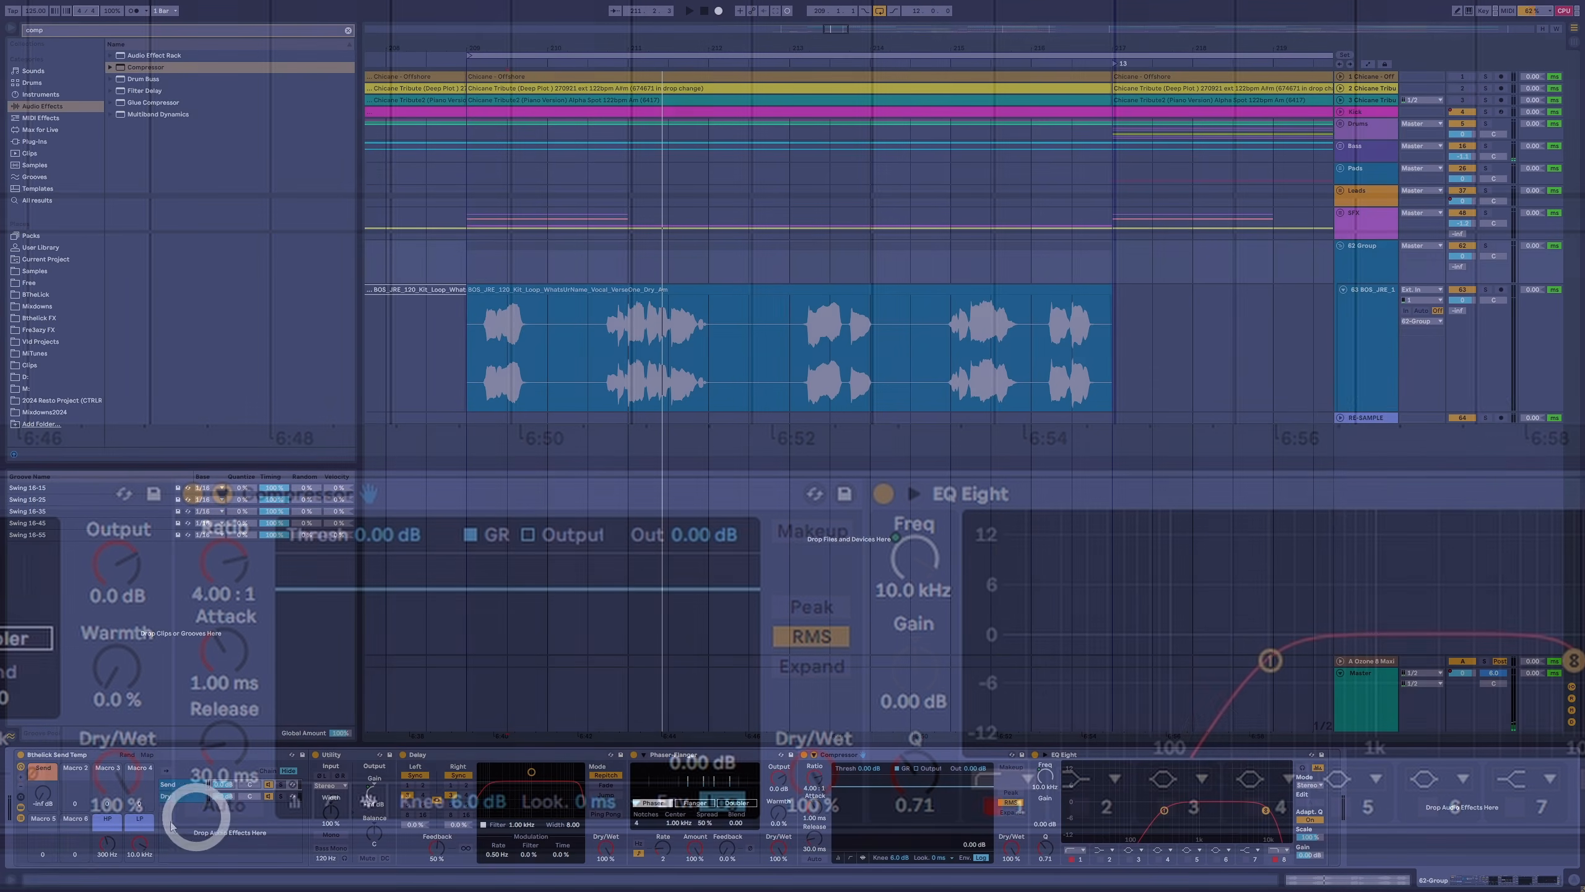
- Map the Delay's left 16th setting to Macro 2 and its Feedback to Macro 3
click(107, 843)
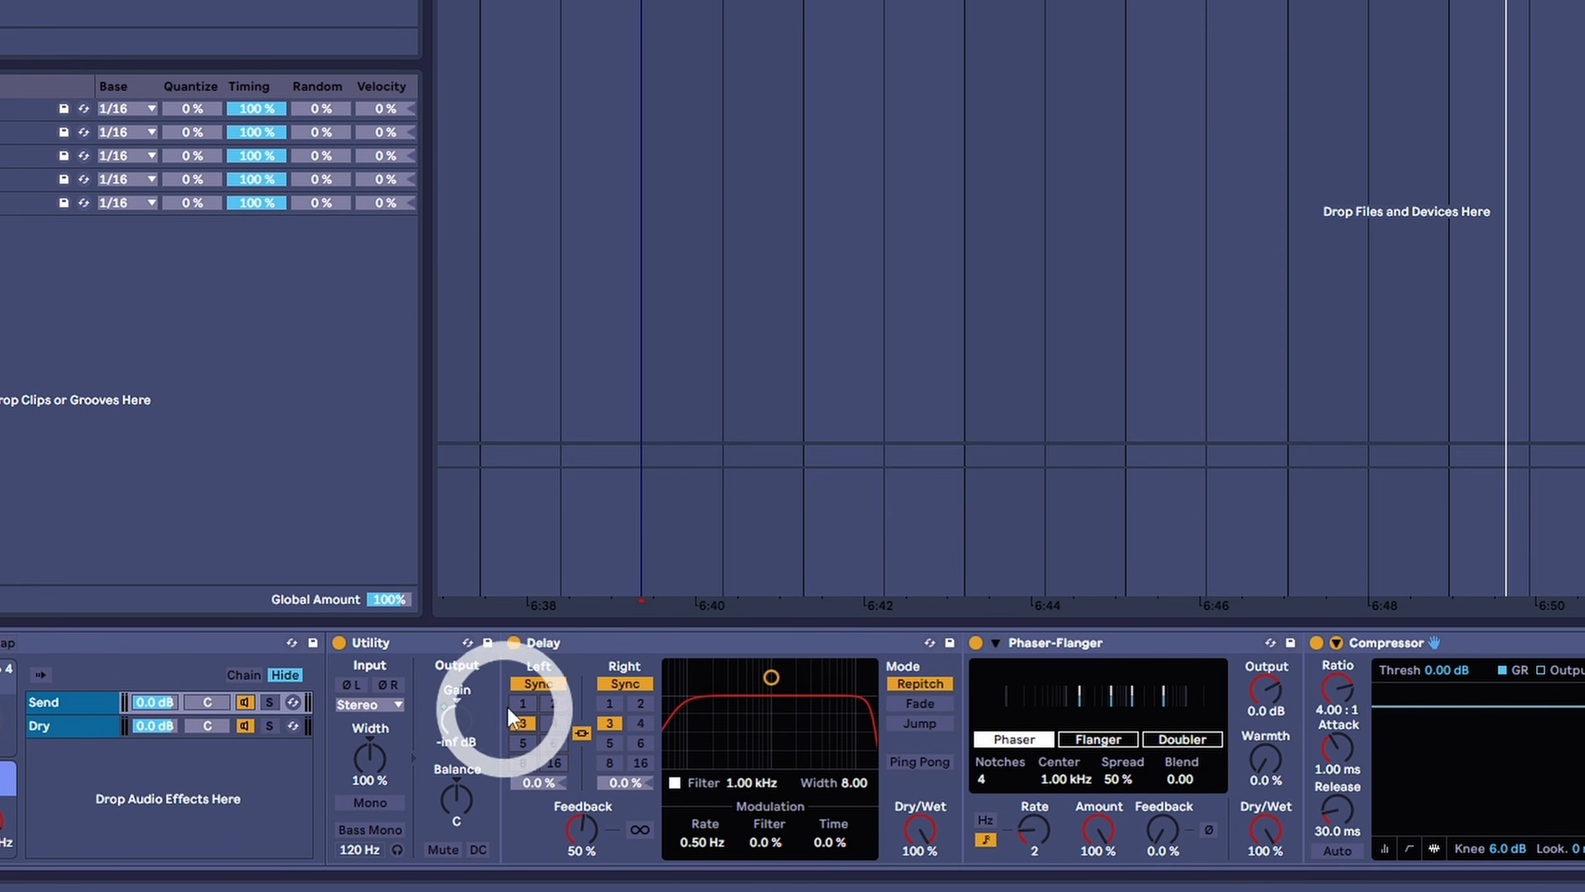
right_click(531, 717)
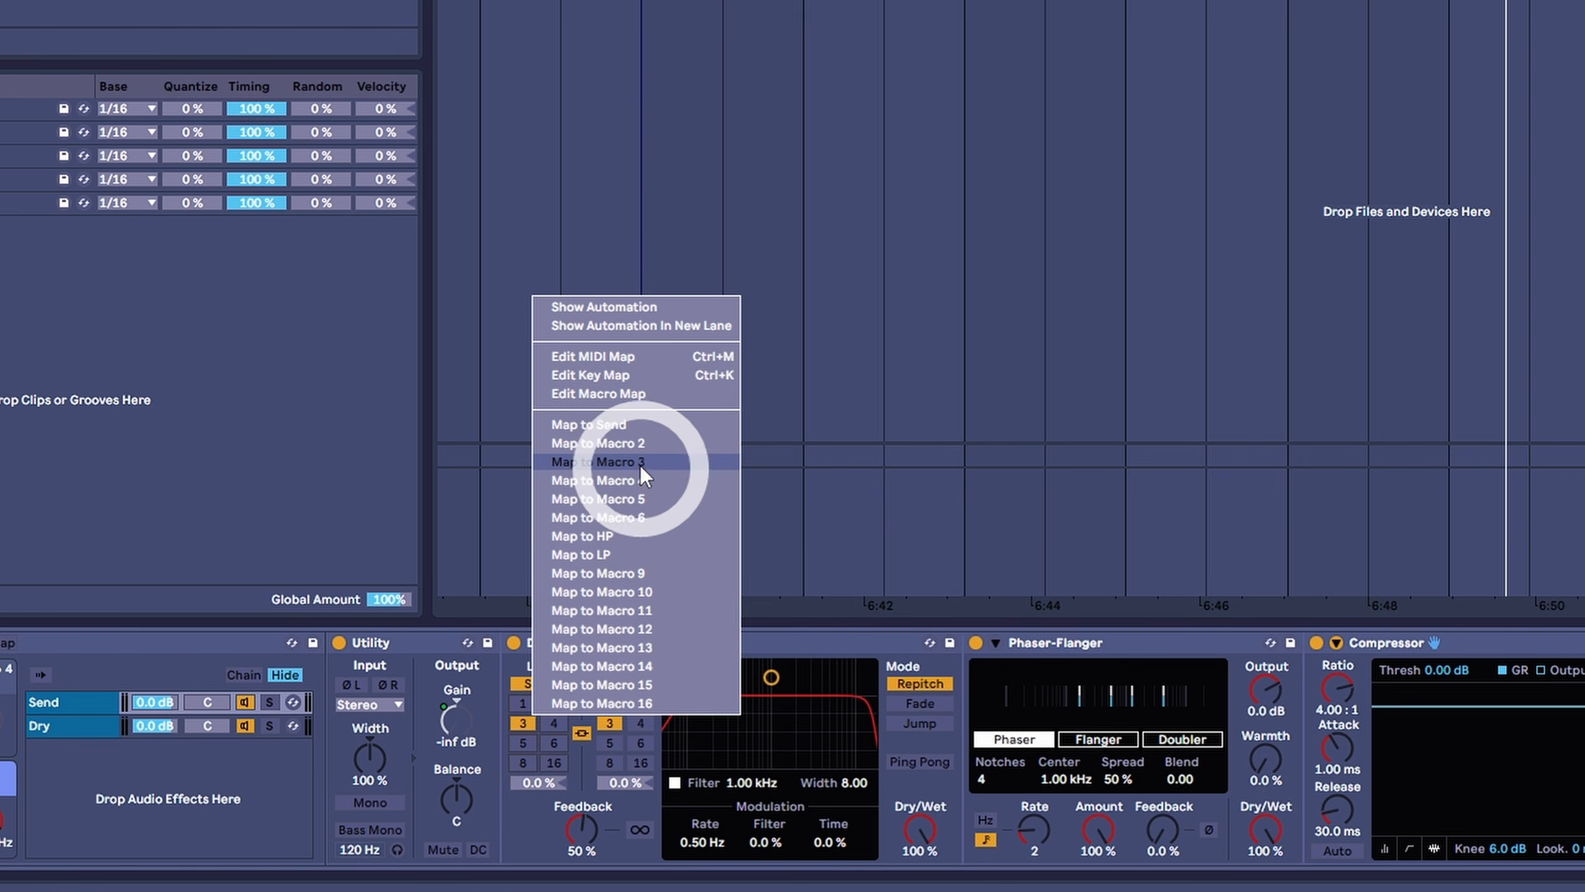
click(640, 448)
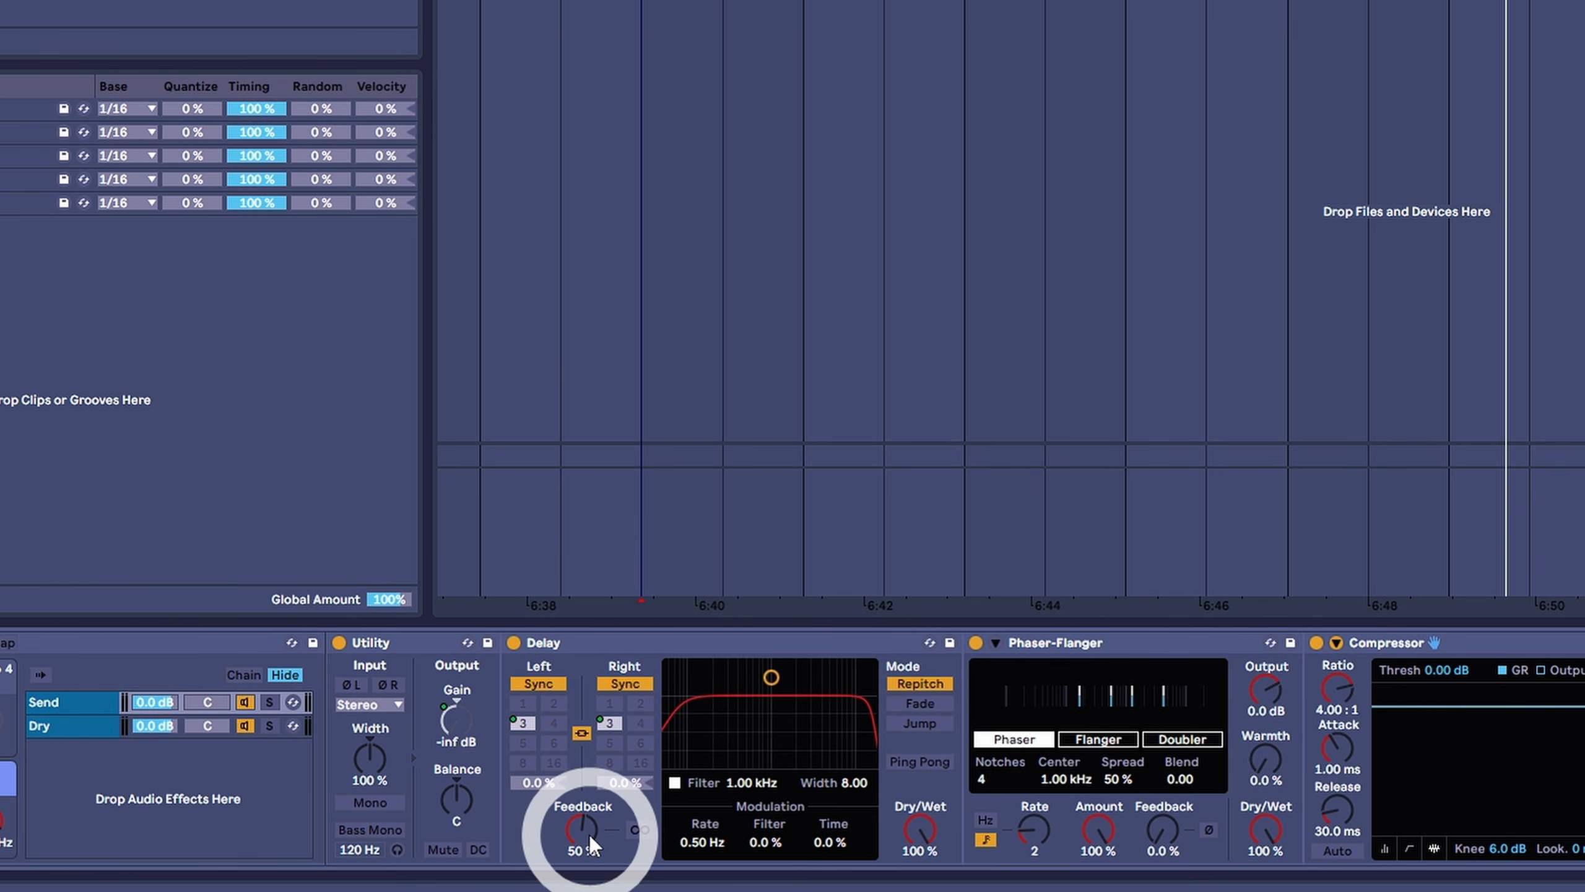
right_click(577, 846)
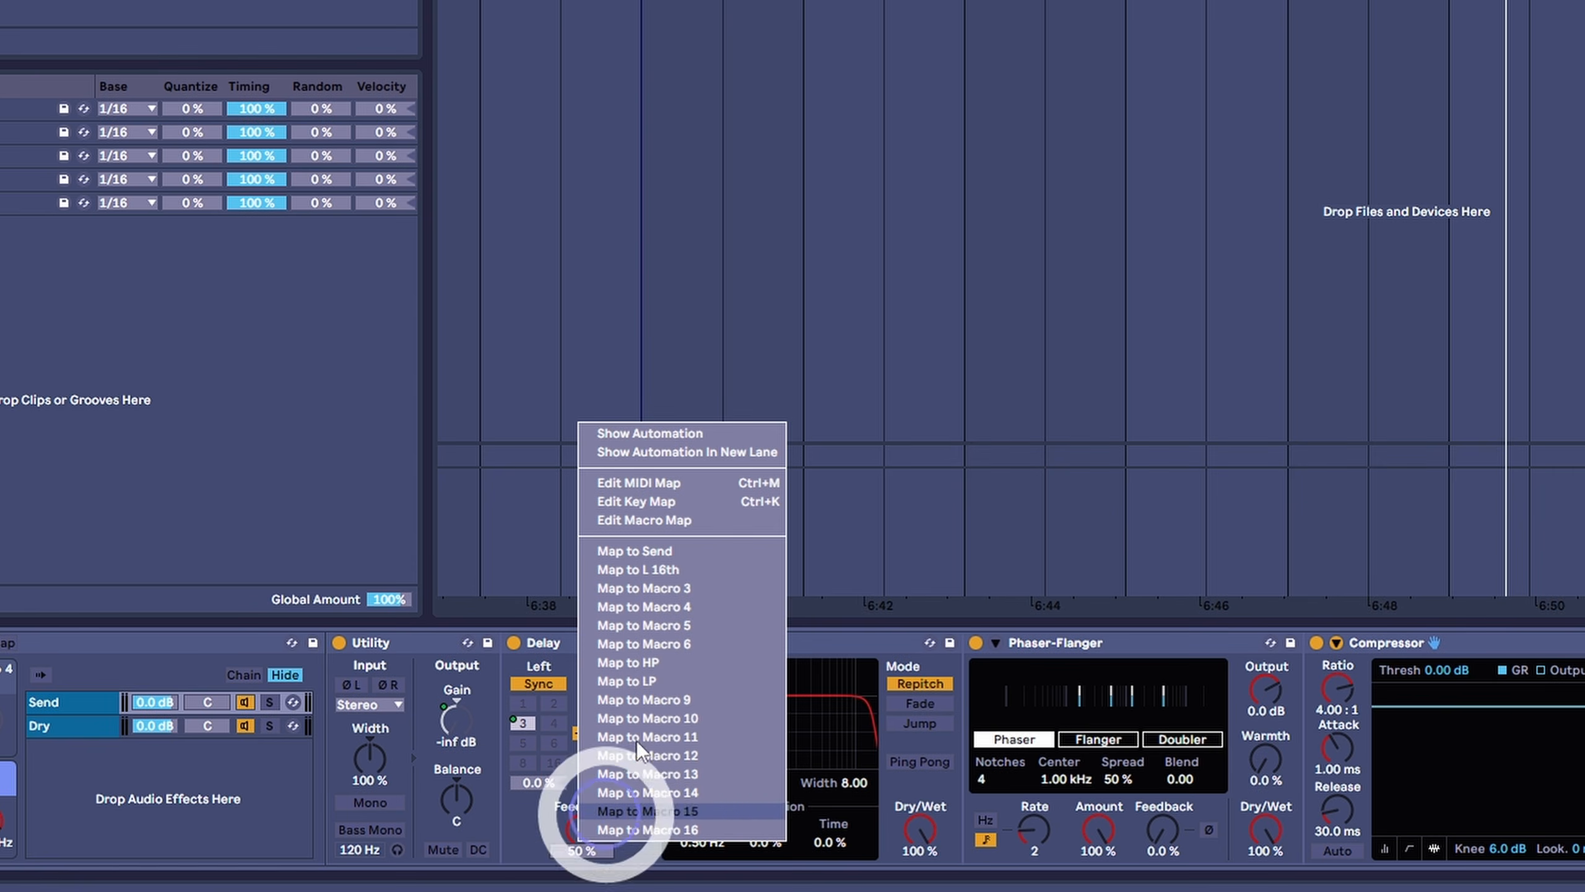
click(685, 590)
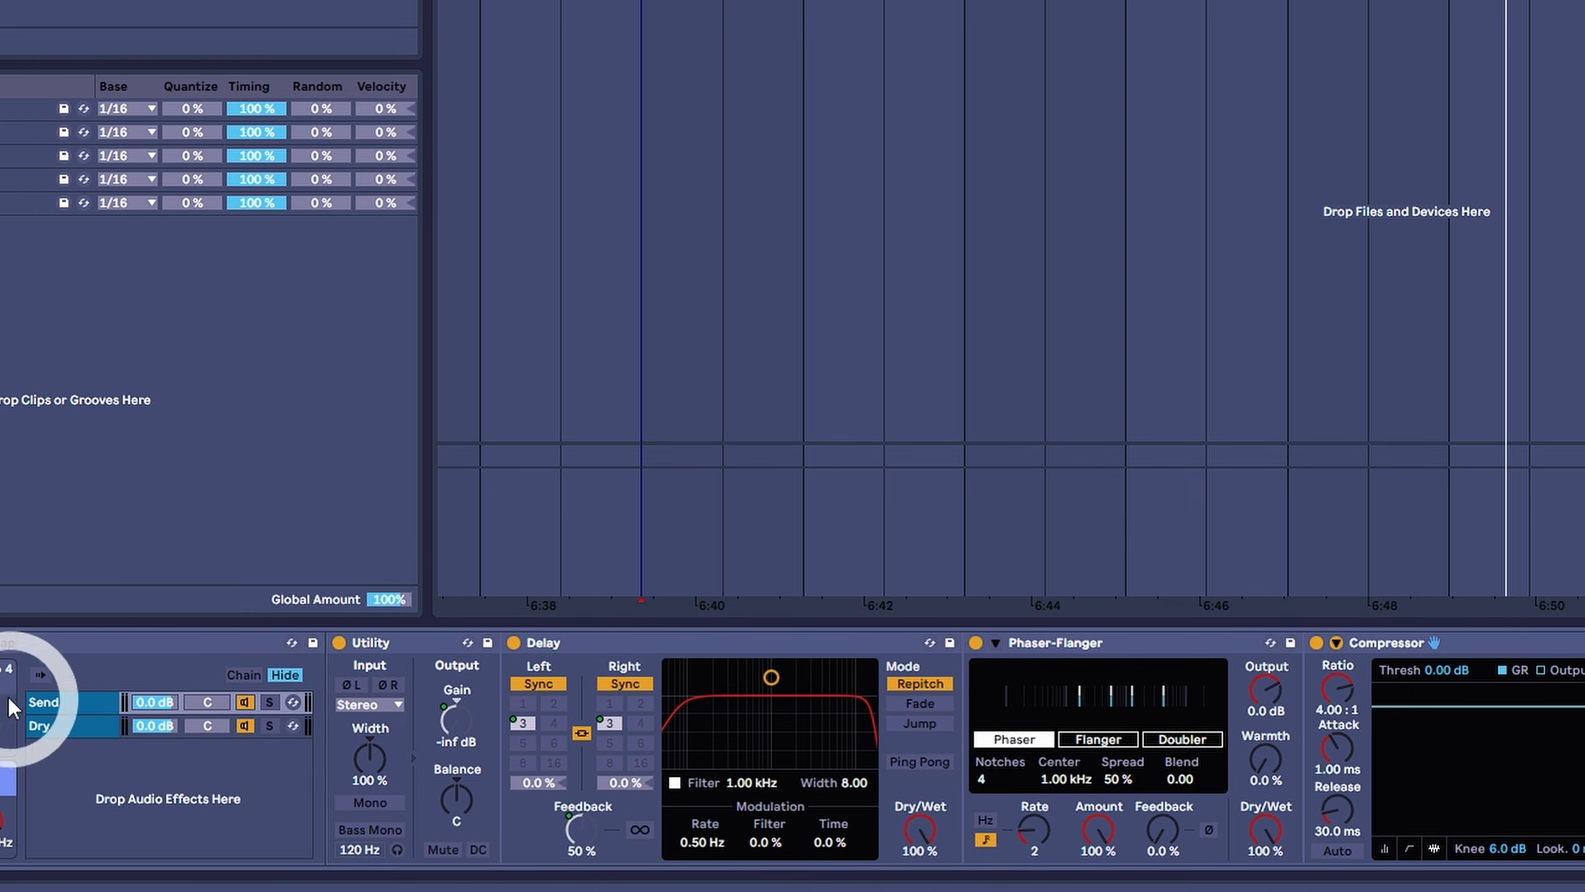
- Map the Phaser-Flanger's Dry/Wet, at 100%, to Macro 4 of the rack
drag(1265, 830, 1265, 840)
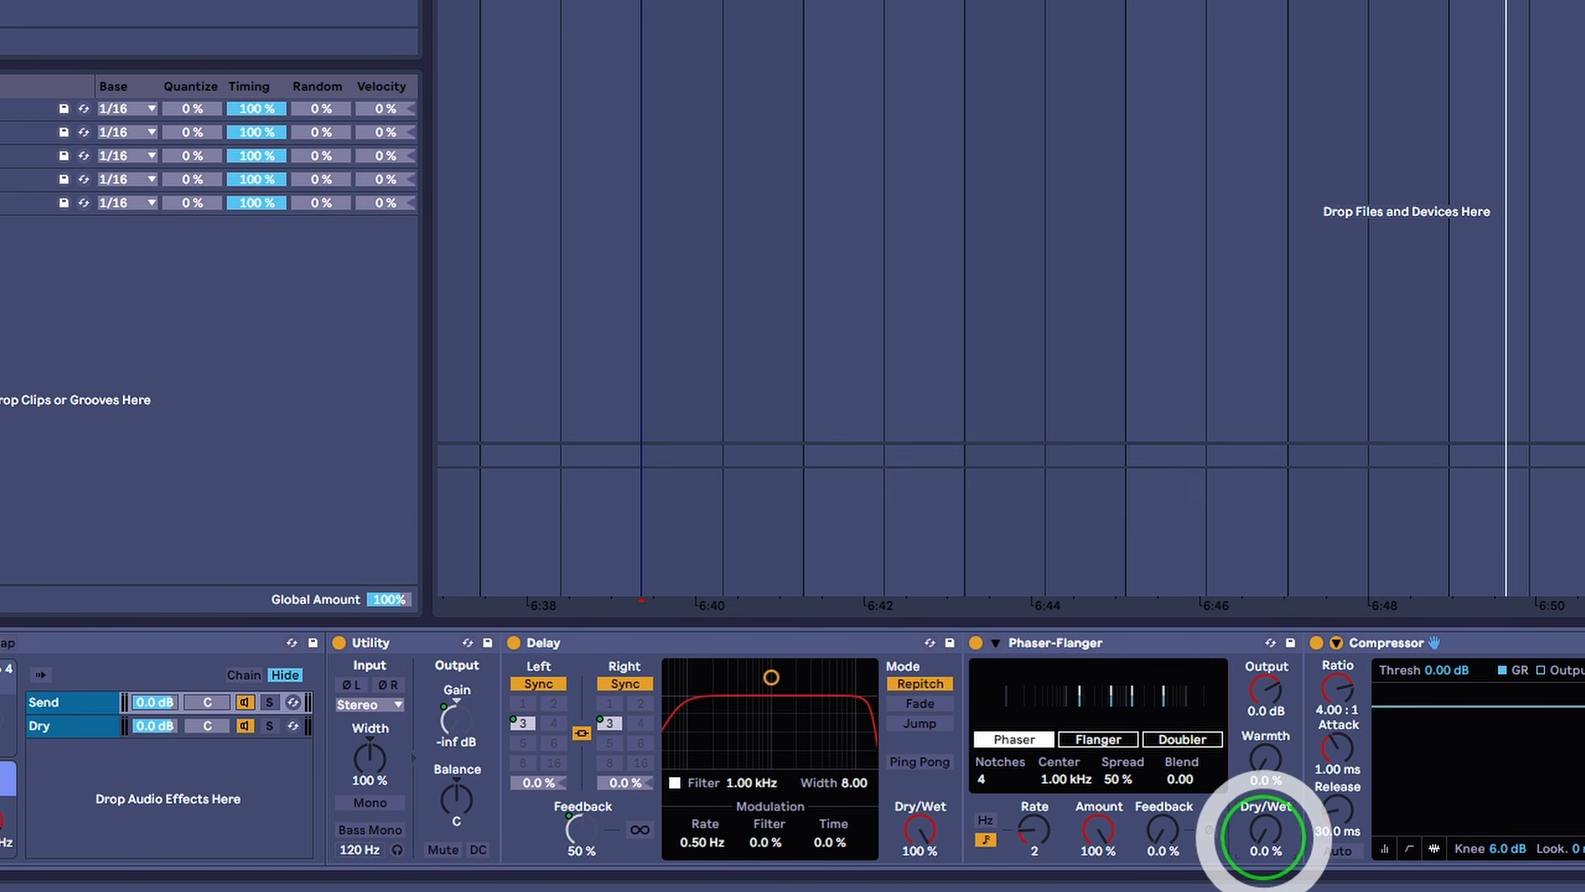
right_click(1263, 837)
click(1386, 609)
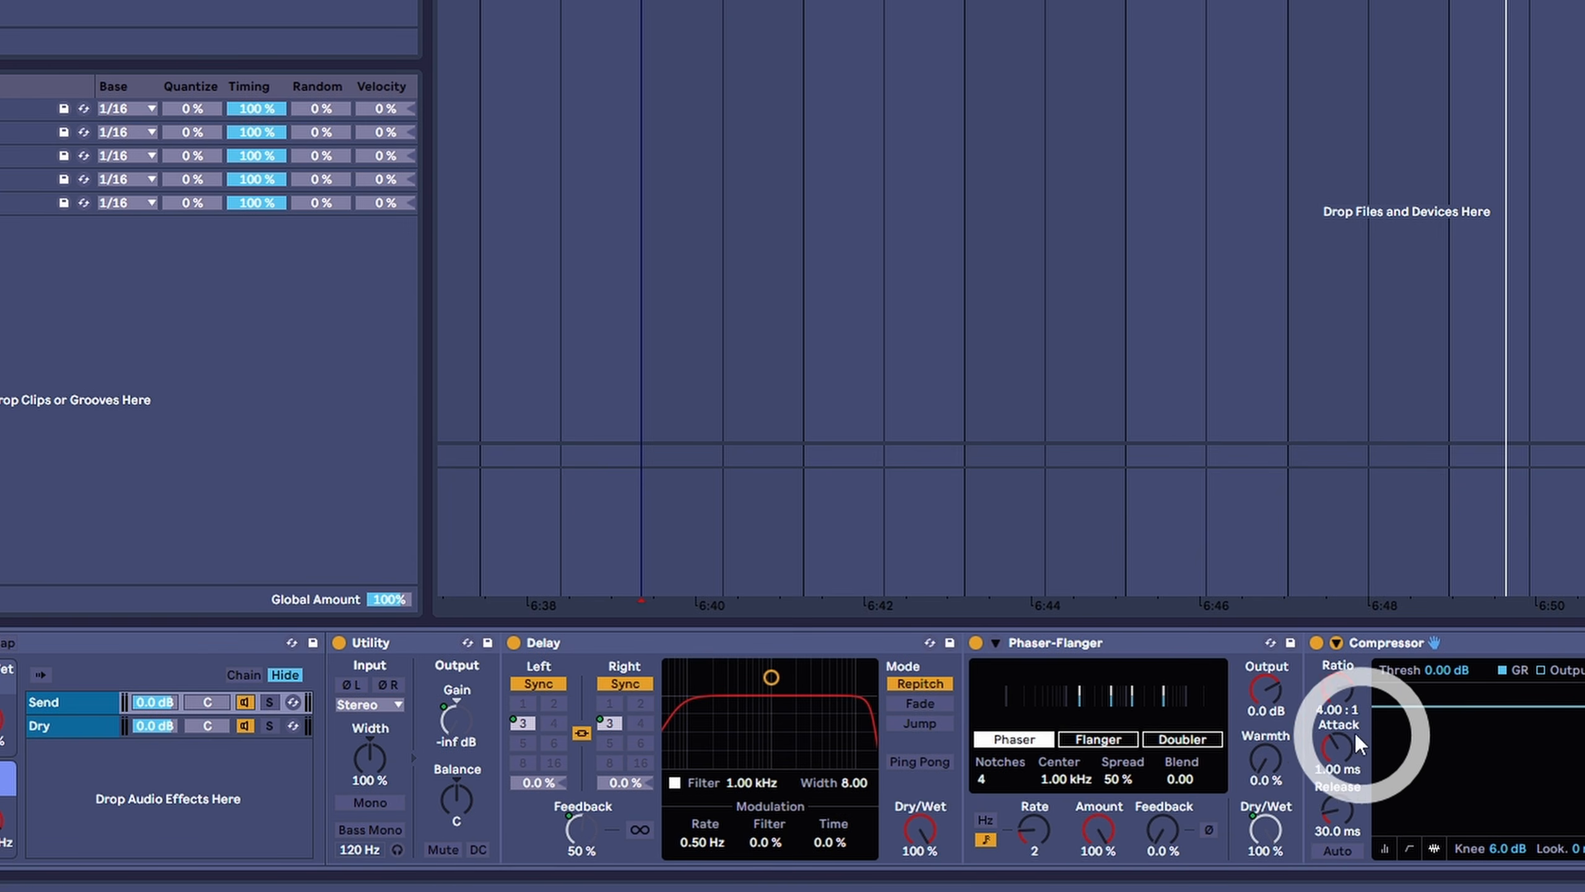
- Enable the Compressor's sidechain with 62-Group as its audio source, tapped Pre FX
click(1336, 643)
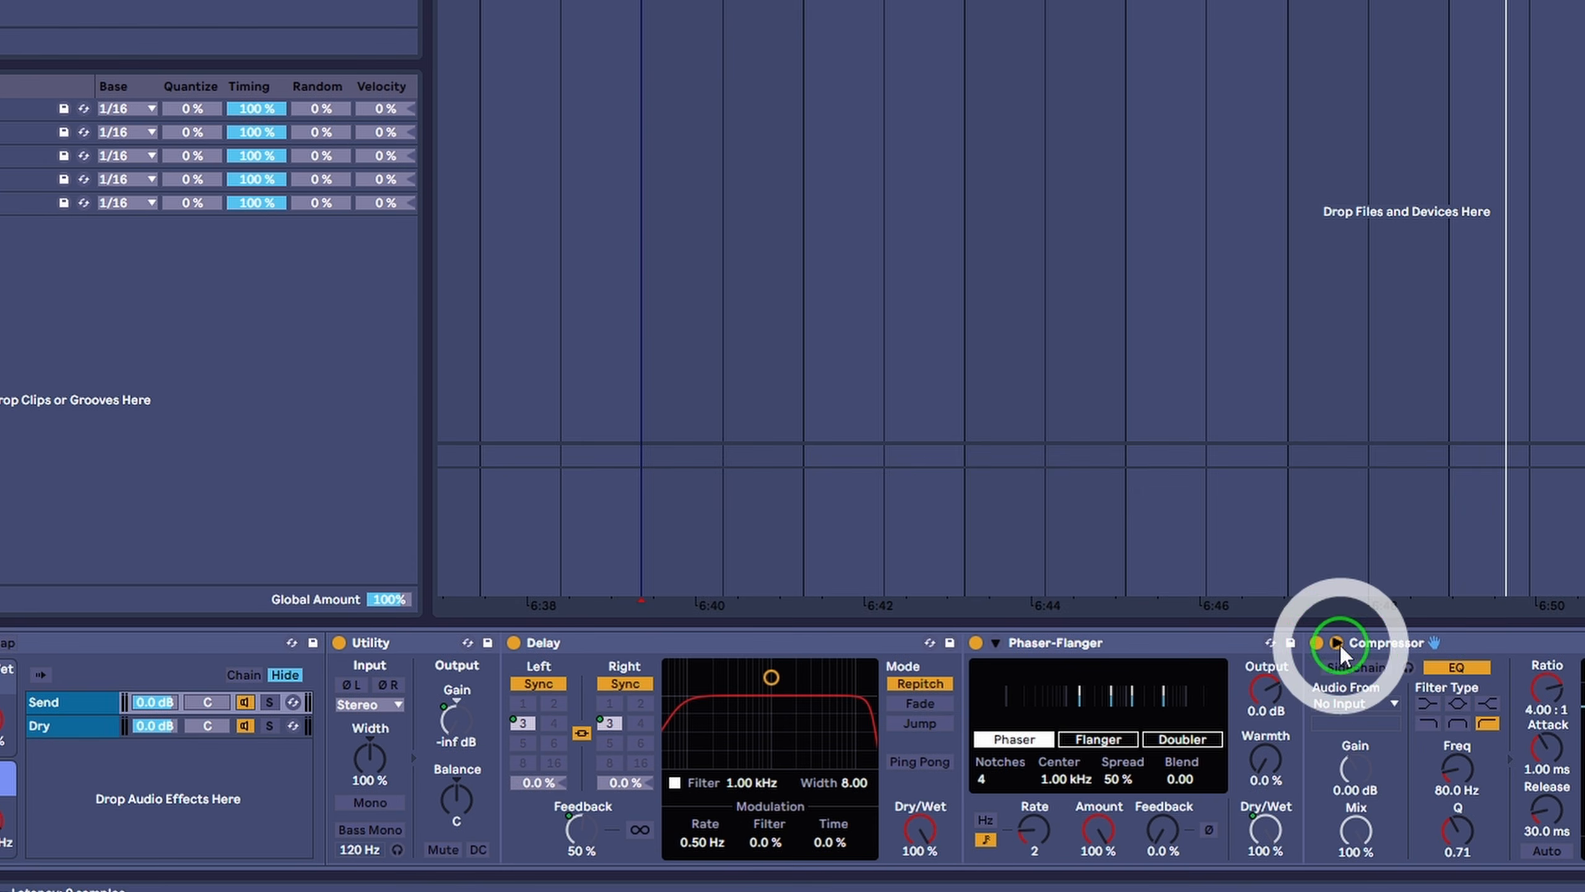
click(1349, 704)
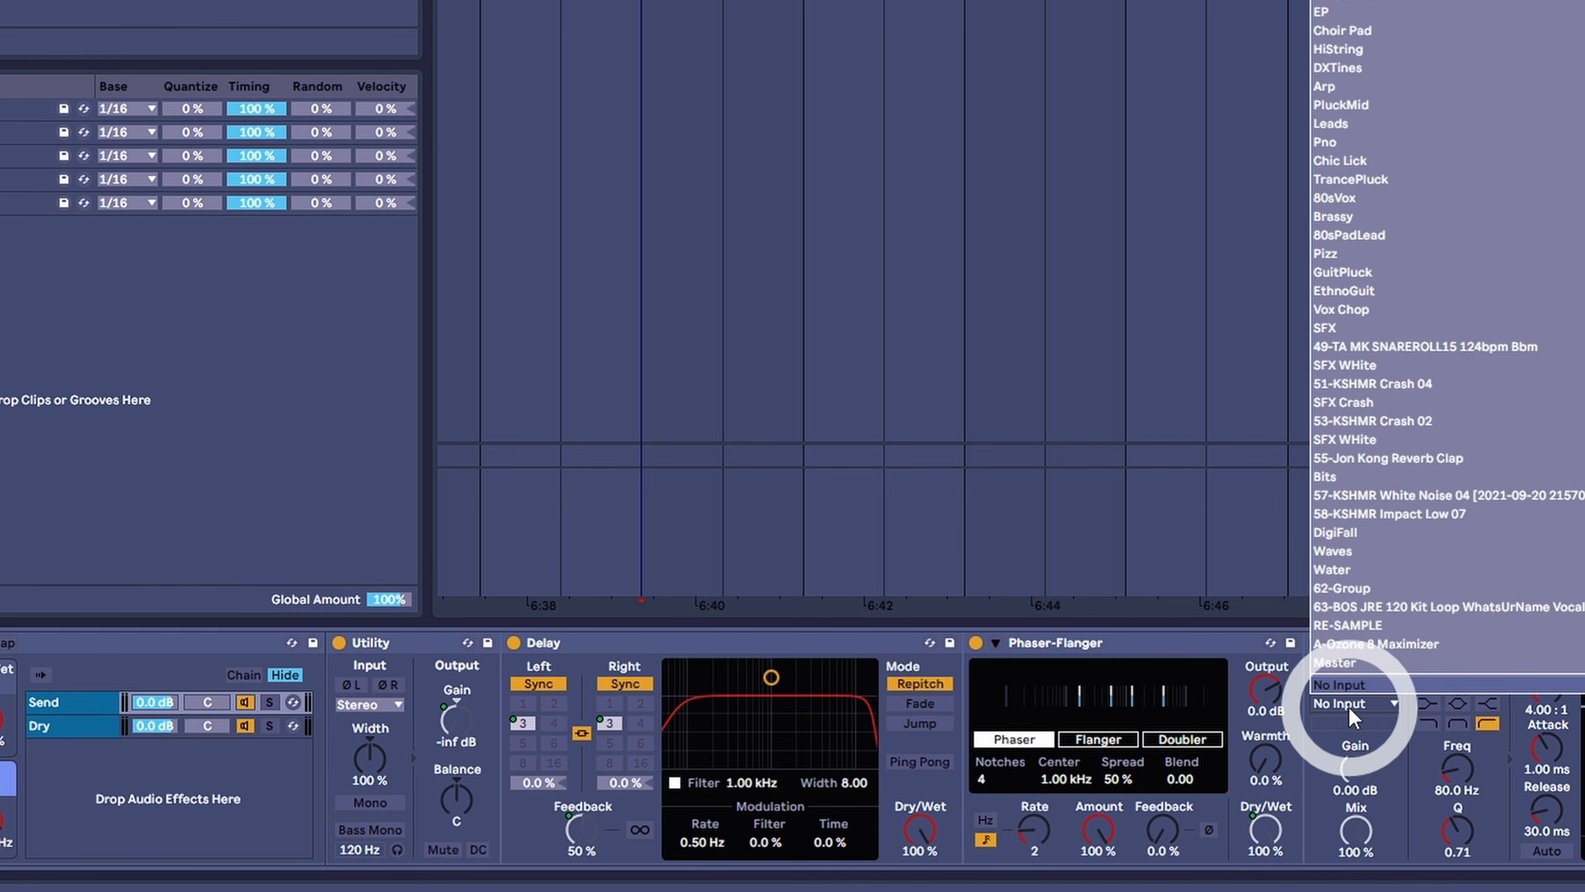
click(1336, 595)
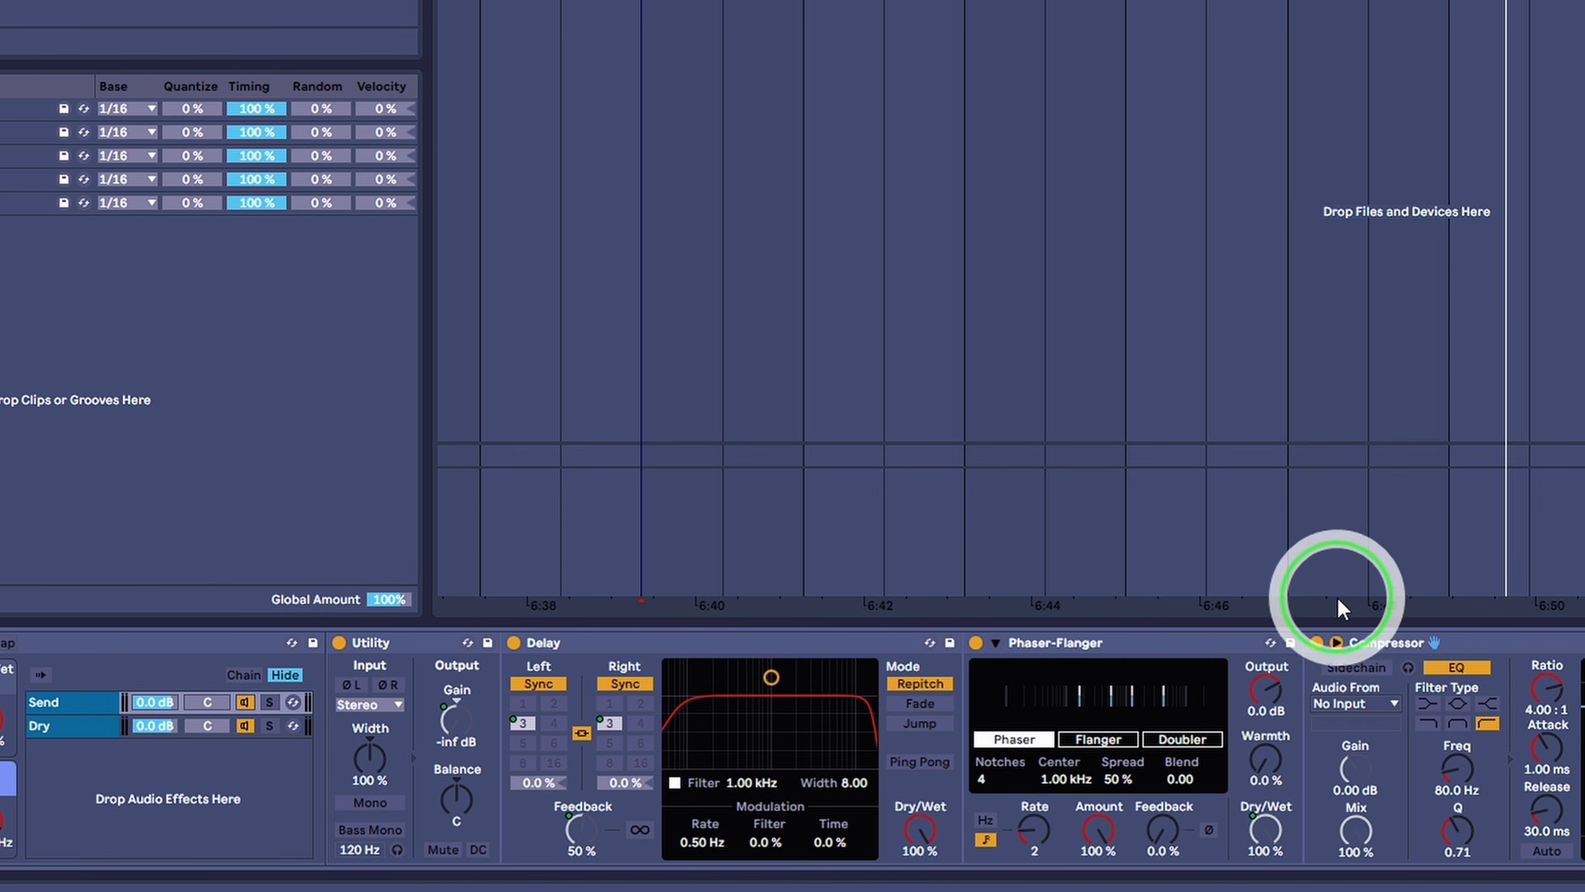
click(1354, 725)
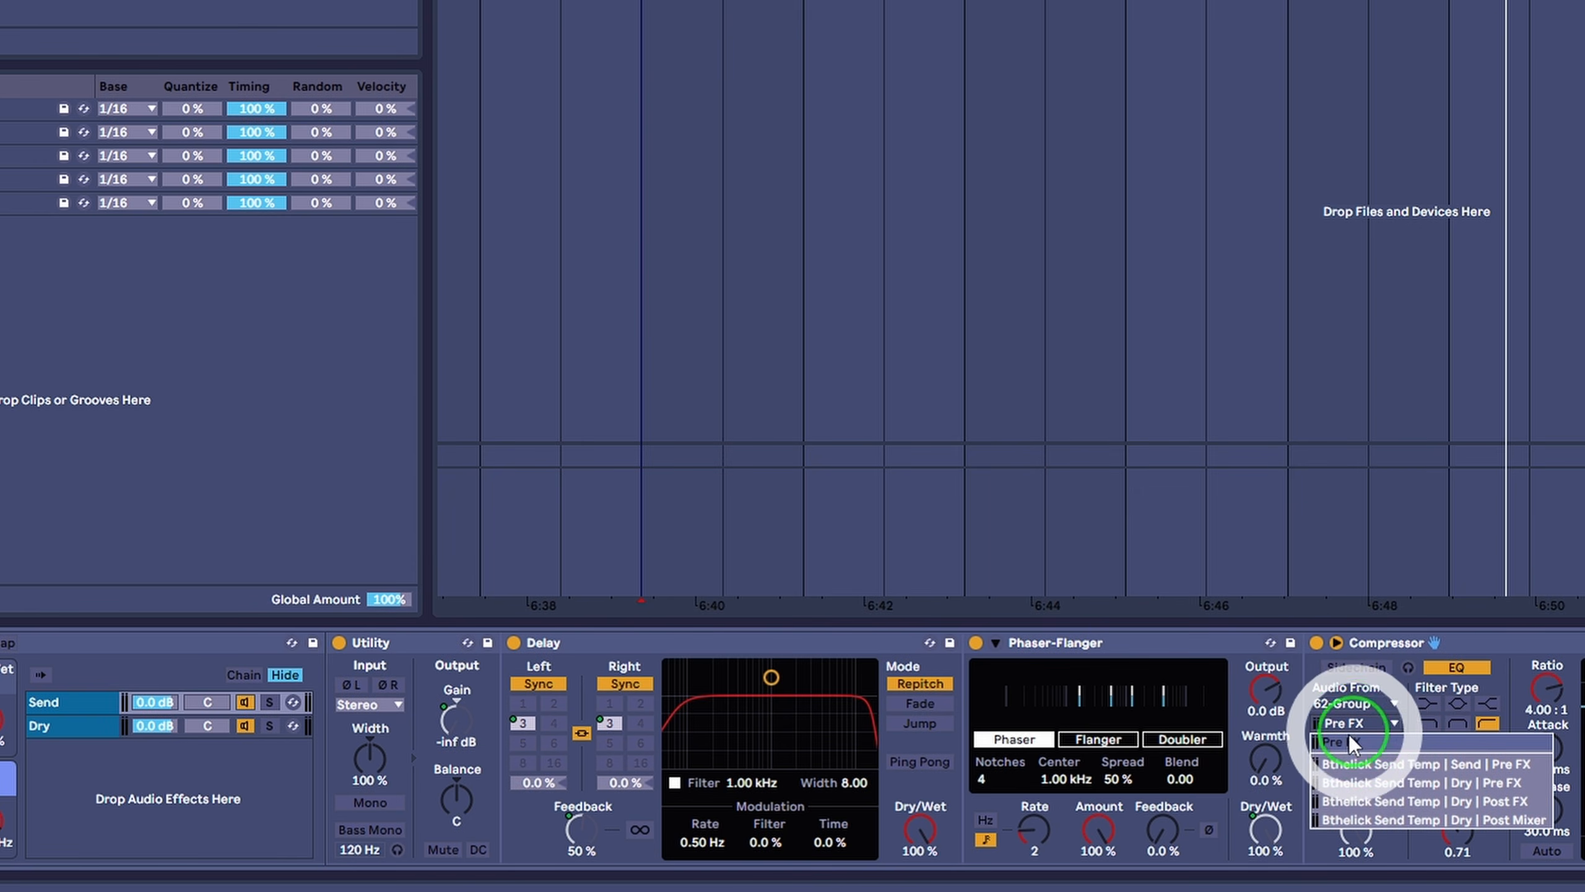
click(1355, 740)
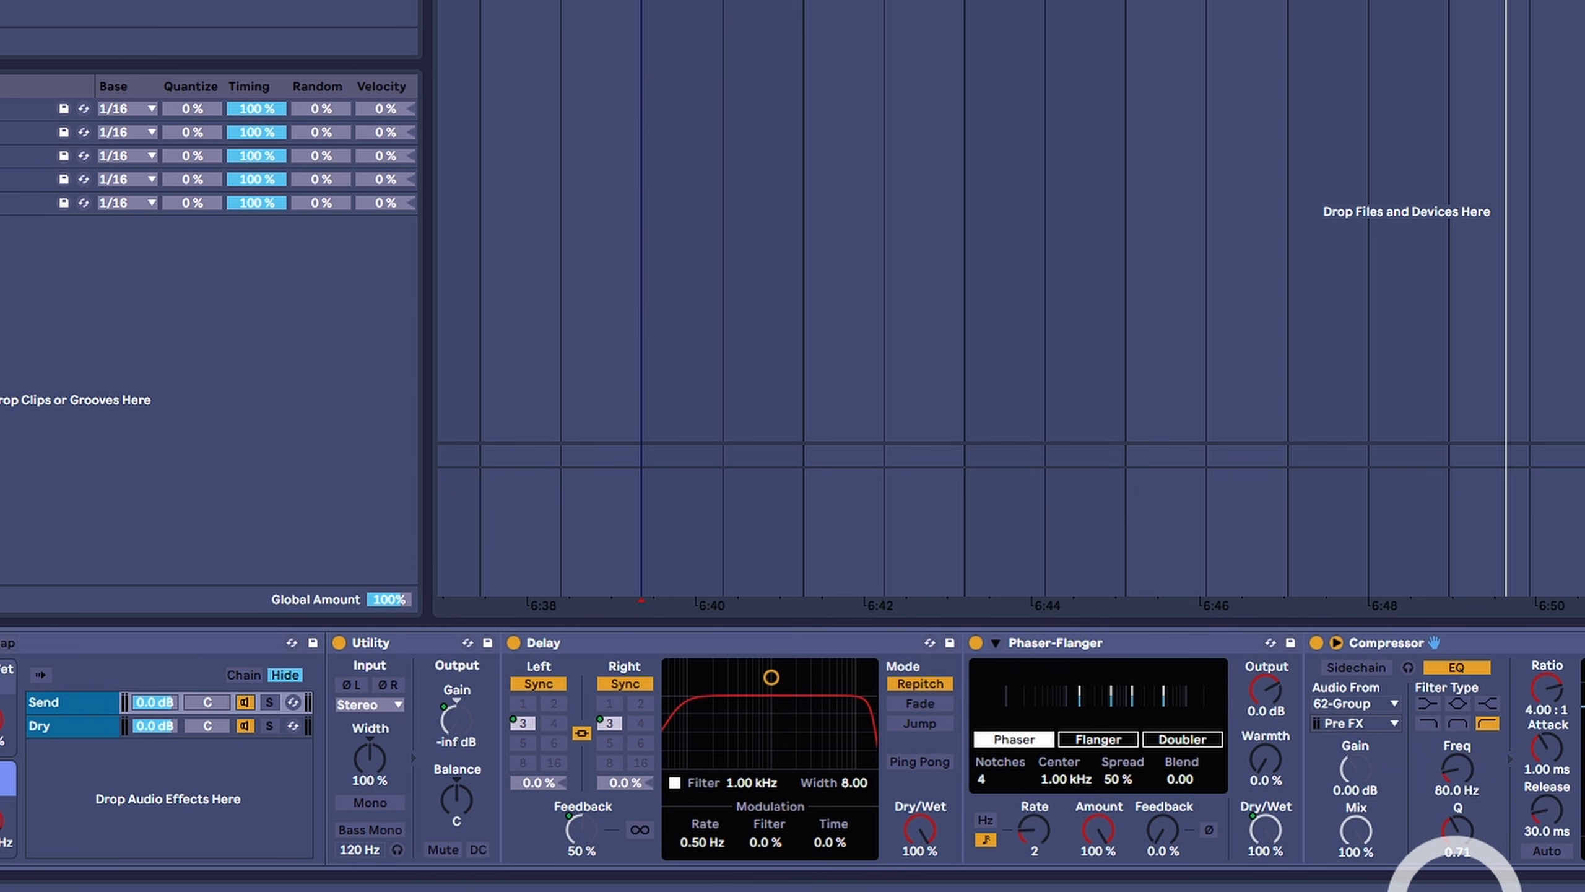
click(1368, 669)
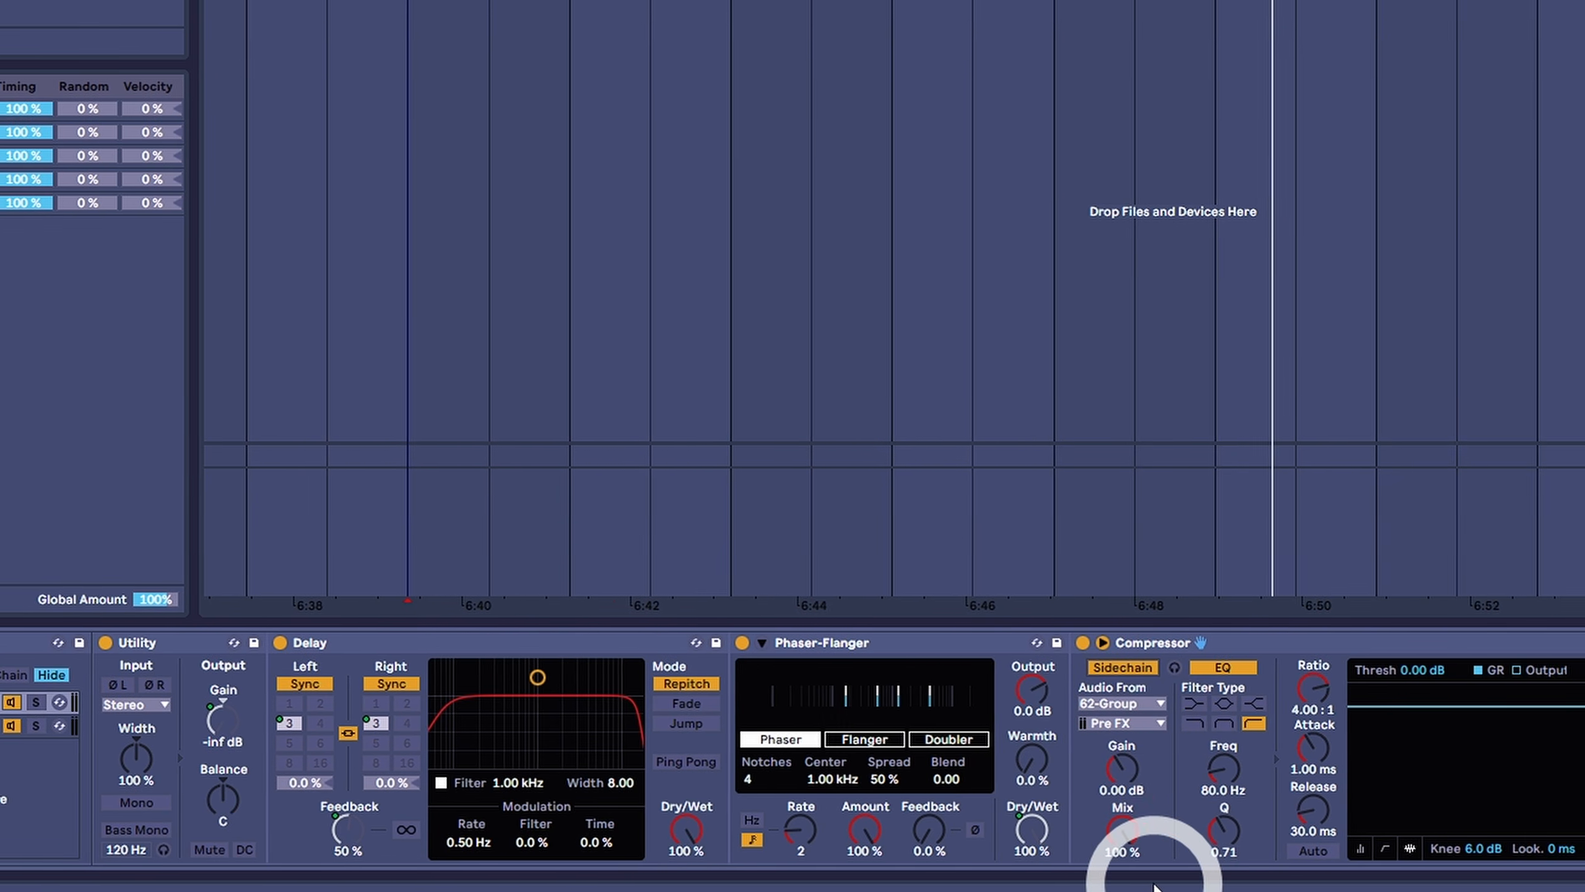
- Map the Compressor's Ratio to Macro 5, named Duck, and adjust the Compressor's threshold
right_click(1261, 683)
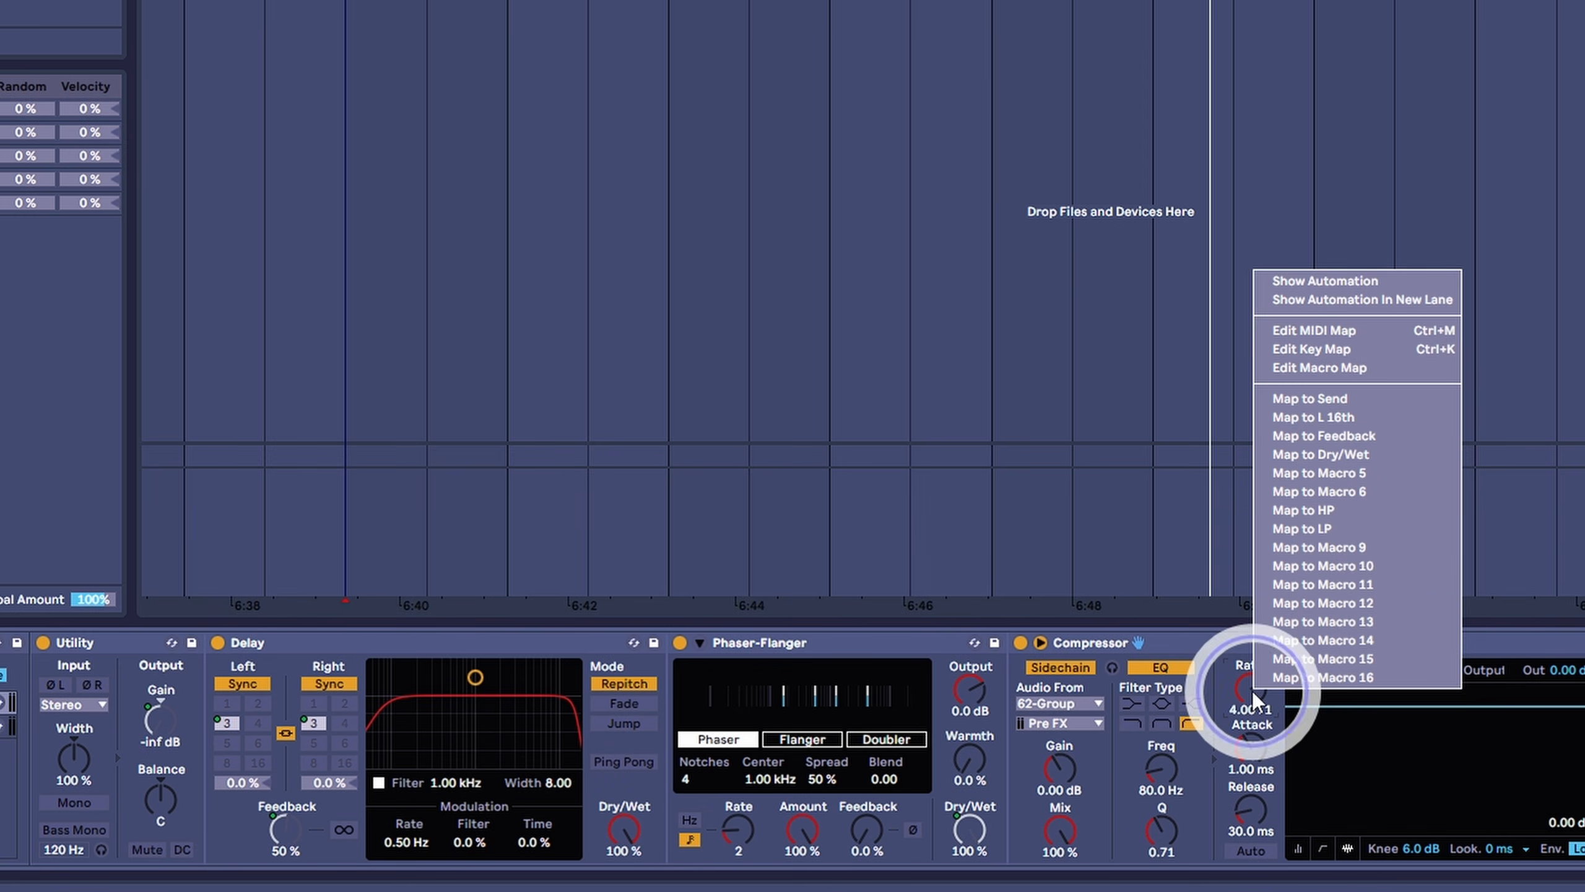
click(1335, 480)
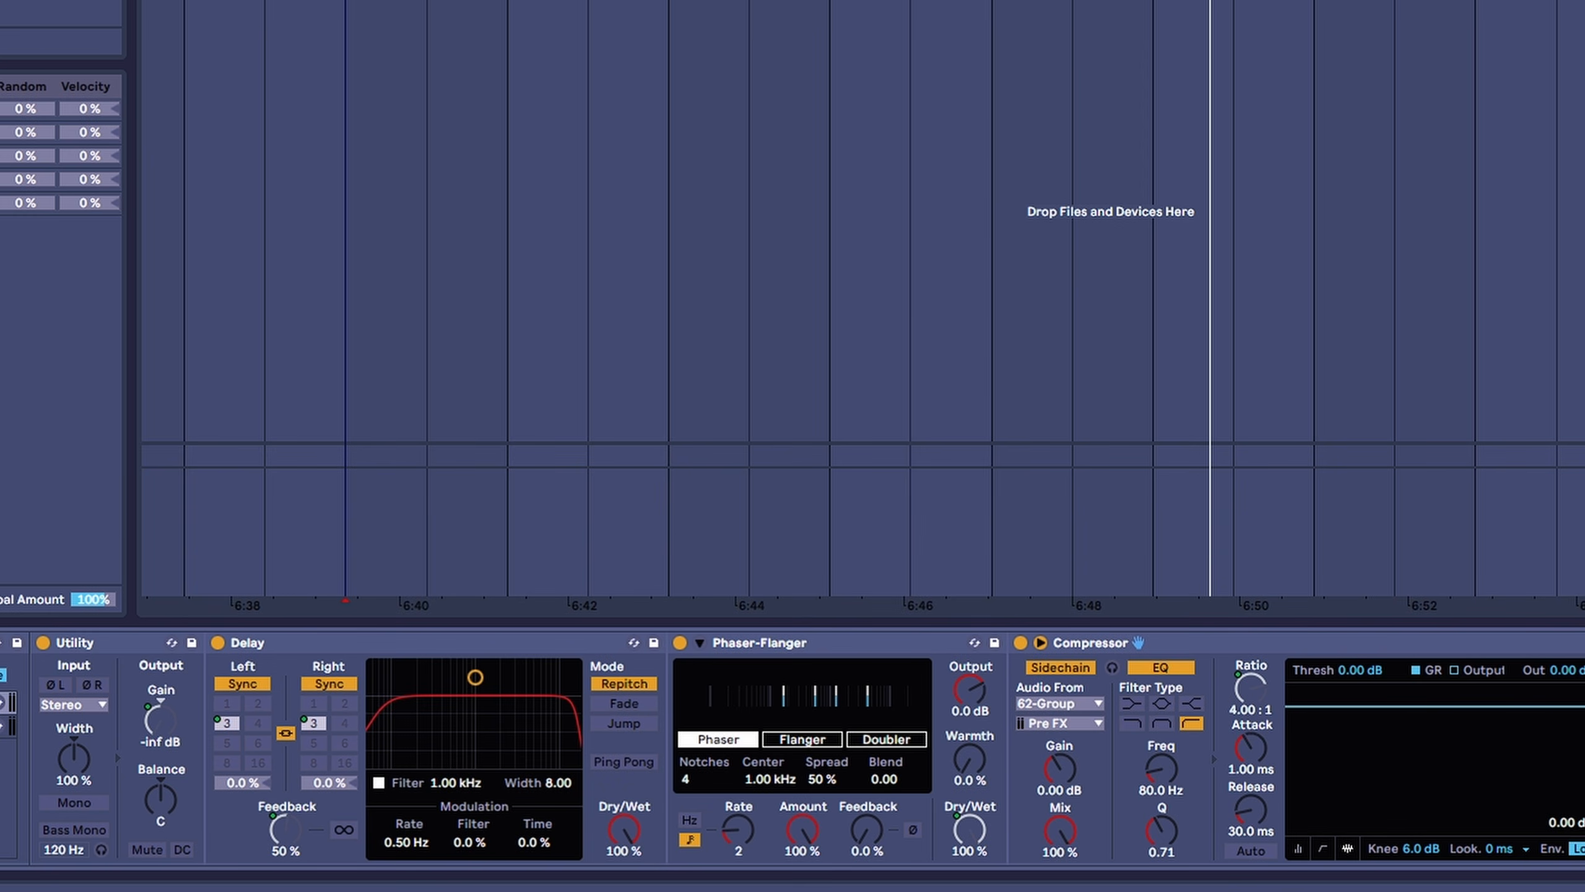
drag(1378, 668, 1378, 671)
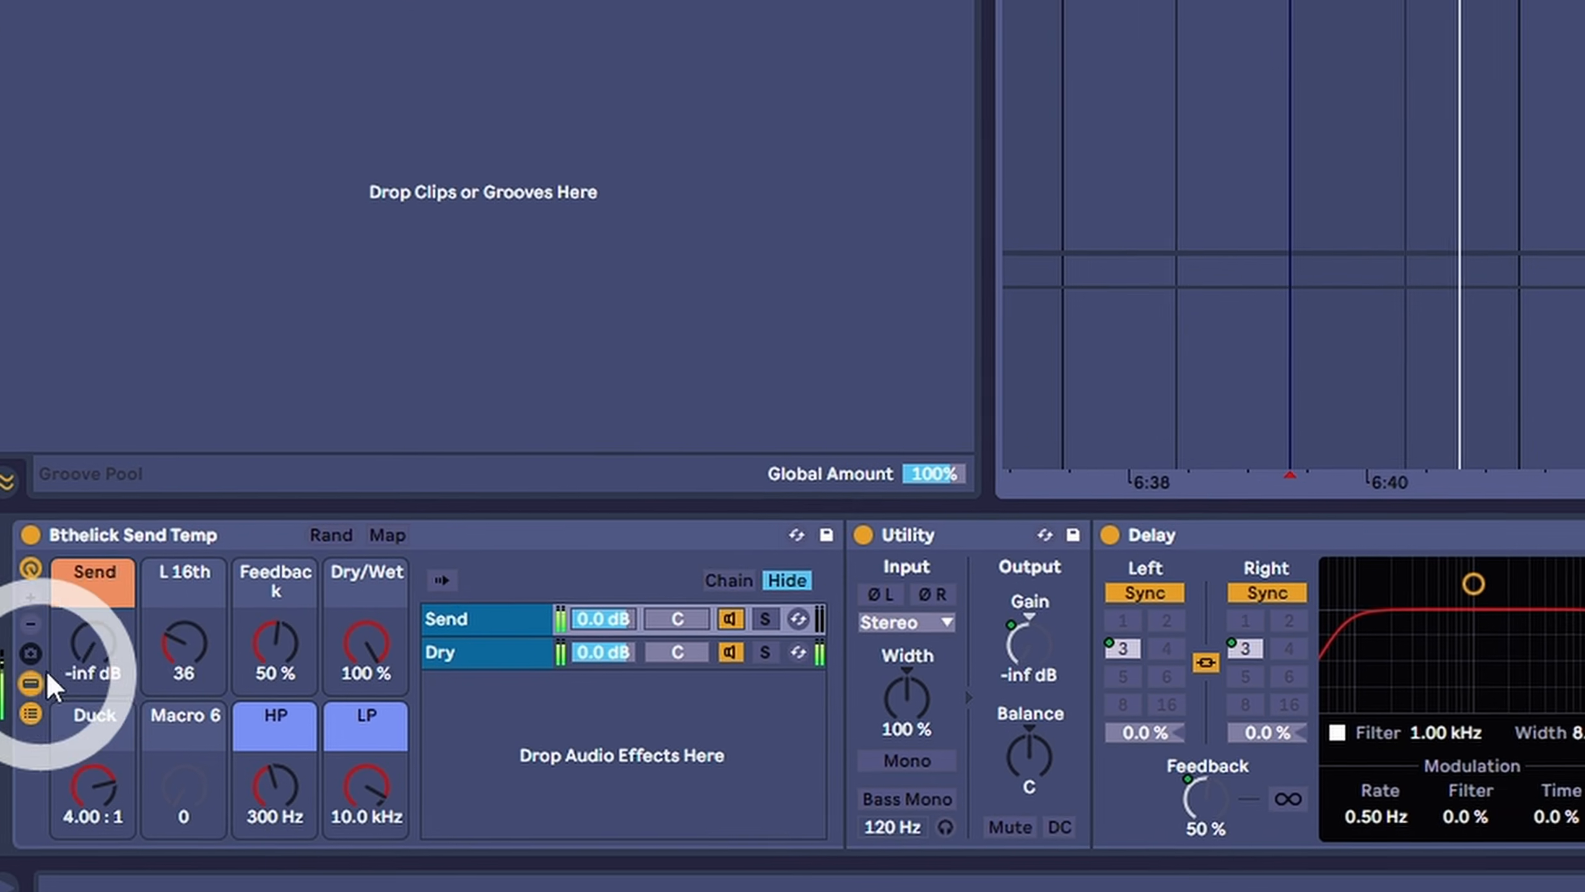
- Raise the rack's Send macro to 0.83 dB and reduce the Duck macro to 1.00 : 1 during playback
drag(42, 793, 41, 792)
drag(109, 631, 110, 619)
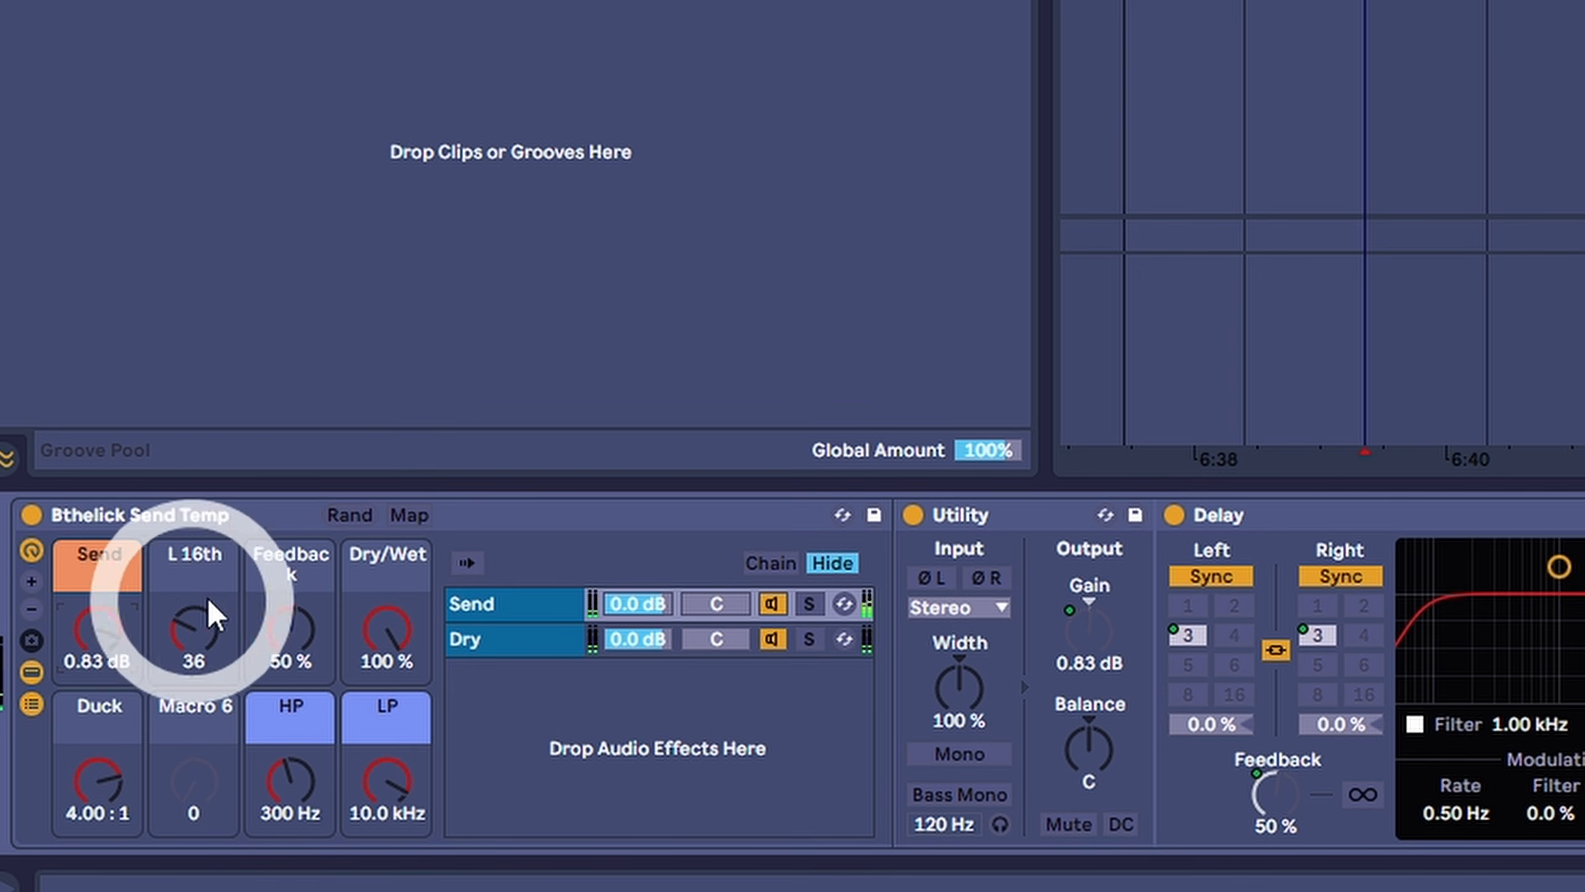
drag(103, 787, 105, 812)
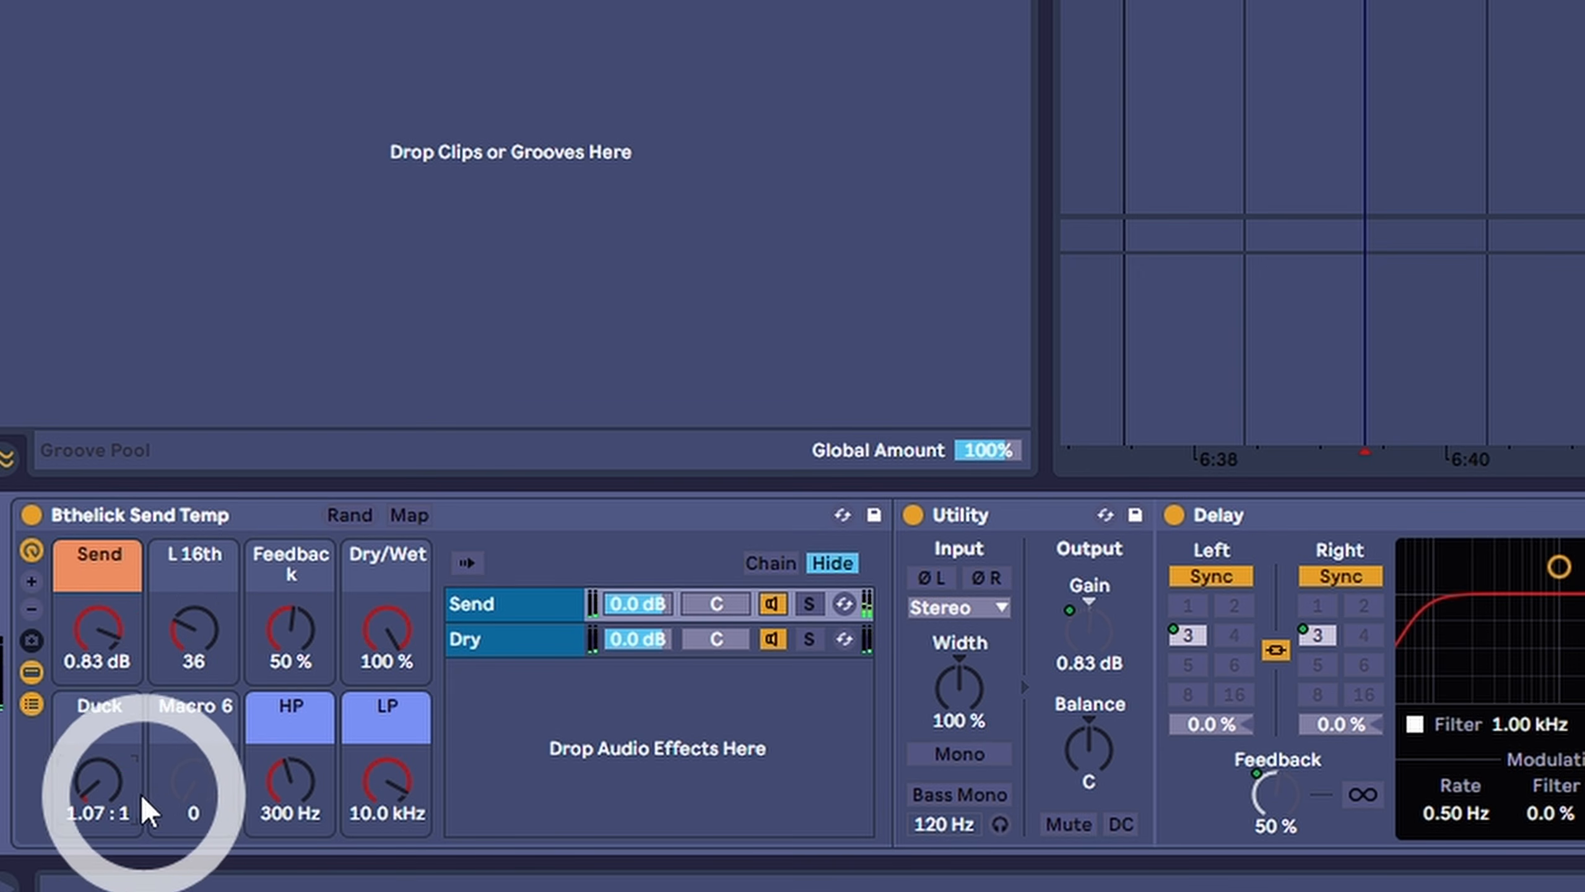
drag(103, 771, 100, 780)
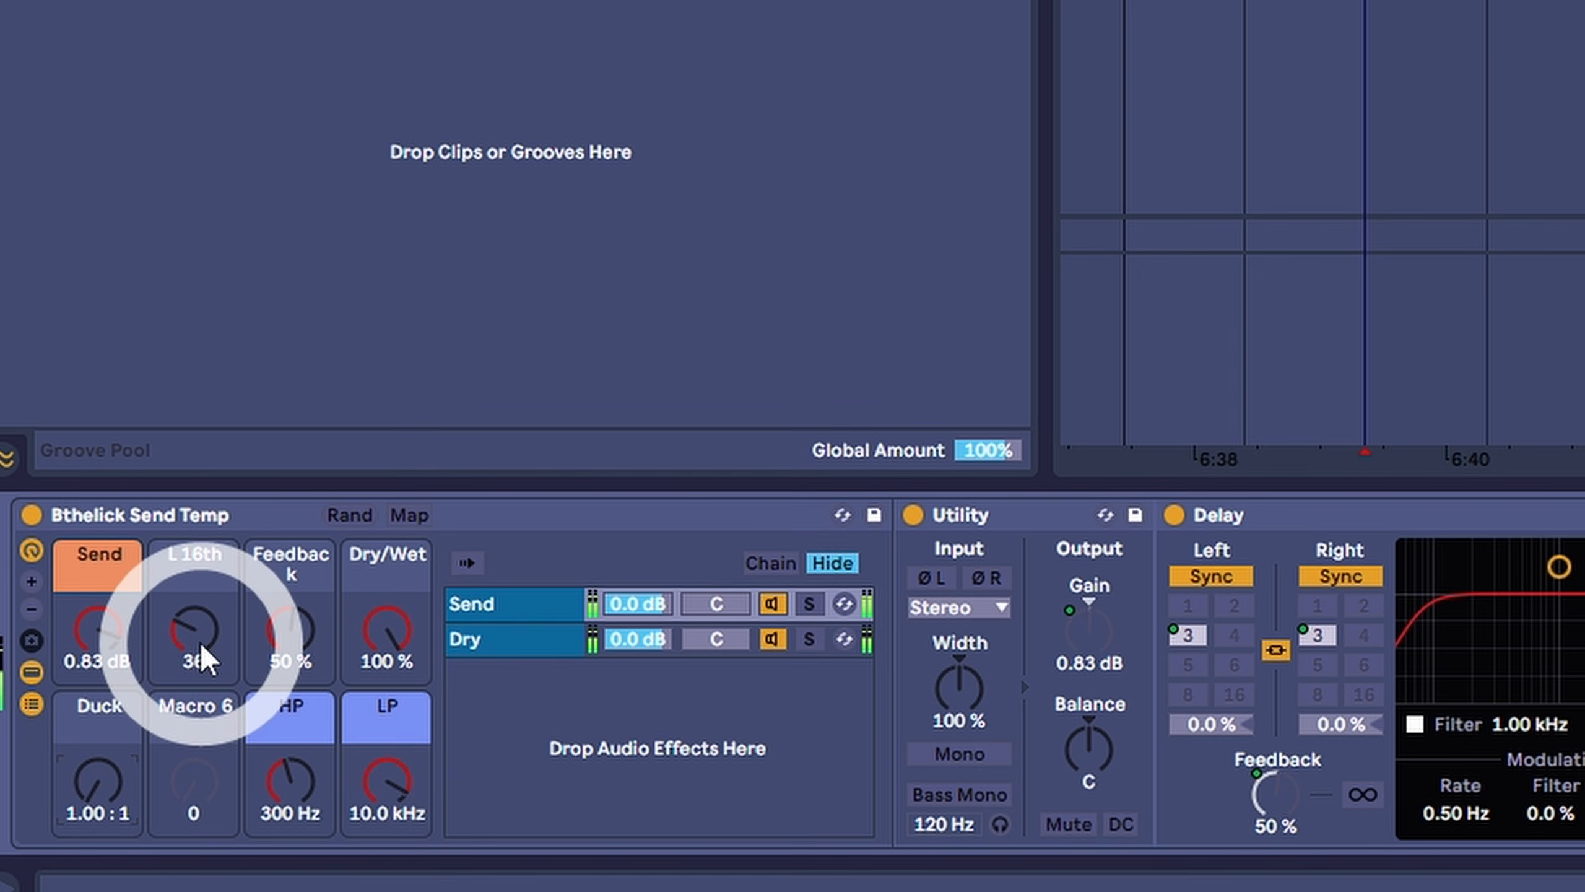
- Set the L 16th macro to 53 for a 4/16 delay time and the LP macro to 7.39 kHz
drag(203, 648, 202, 634)
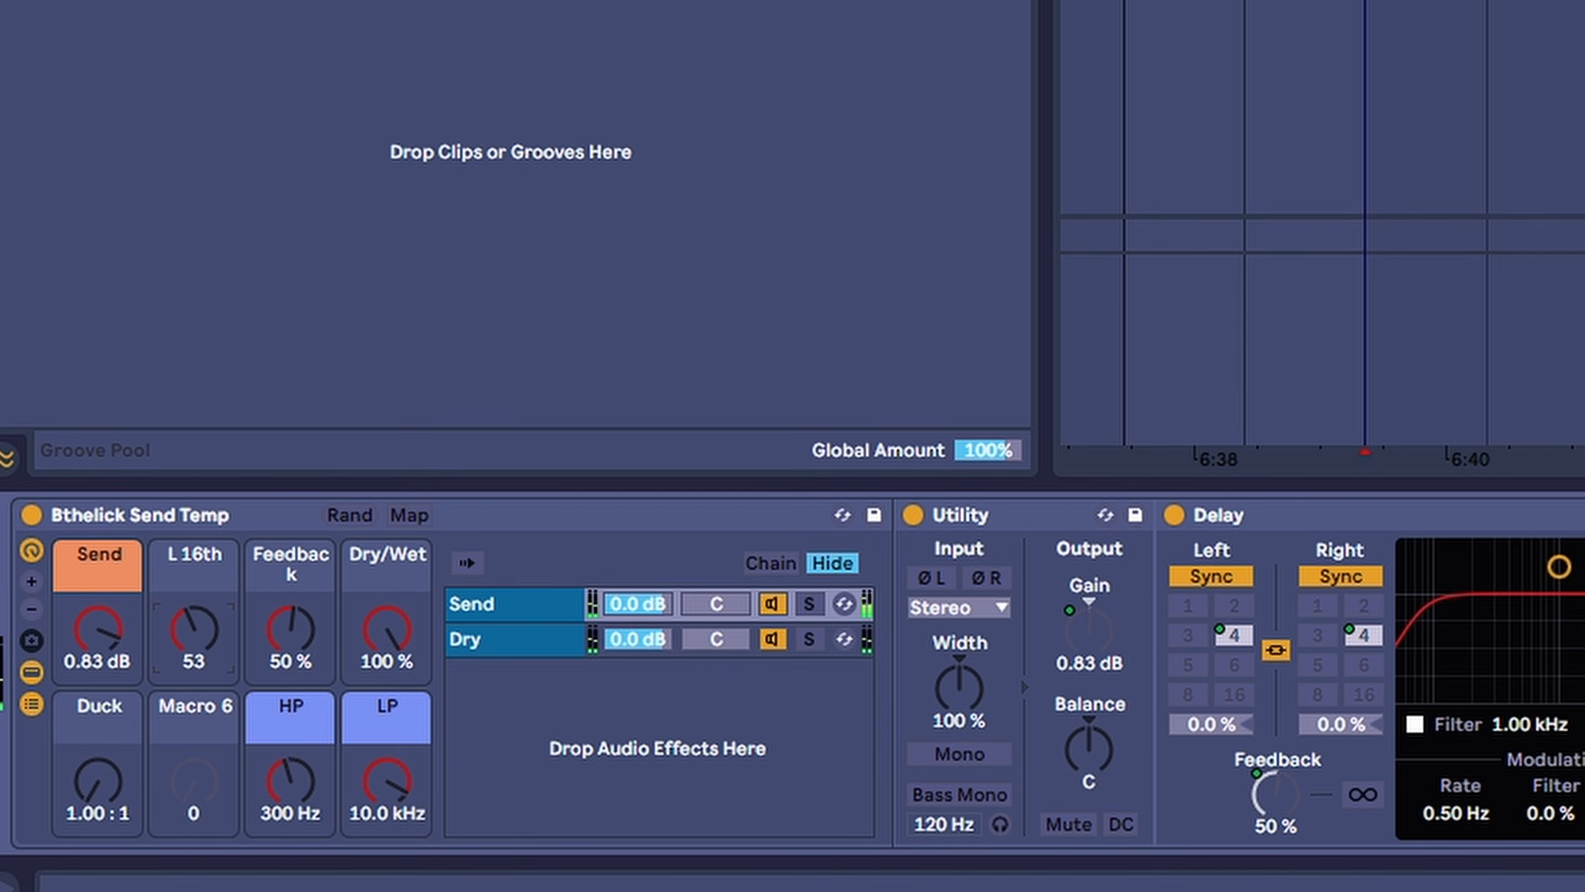
click(1467, 3)
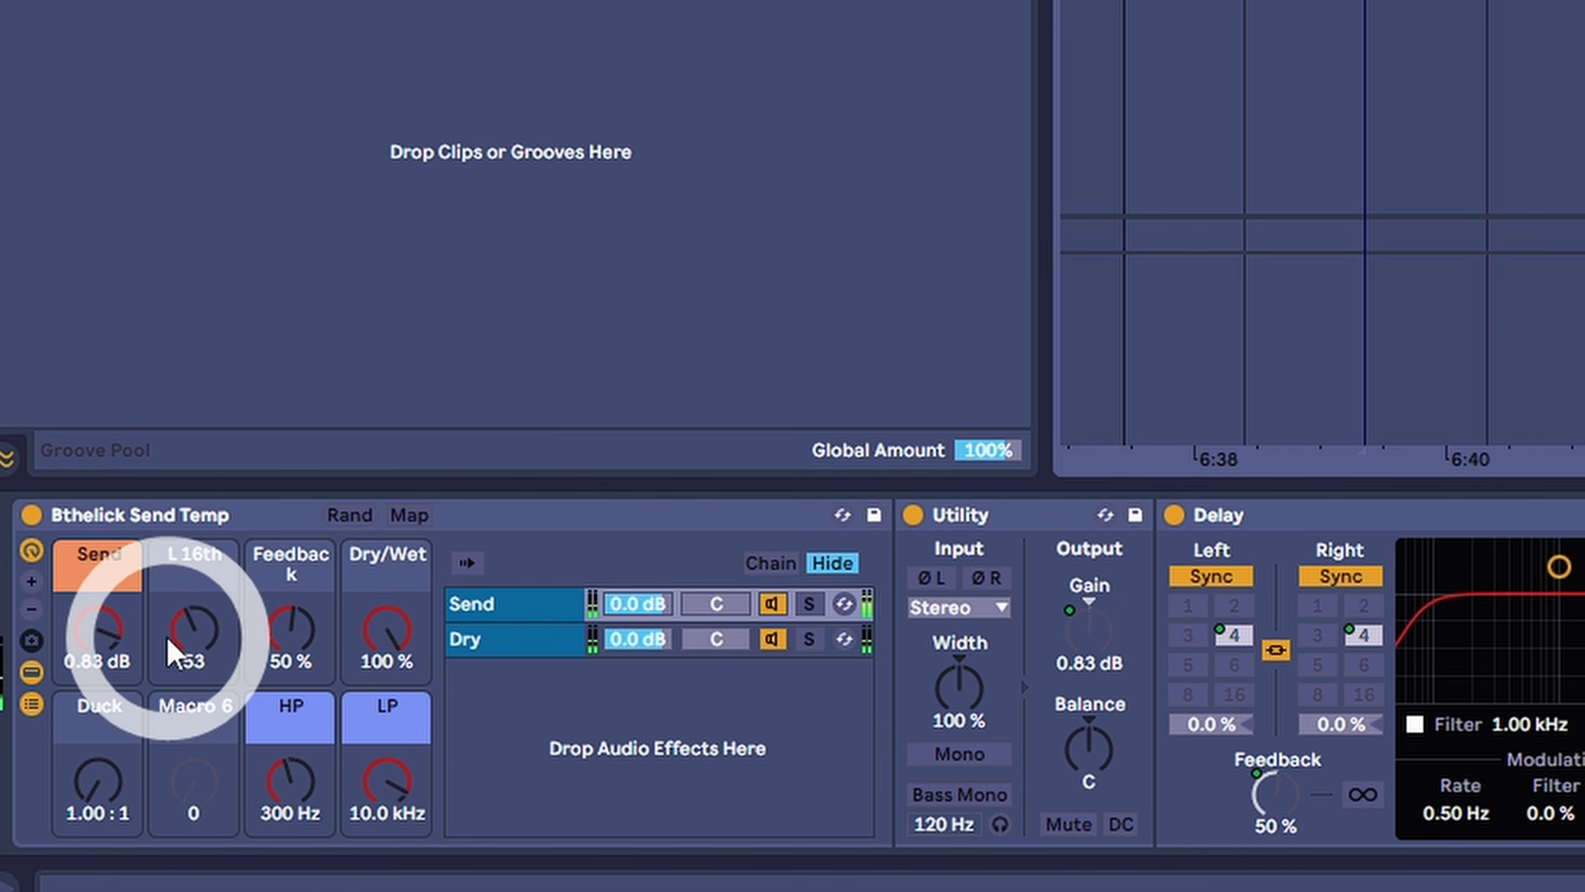
mouse_move(406, 829)
mouse_down()
mouse_move(393, 842)
mouse_move(387, 812)
mouse_up()
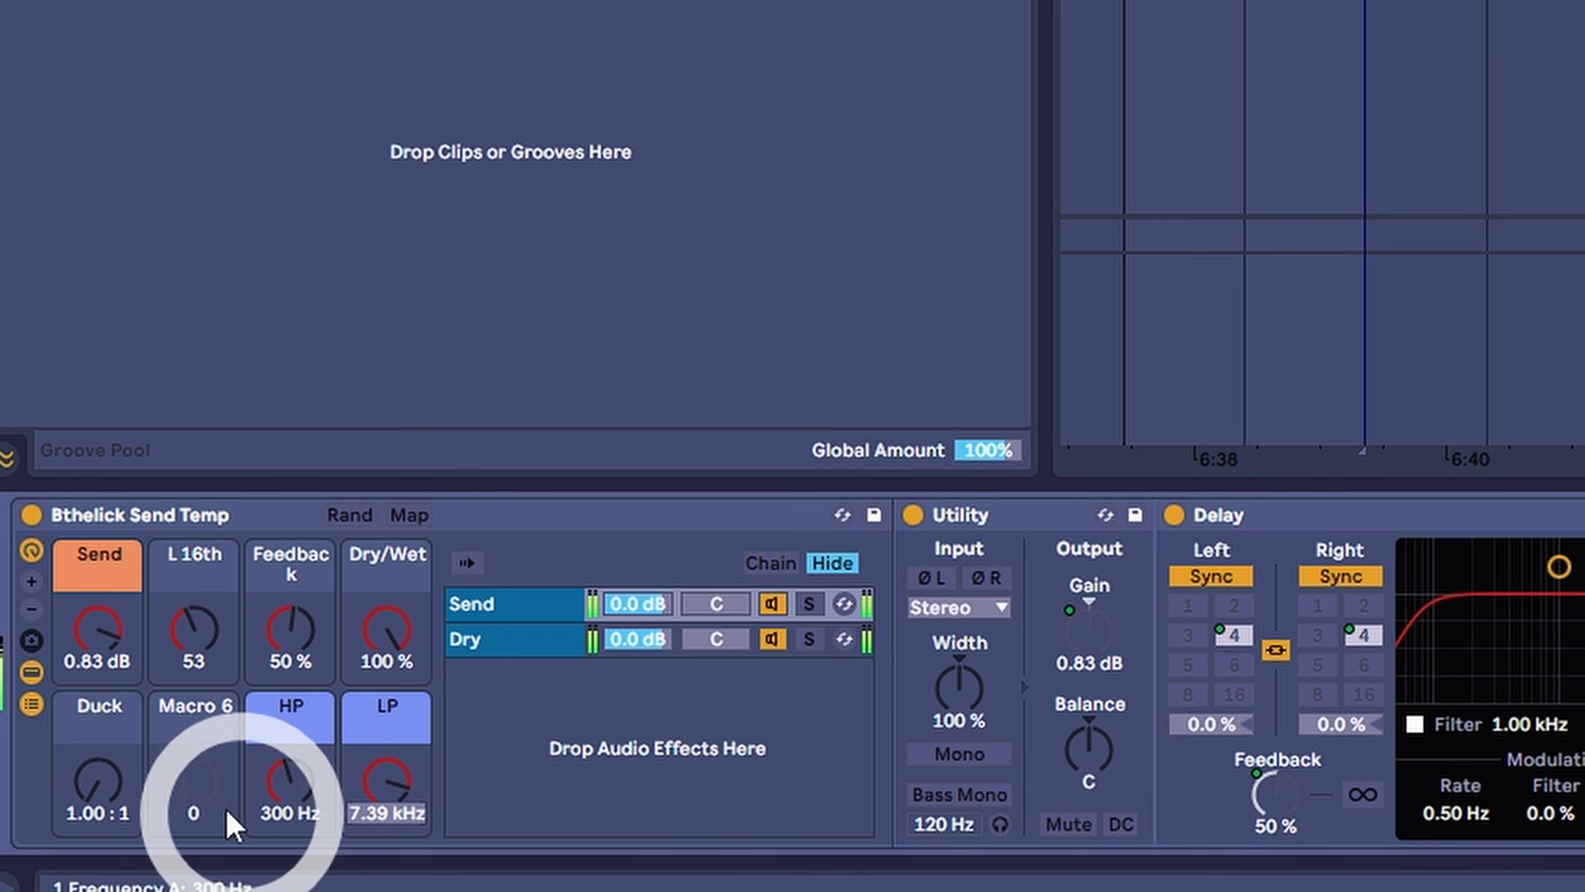
- Set the Duck macro to 3.10 : 1 and the Feedback macro to 64%
drag(96, 805, 96, 781)
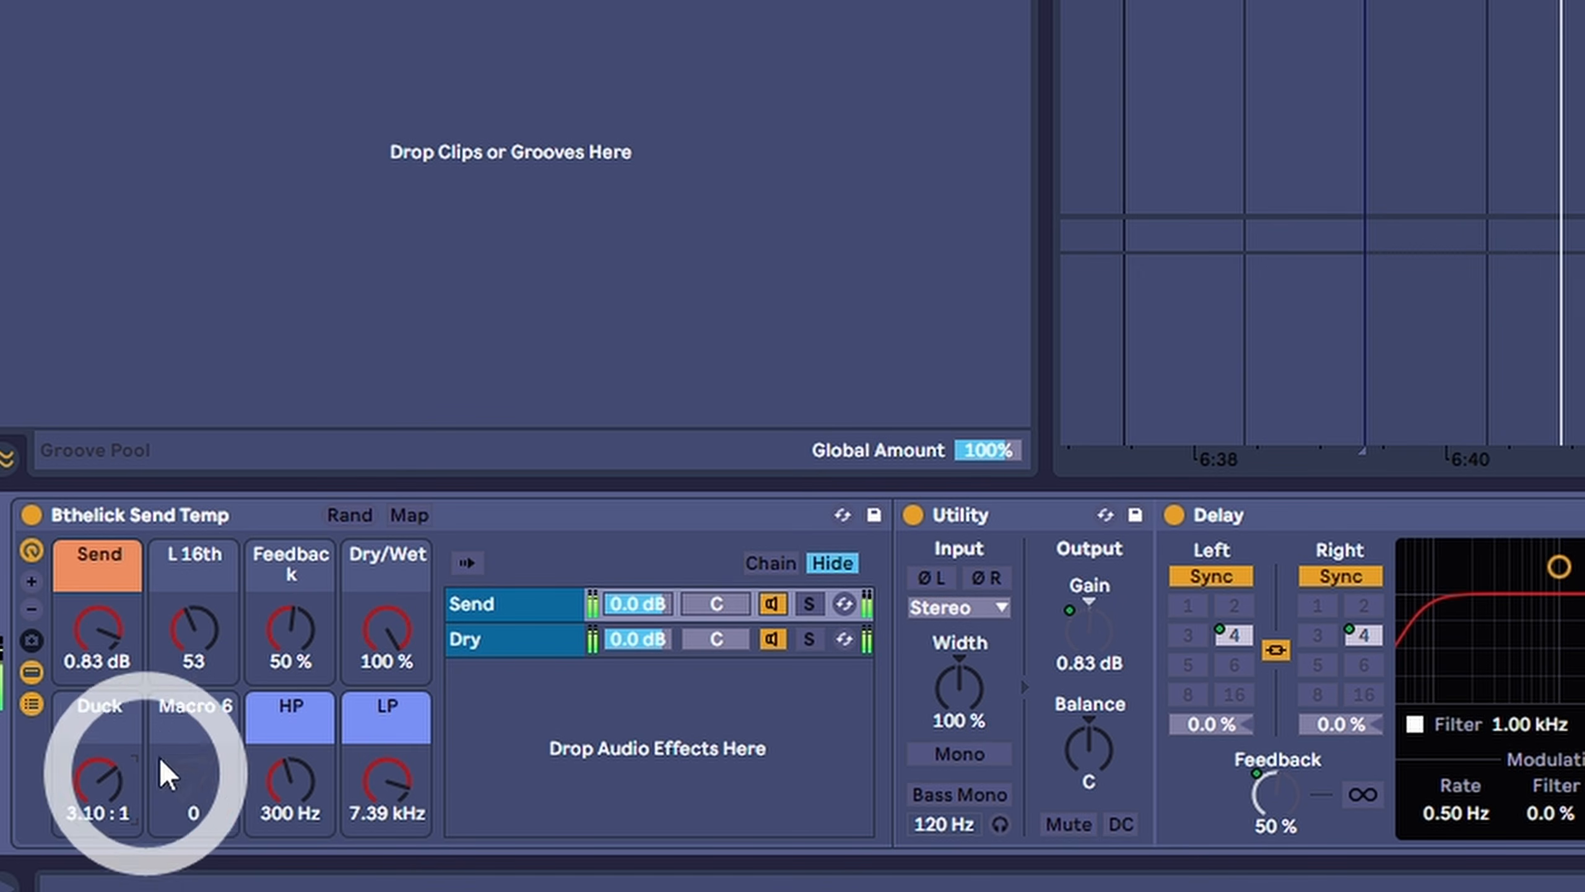
drag(310, 624, 310, 602)
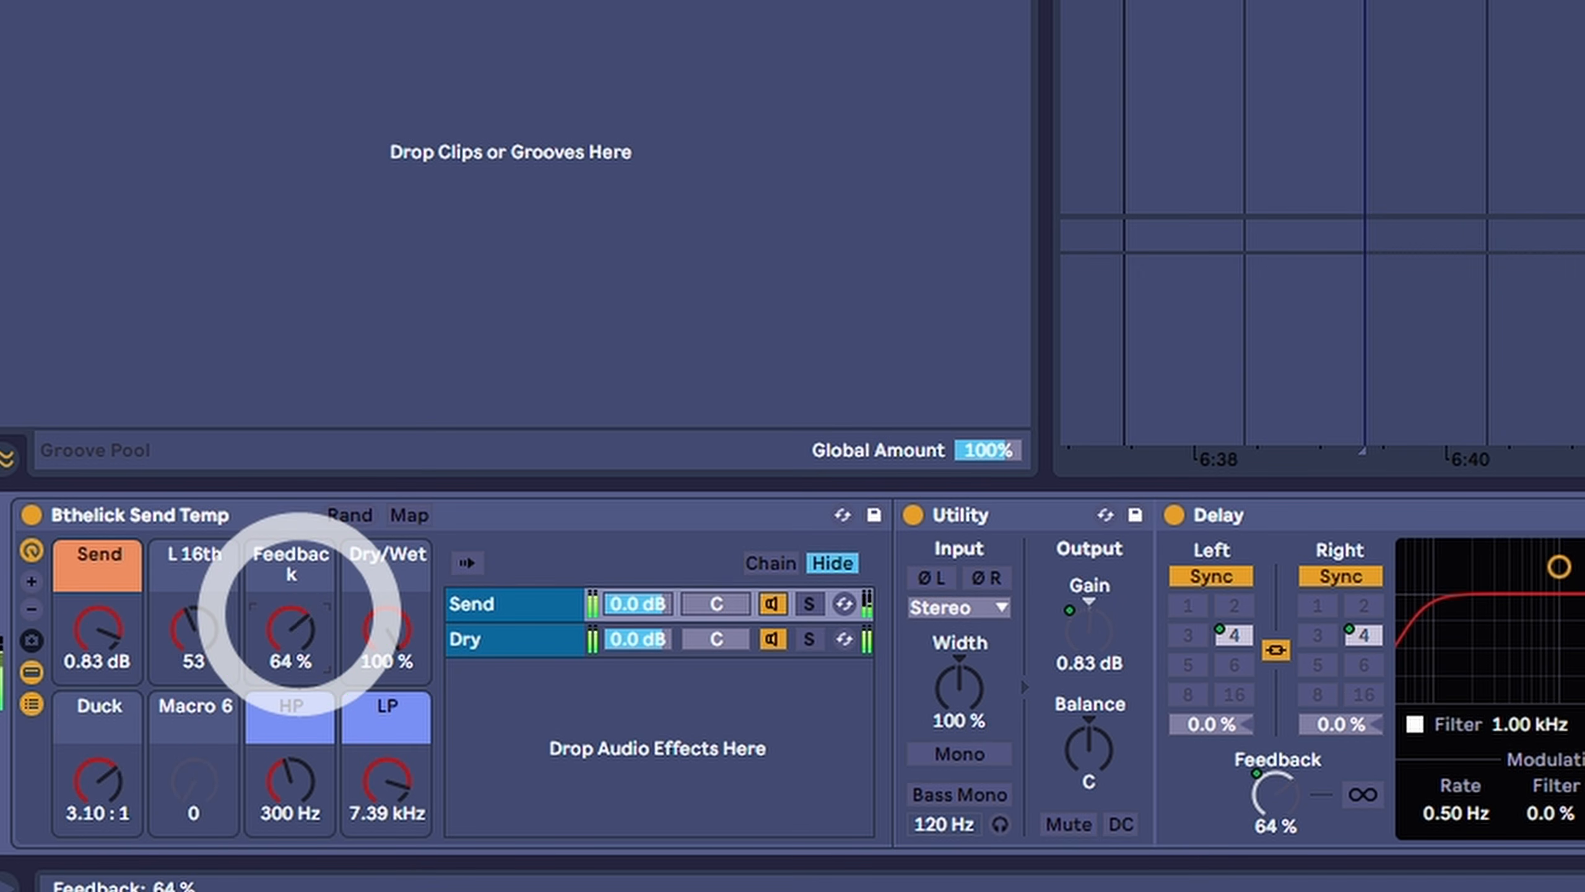
- Set the HP macro to 234 Hz and ease the Duck macro to 2.54 : 1 while auditioning the vocal
mouse_move(293, 781)
mouse_down()
mouse_move(292, 764)
mouse_move(292, 798)
mouse_up()
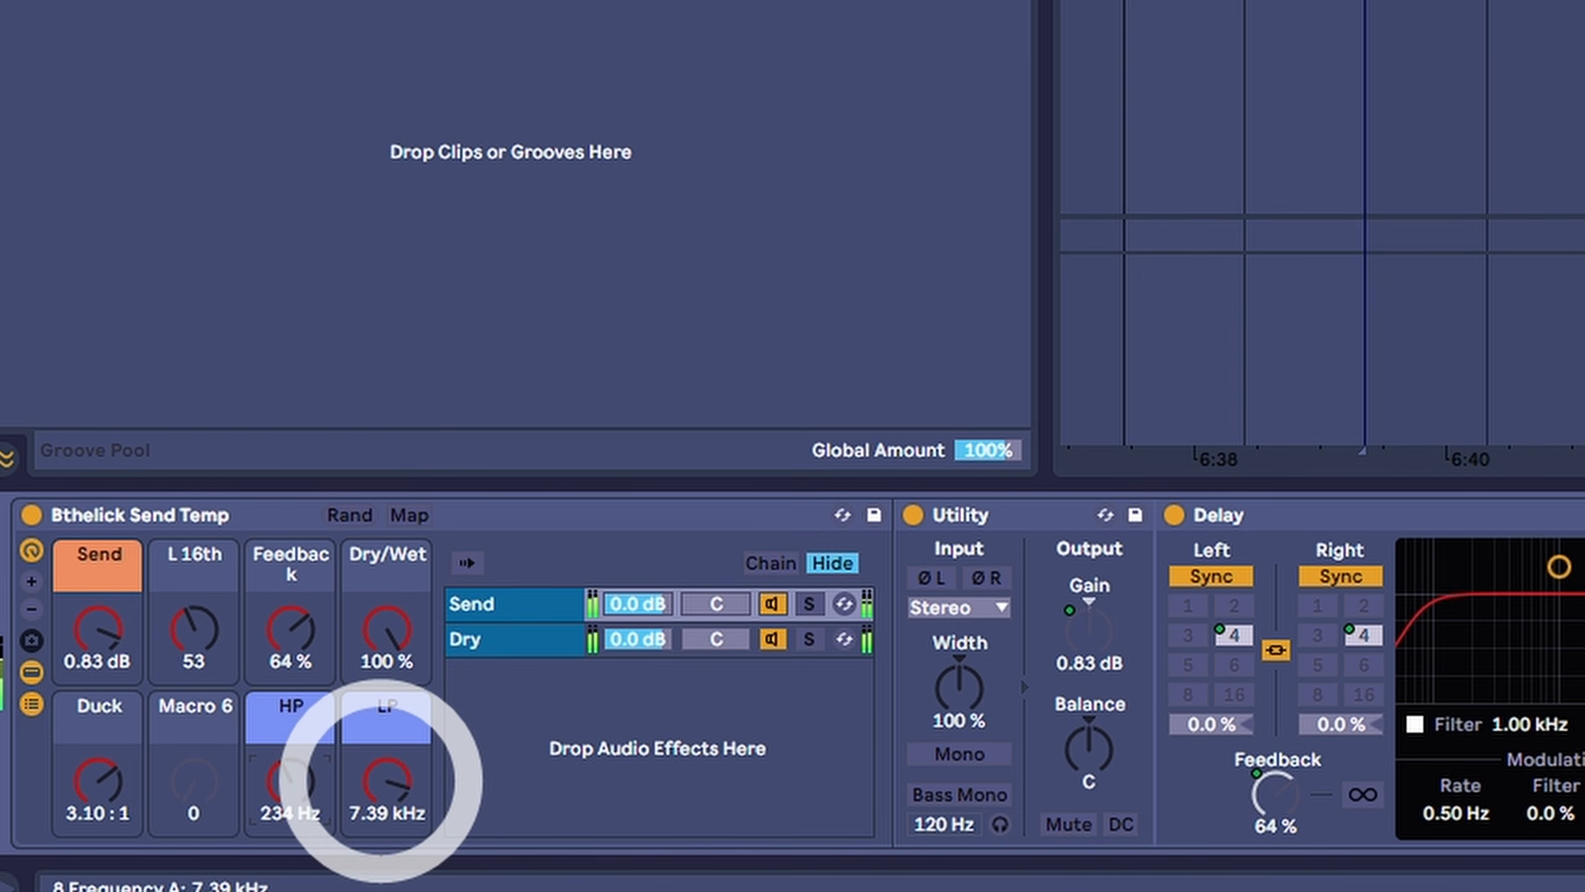
click(382, 789)
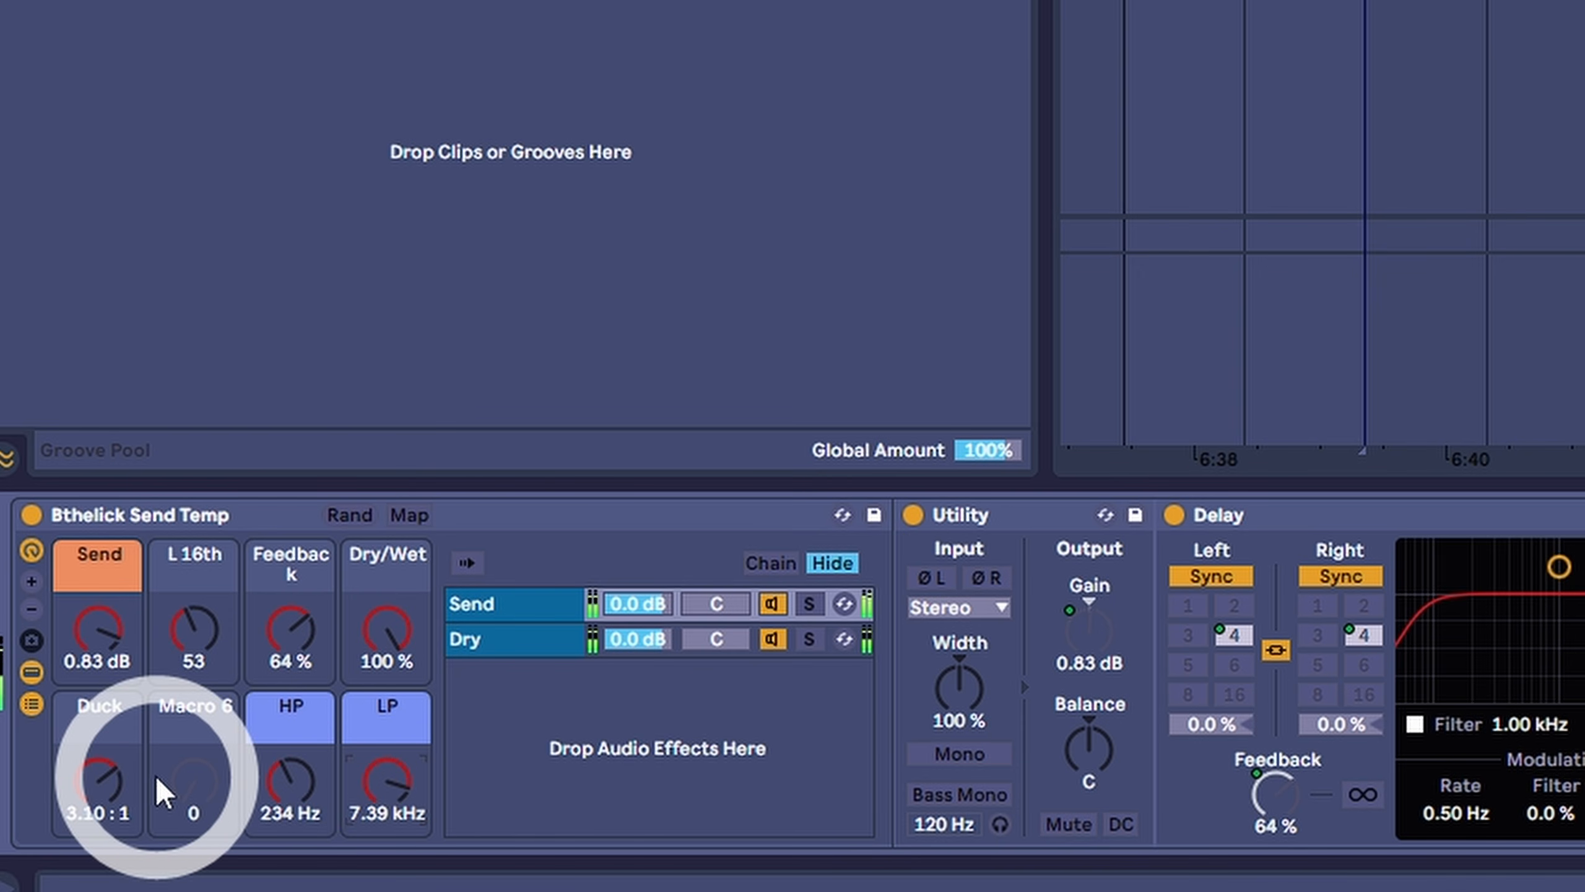
key(space)
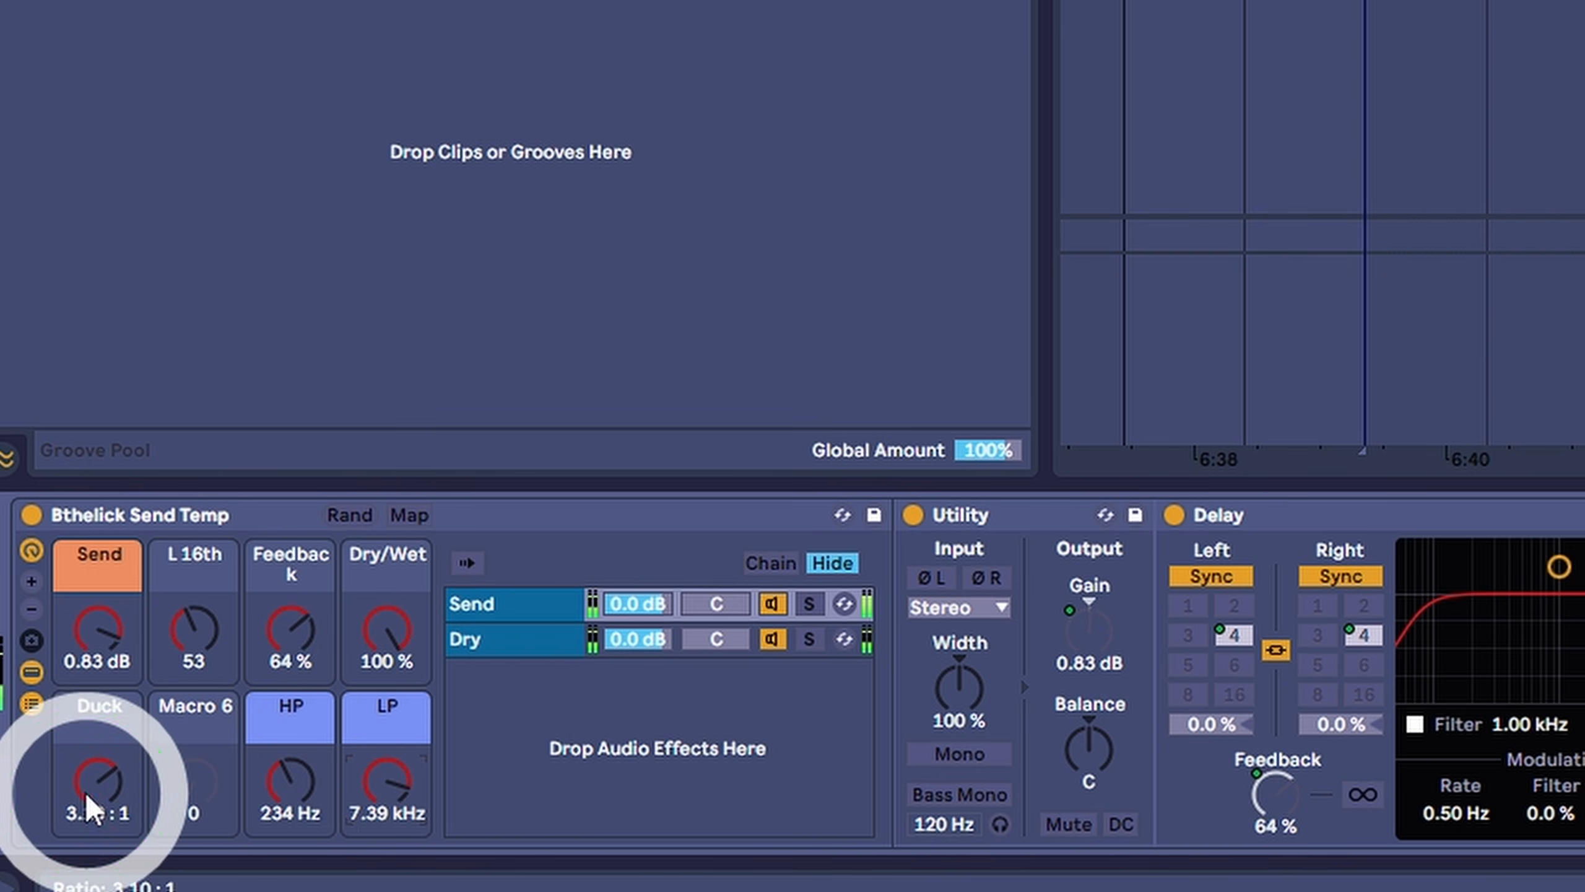
drag(88, 788, 87, 795)
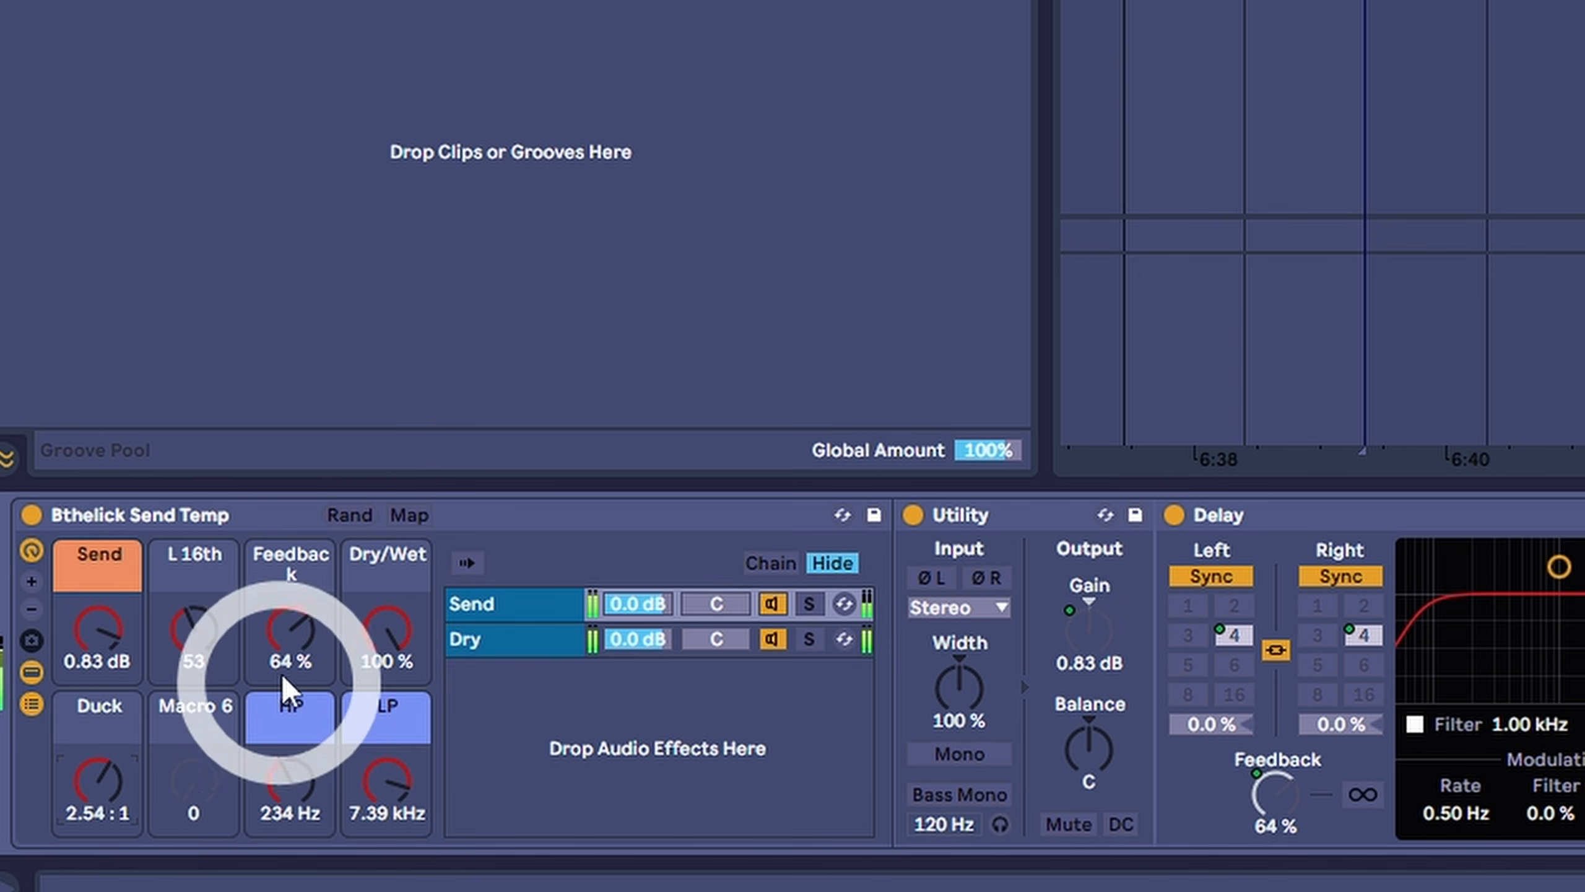
- Set the Feedback macro to 68% and the LP macro to 6.96 kHz, and audition the vocal delay
click(291, 653)
drag(291, 653, 291, 649)
click(281, 786)
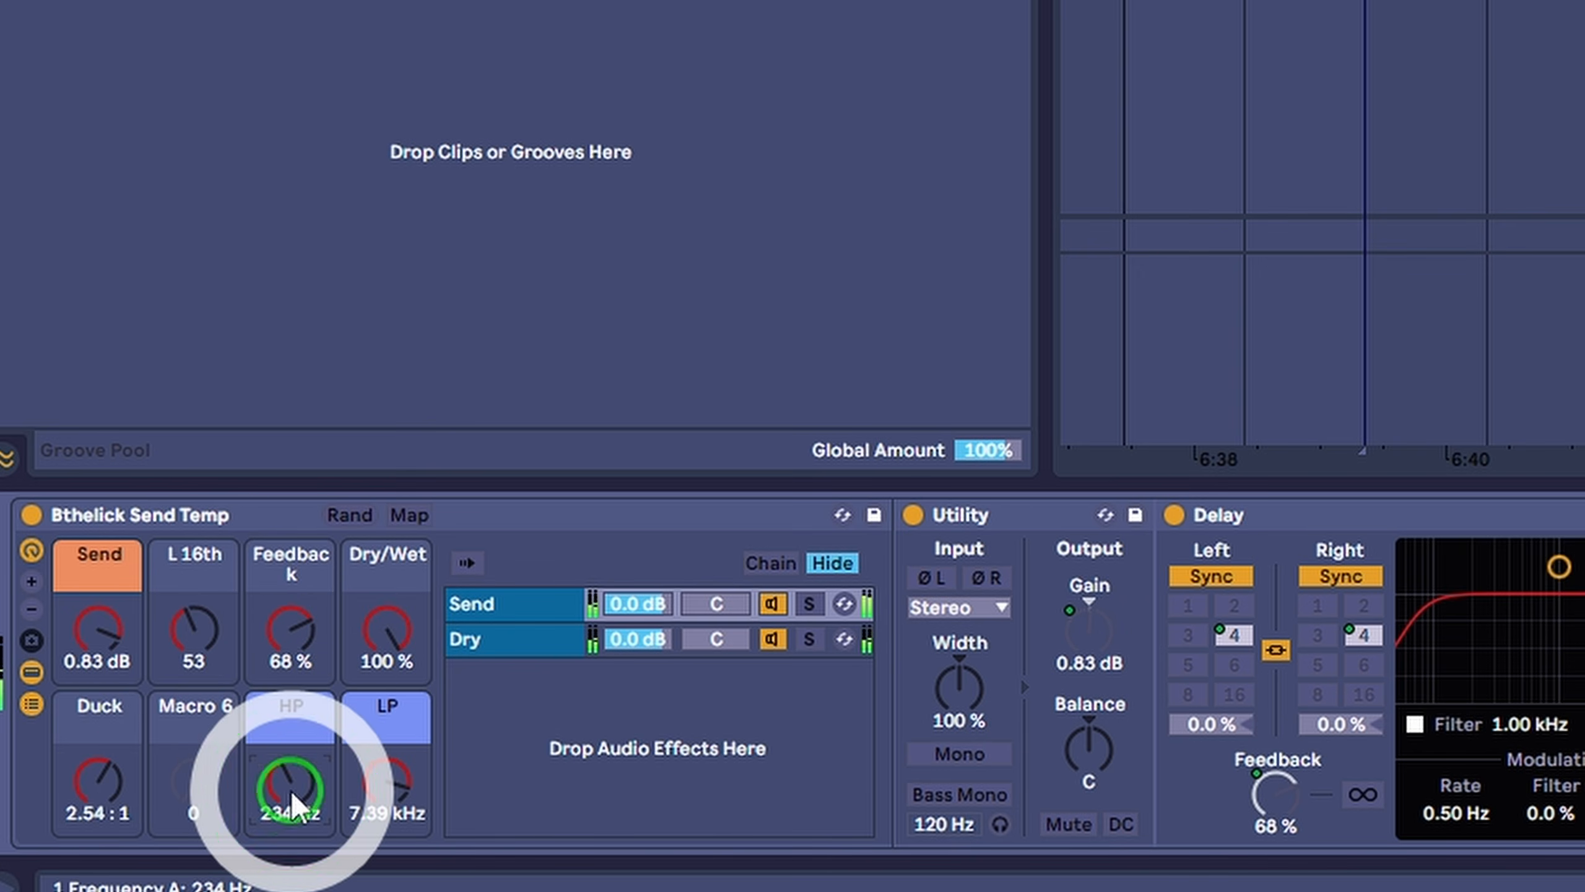
drag(368, 812, 369, 820)
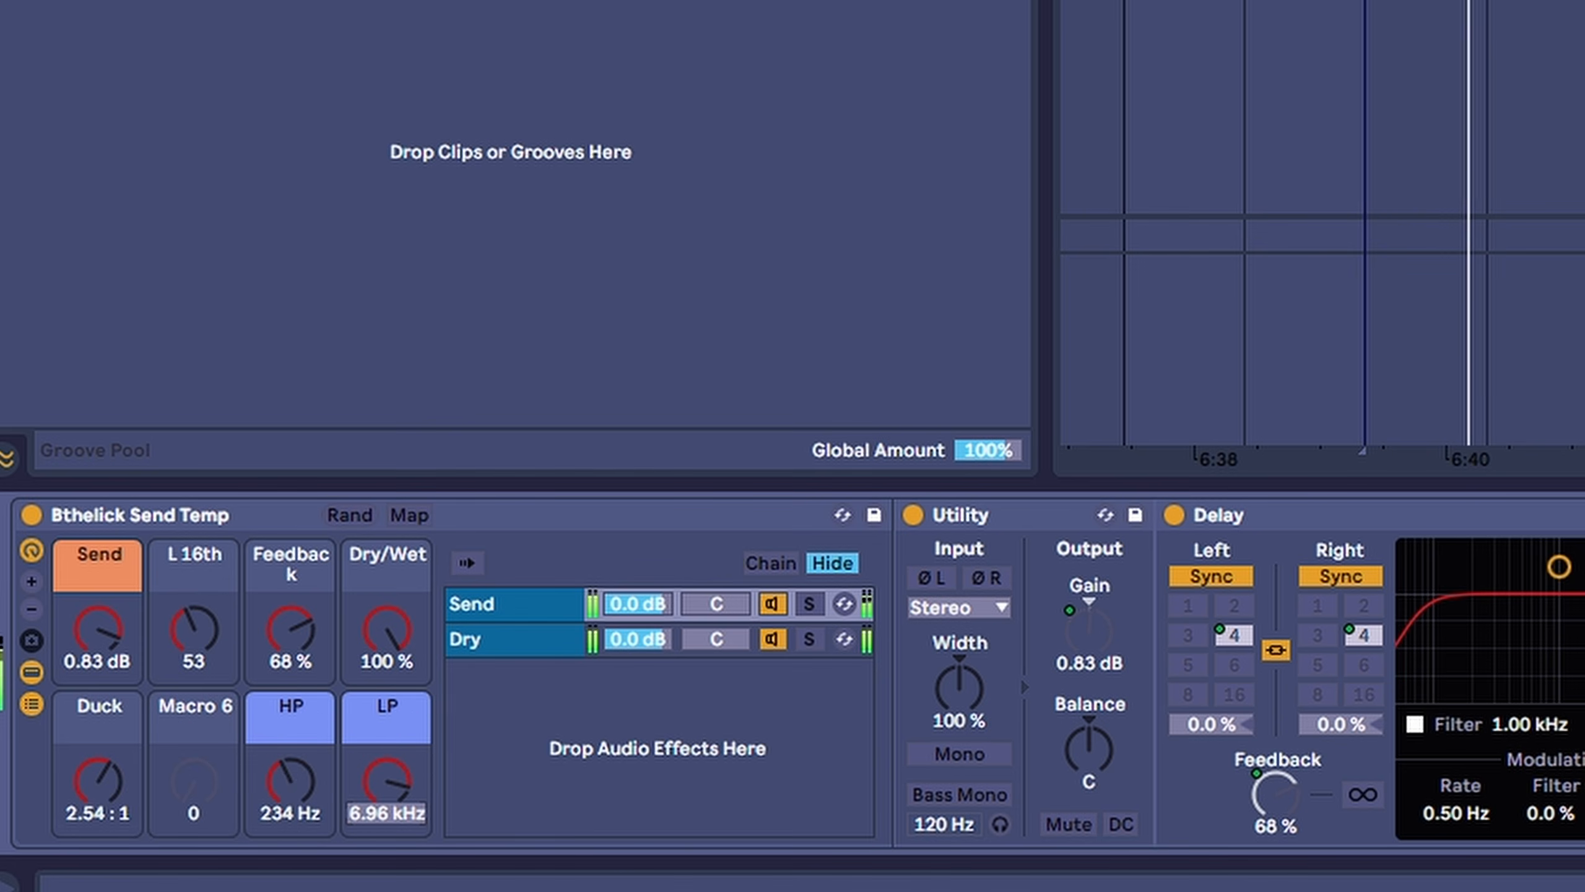
key(space)
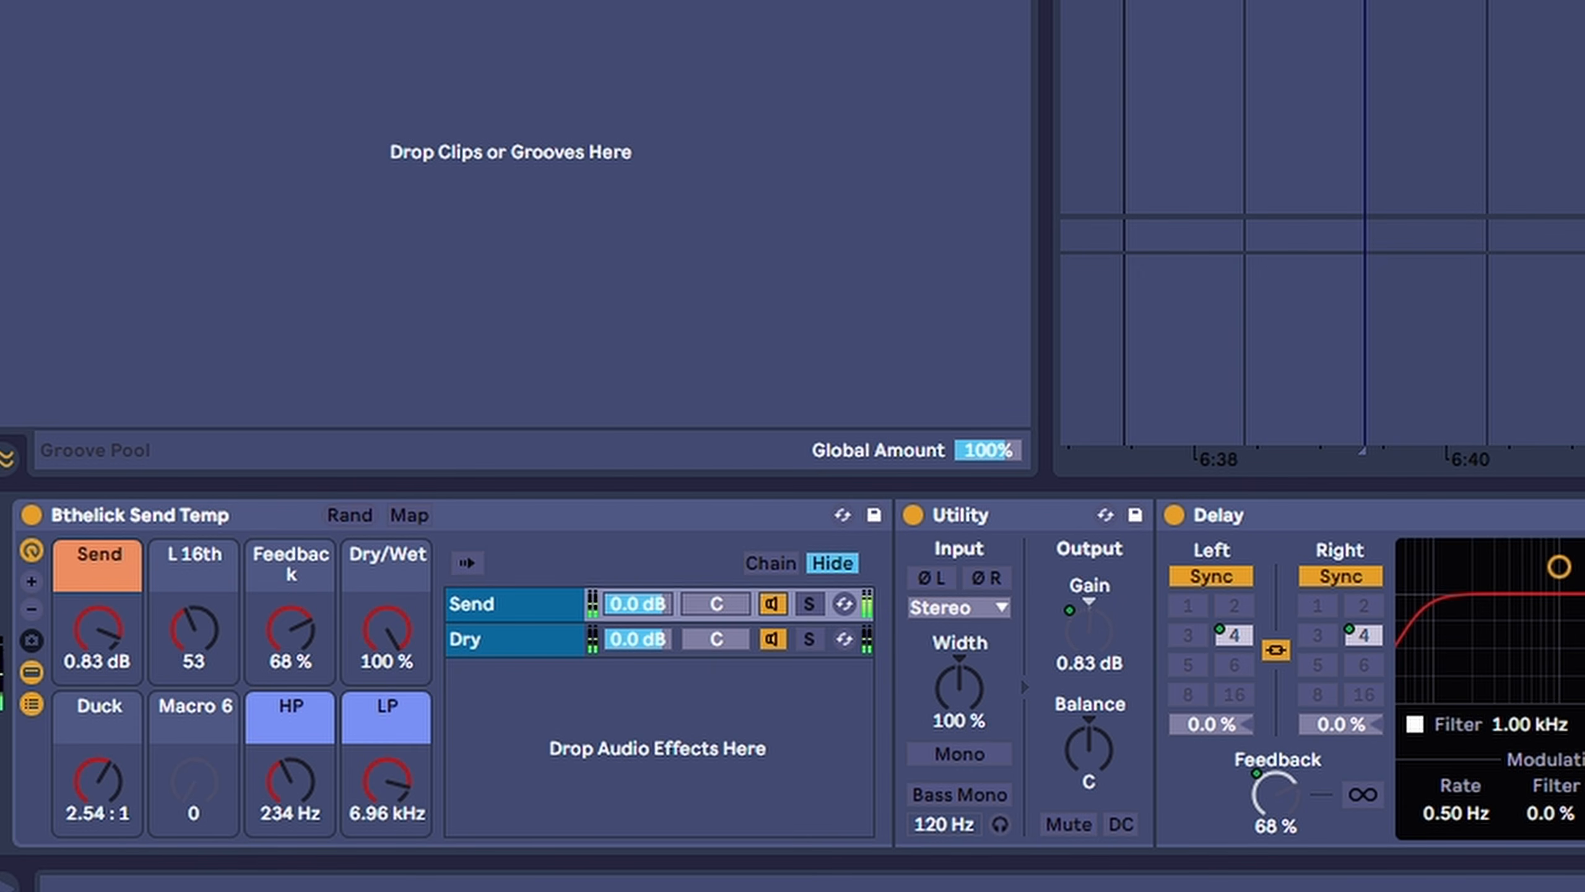
- Add the Reverb - Dragonfly rack to the end of the vocal group's effect chain, after EQ Eight
drag(166, 68, 213, 71)
drag(214, 70, 1329, 745)
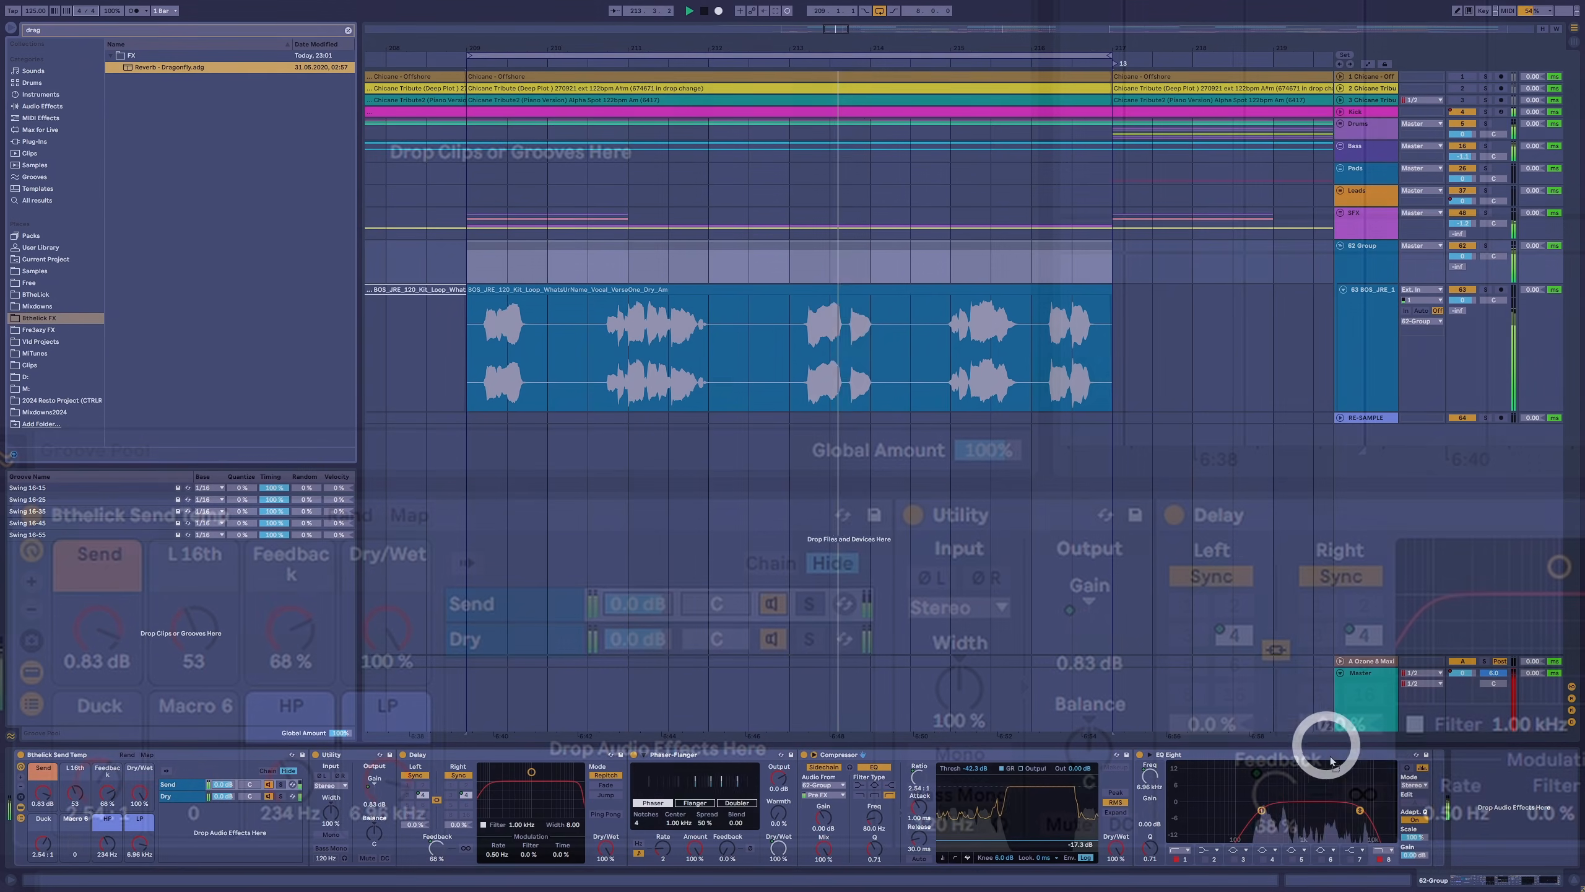
drag(1329, 745, 1455, 792)
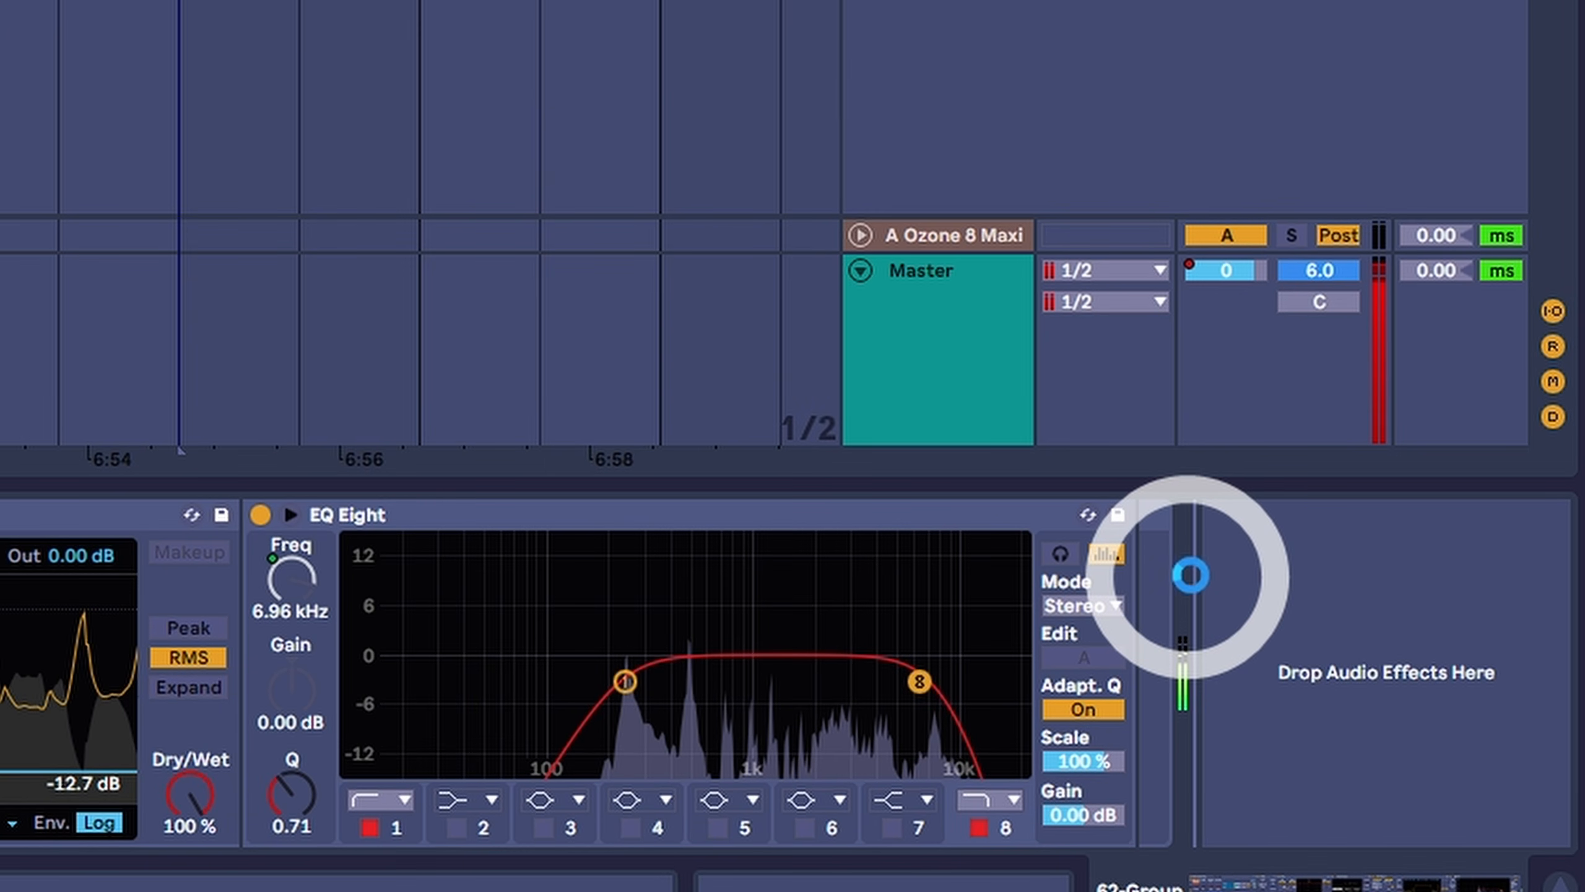
- Set the Dragonfly rack's Pres macro to 2.72 dB, Delay time to 76.3 ms and Send to -9.92 dB during playback
drag(1207, 647, 1208, 642)
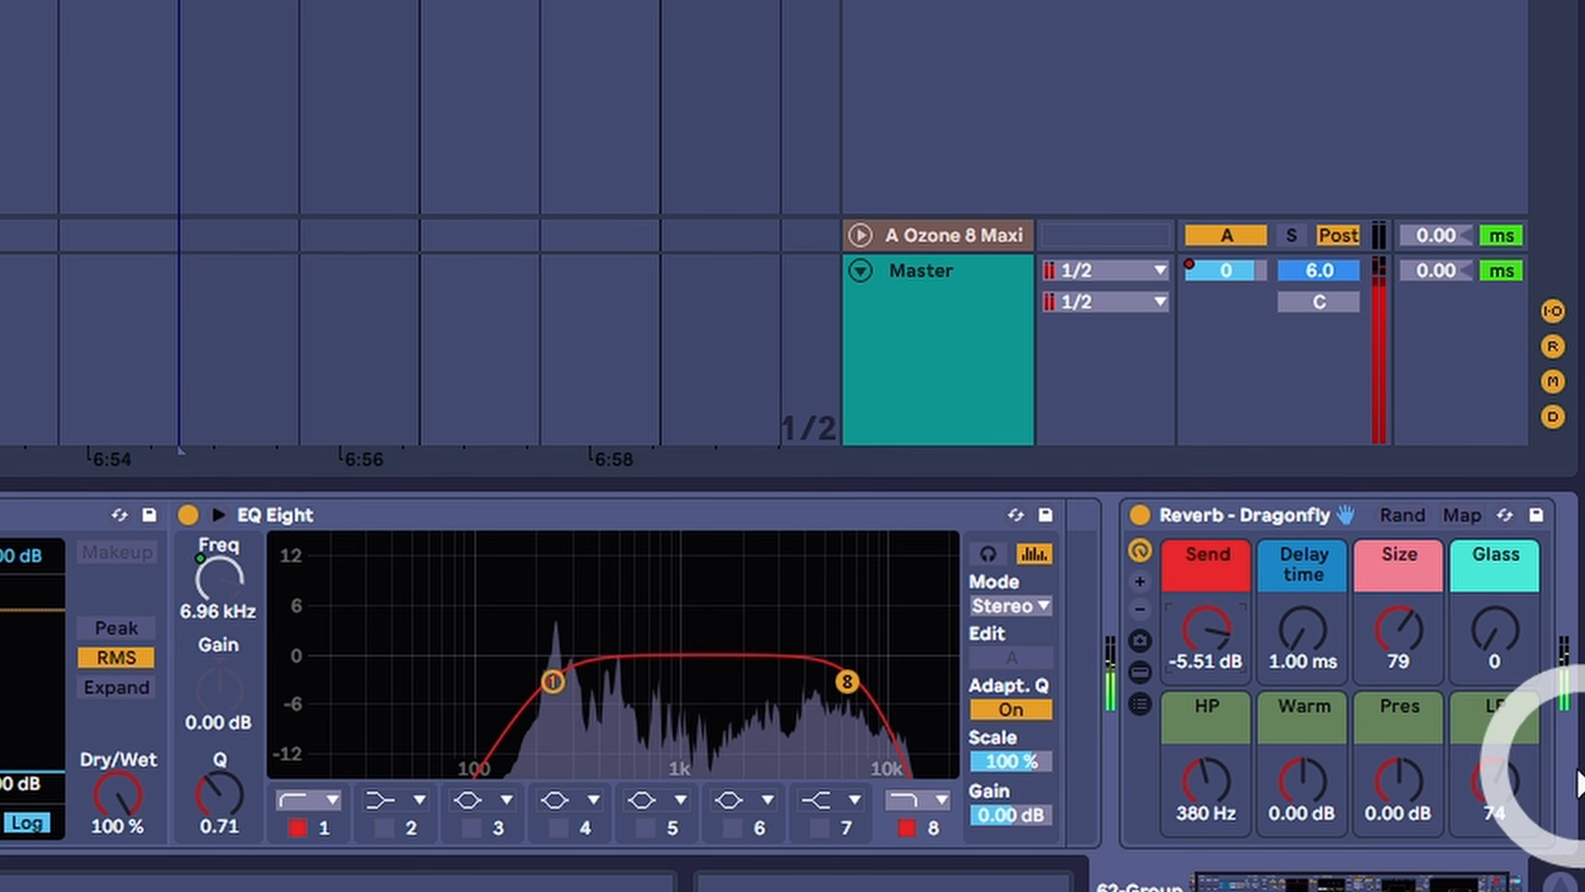
drag(1398, 788, 1398, 789)
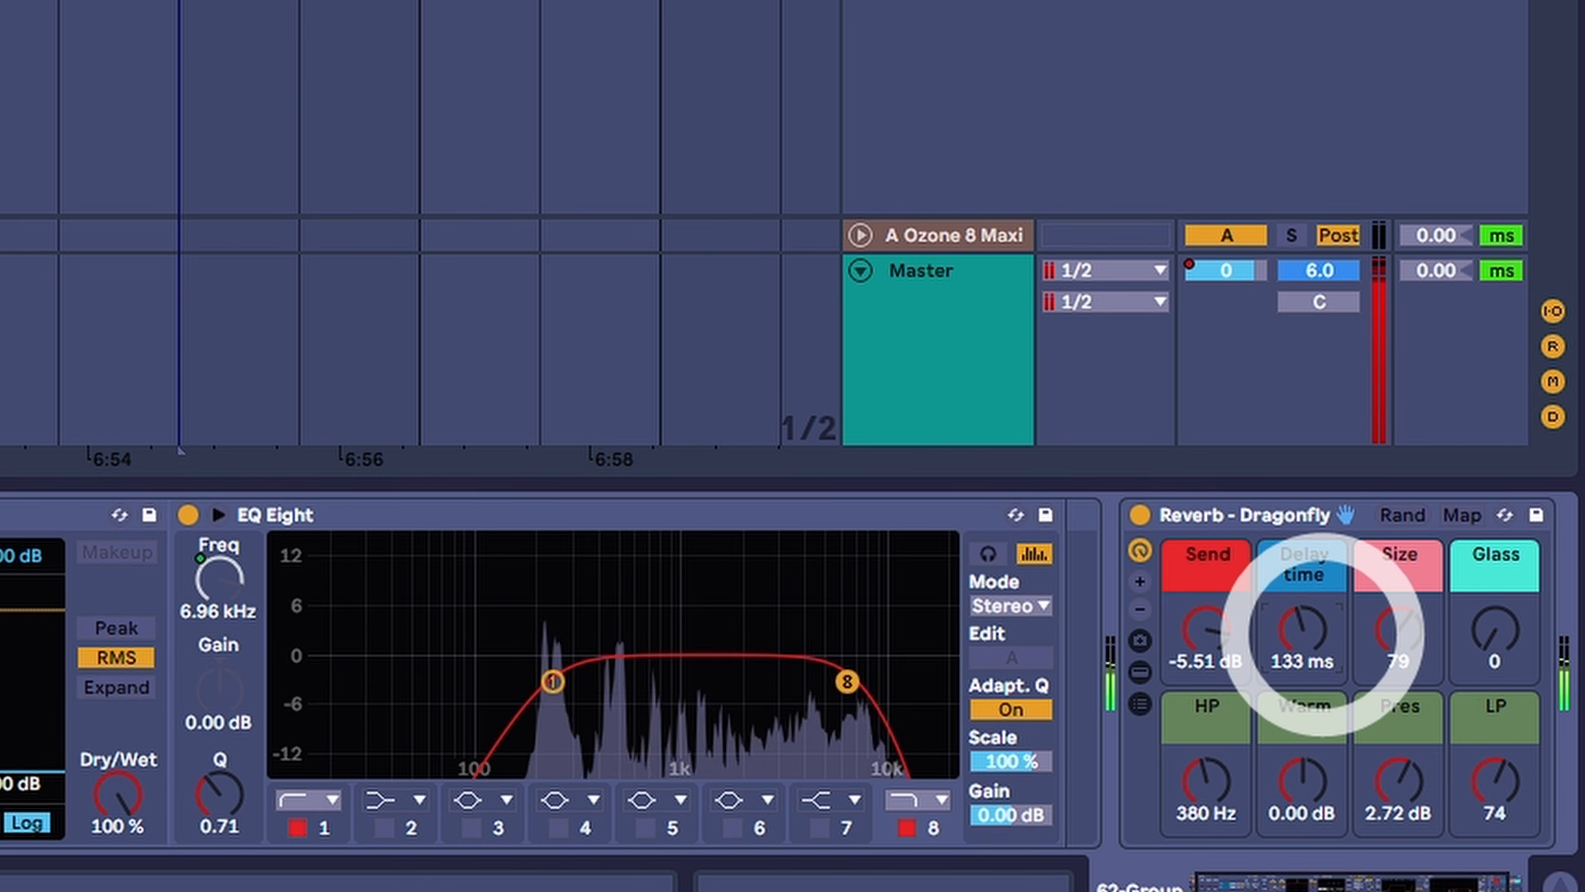
drag(1324, 634, 1323, 636)
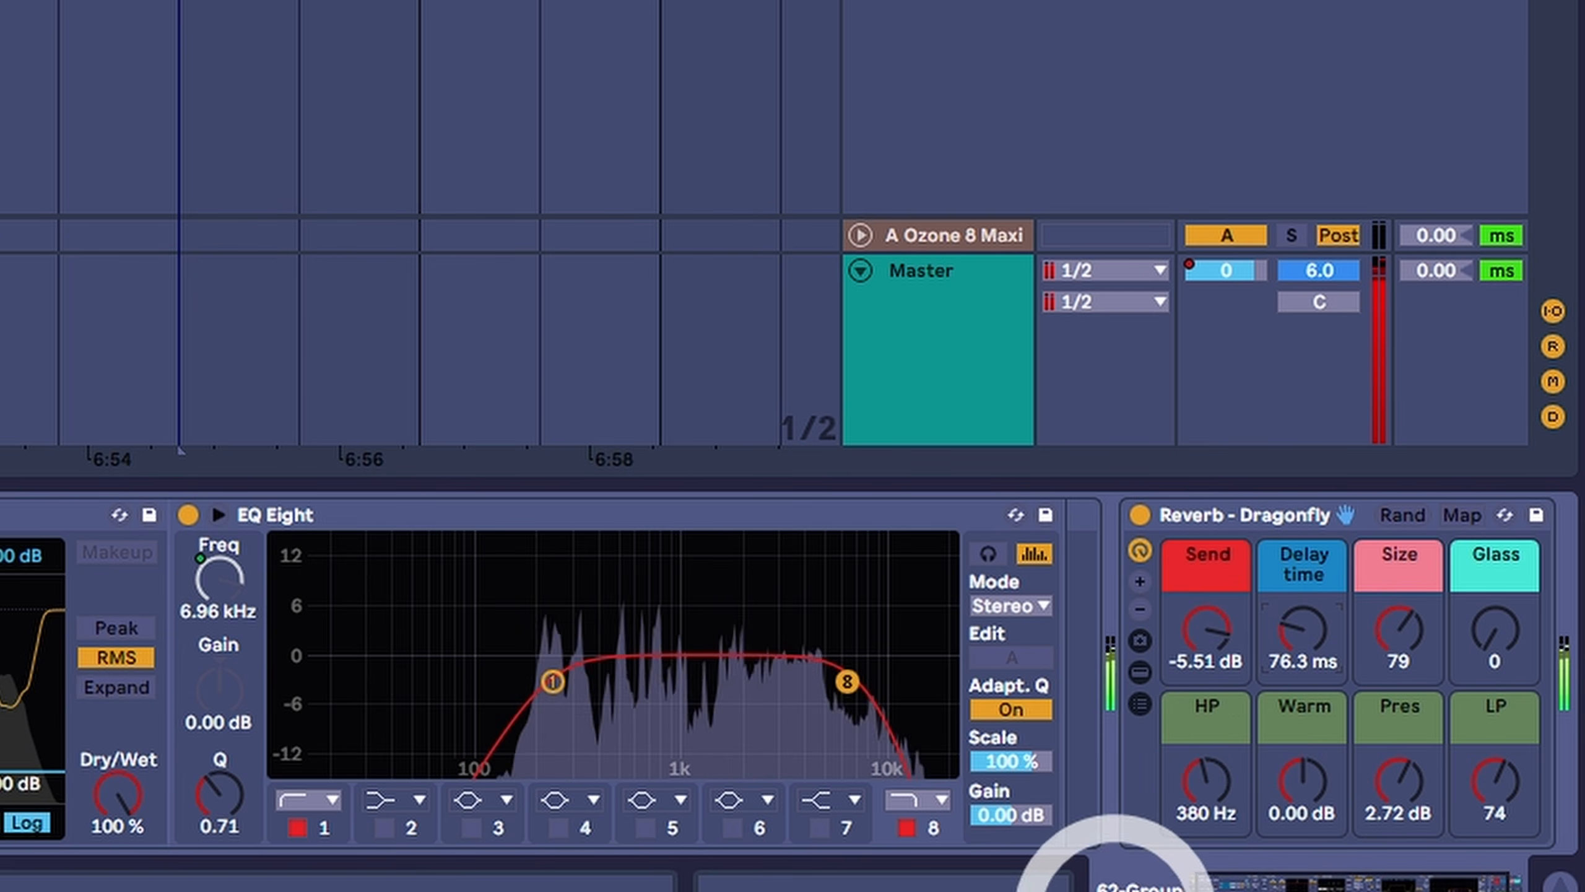
drag(1197, 634, 1200, 638)
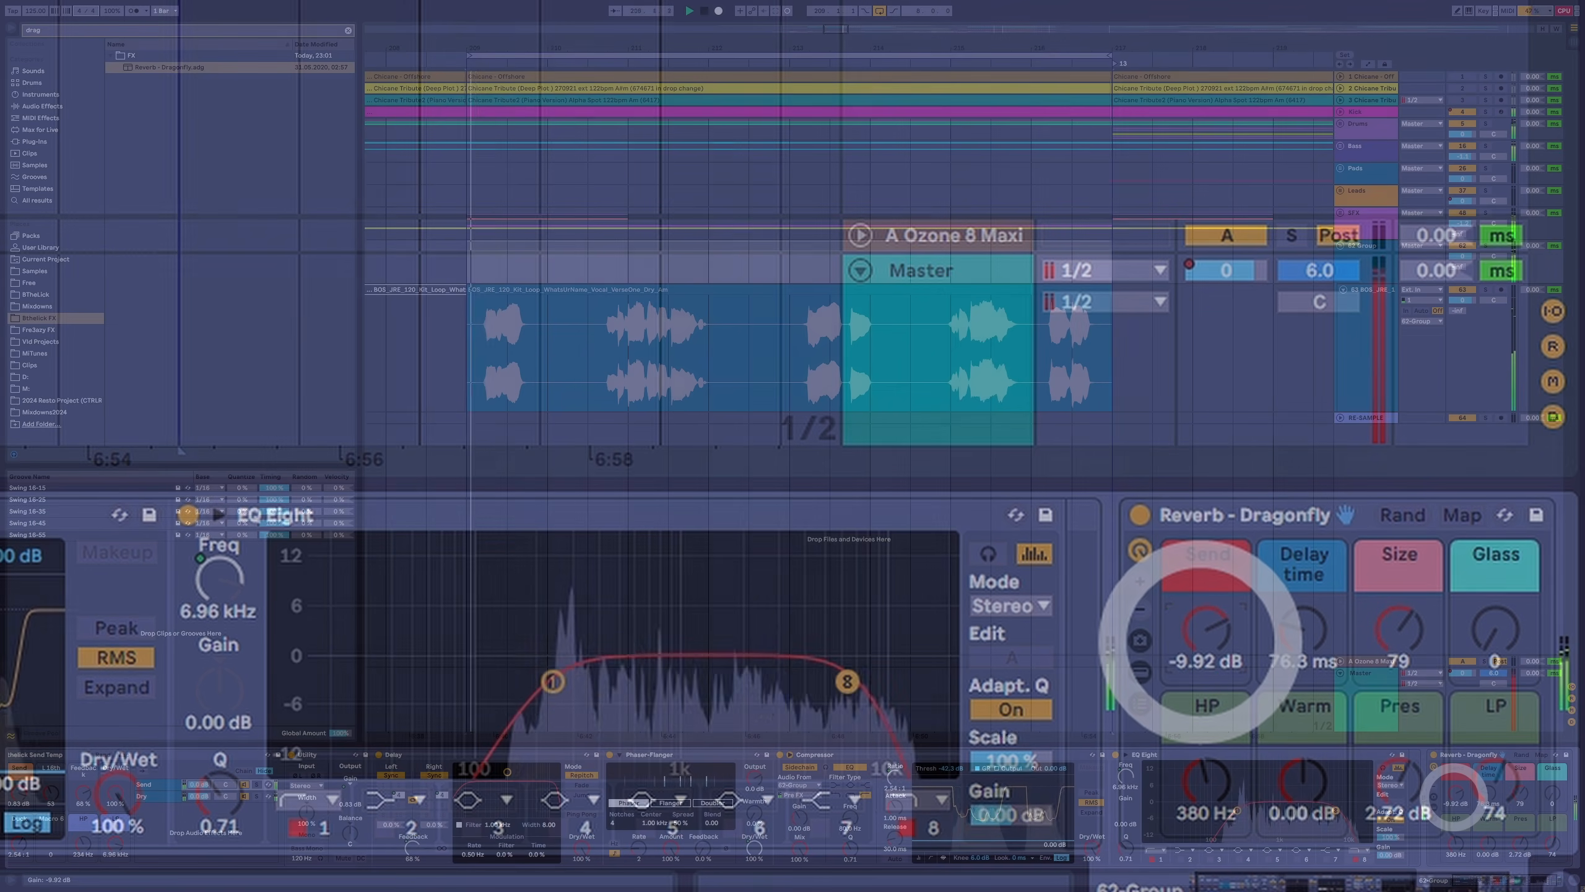